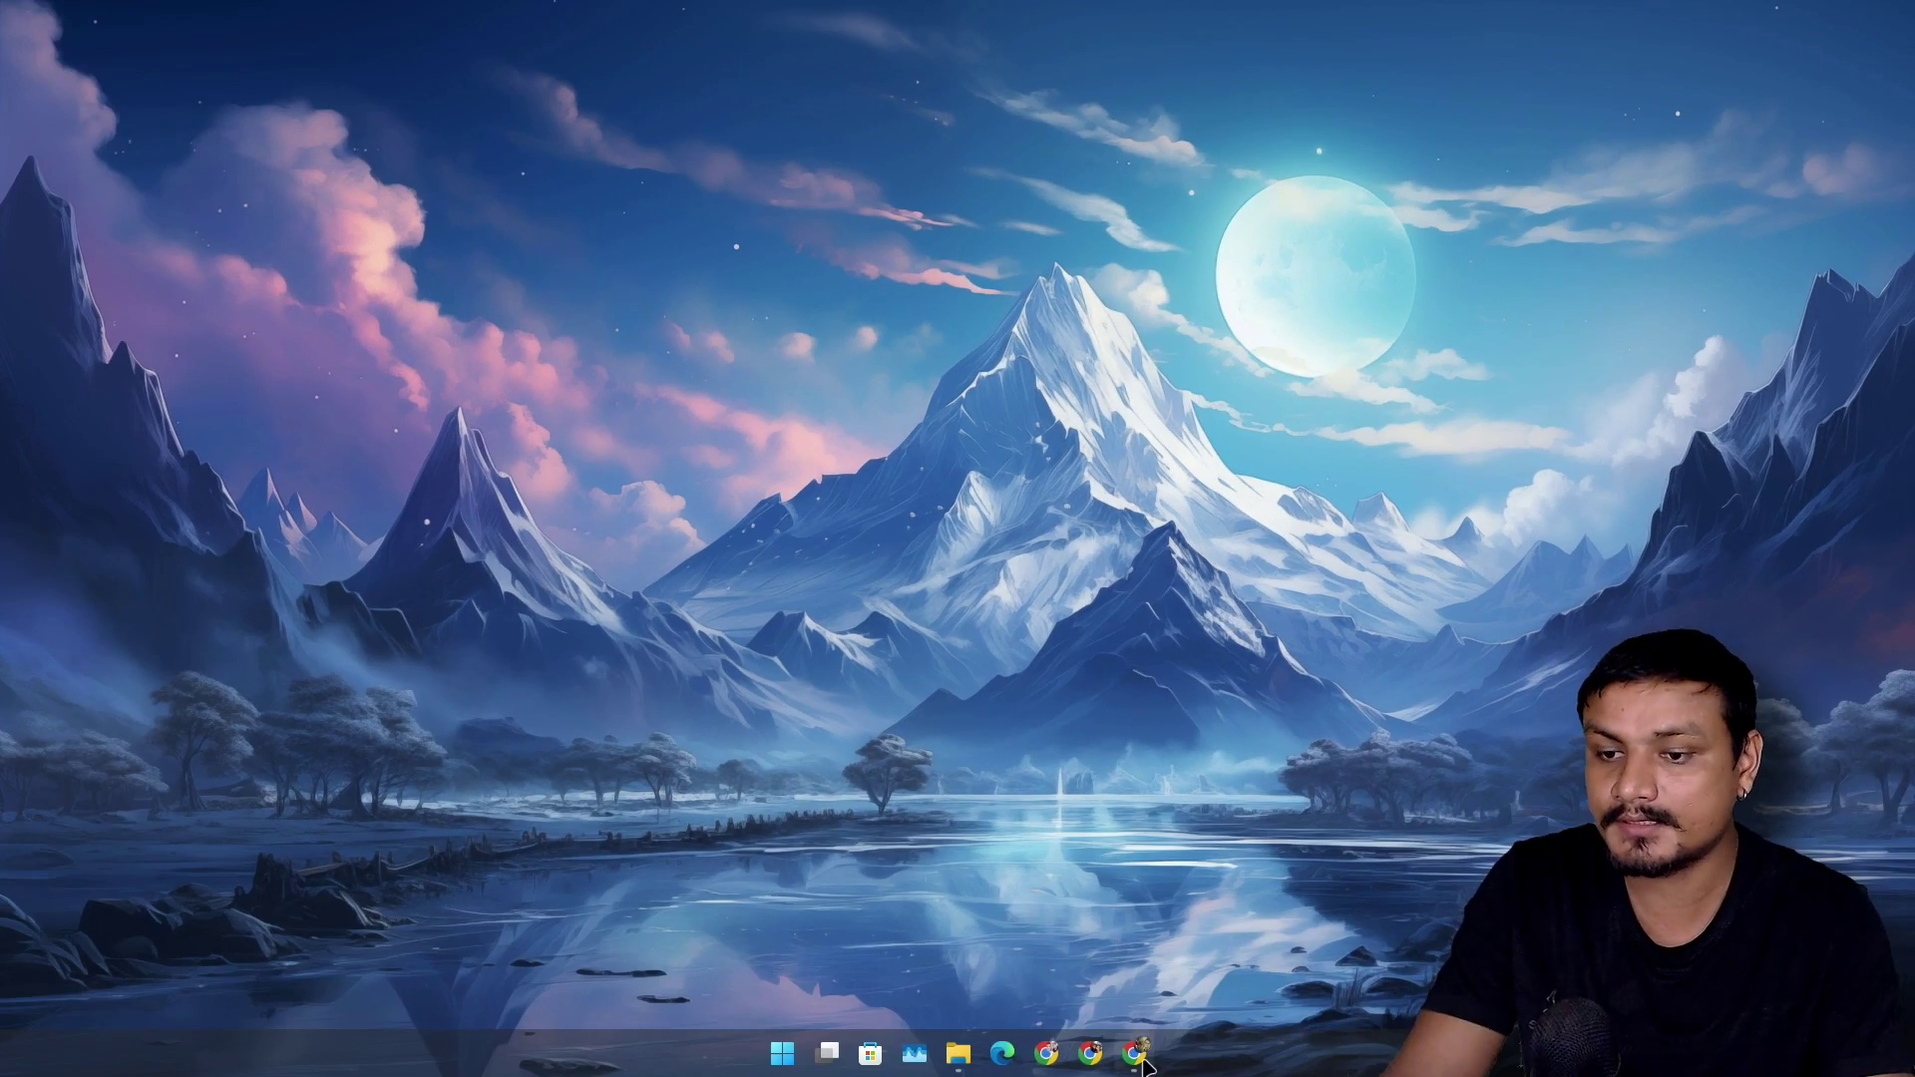
left_click(1140, 1057)
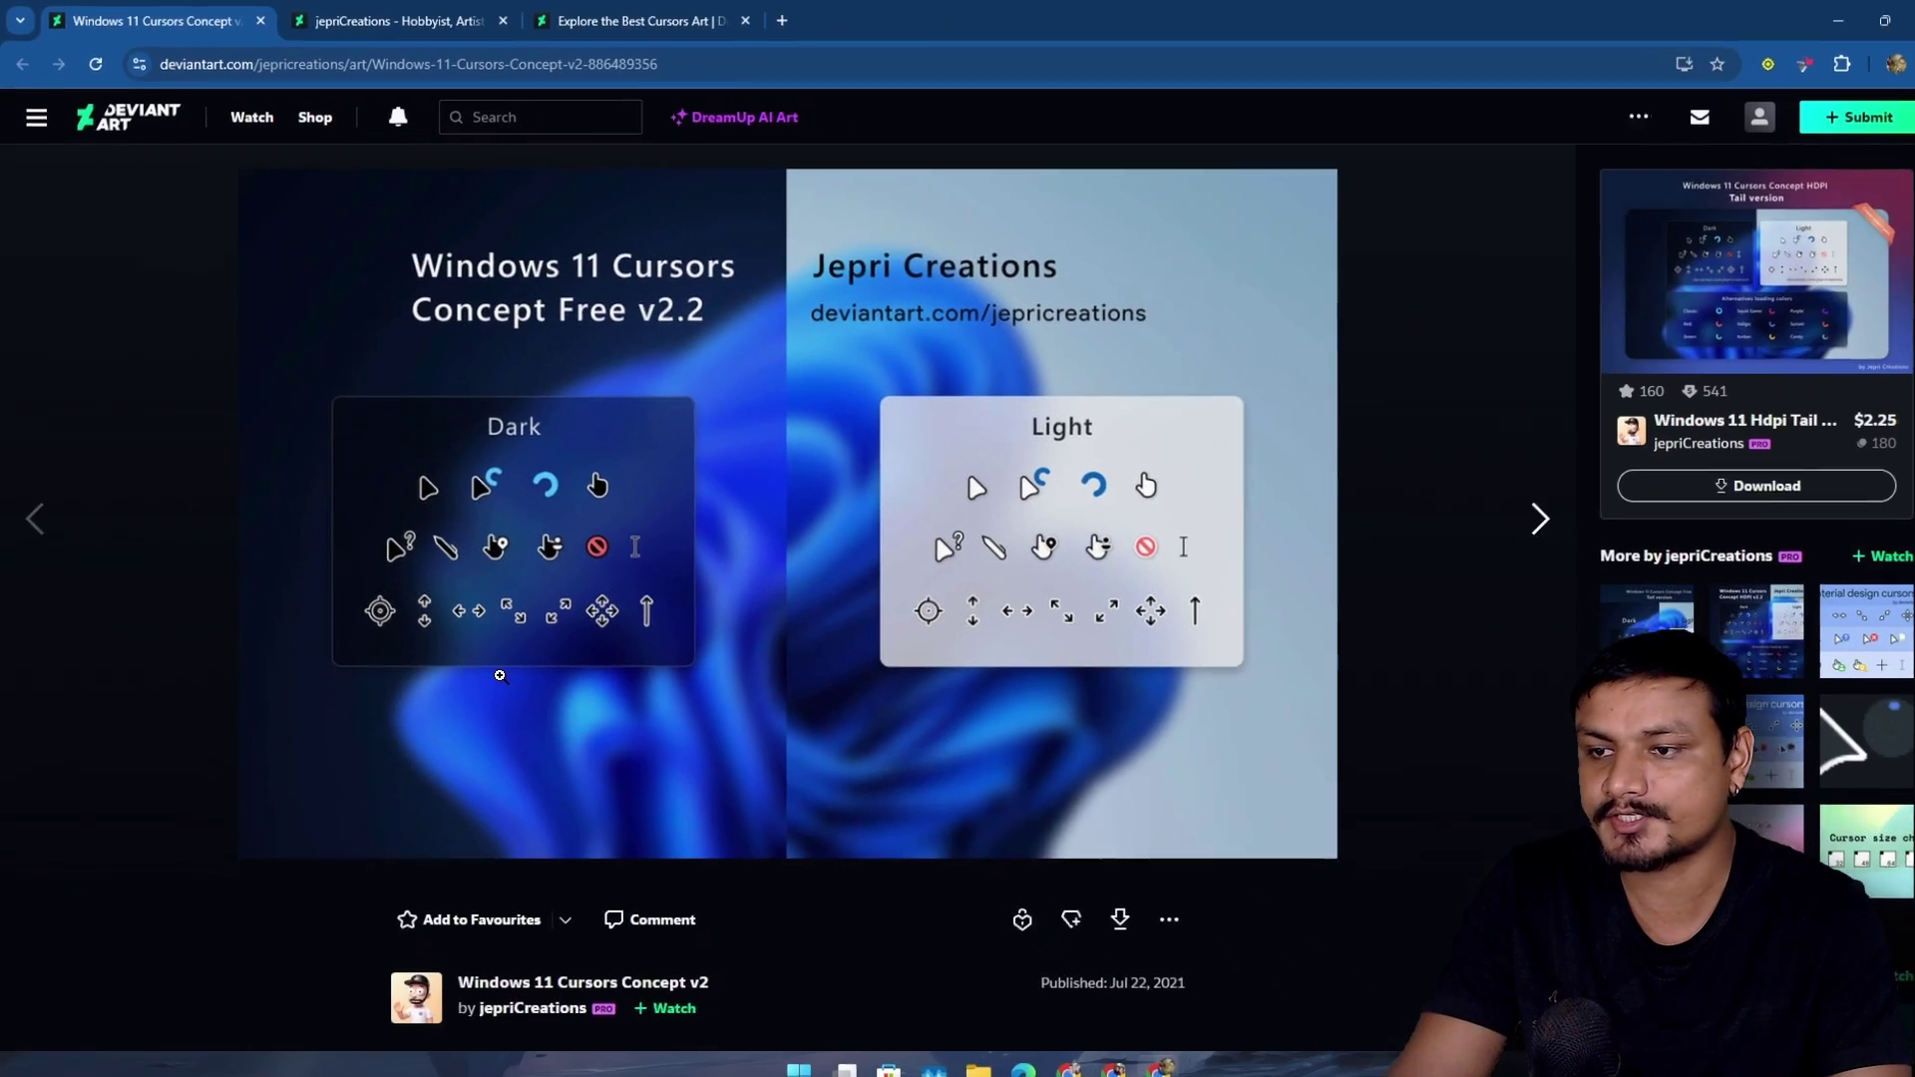
scroll(514, 735, "down", 2)
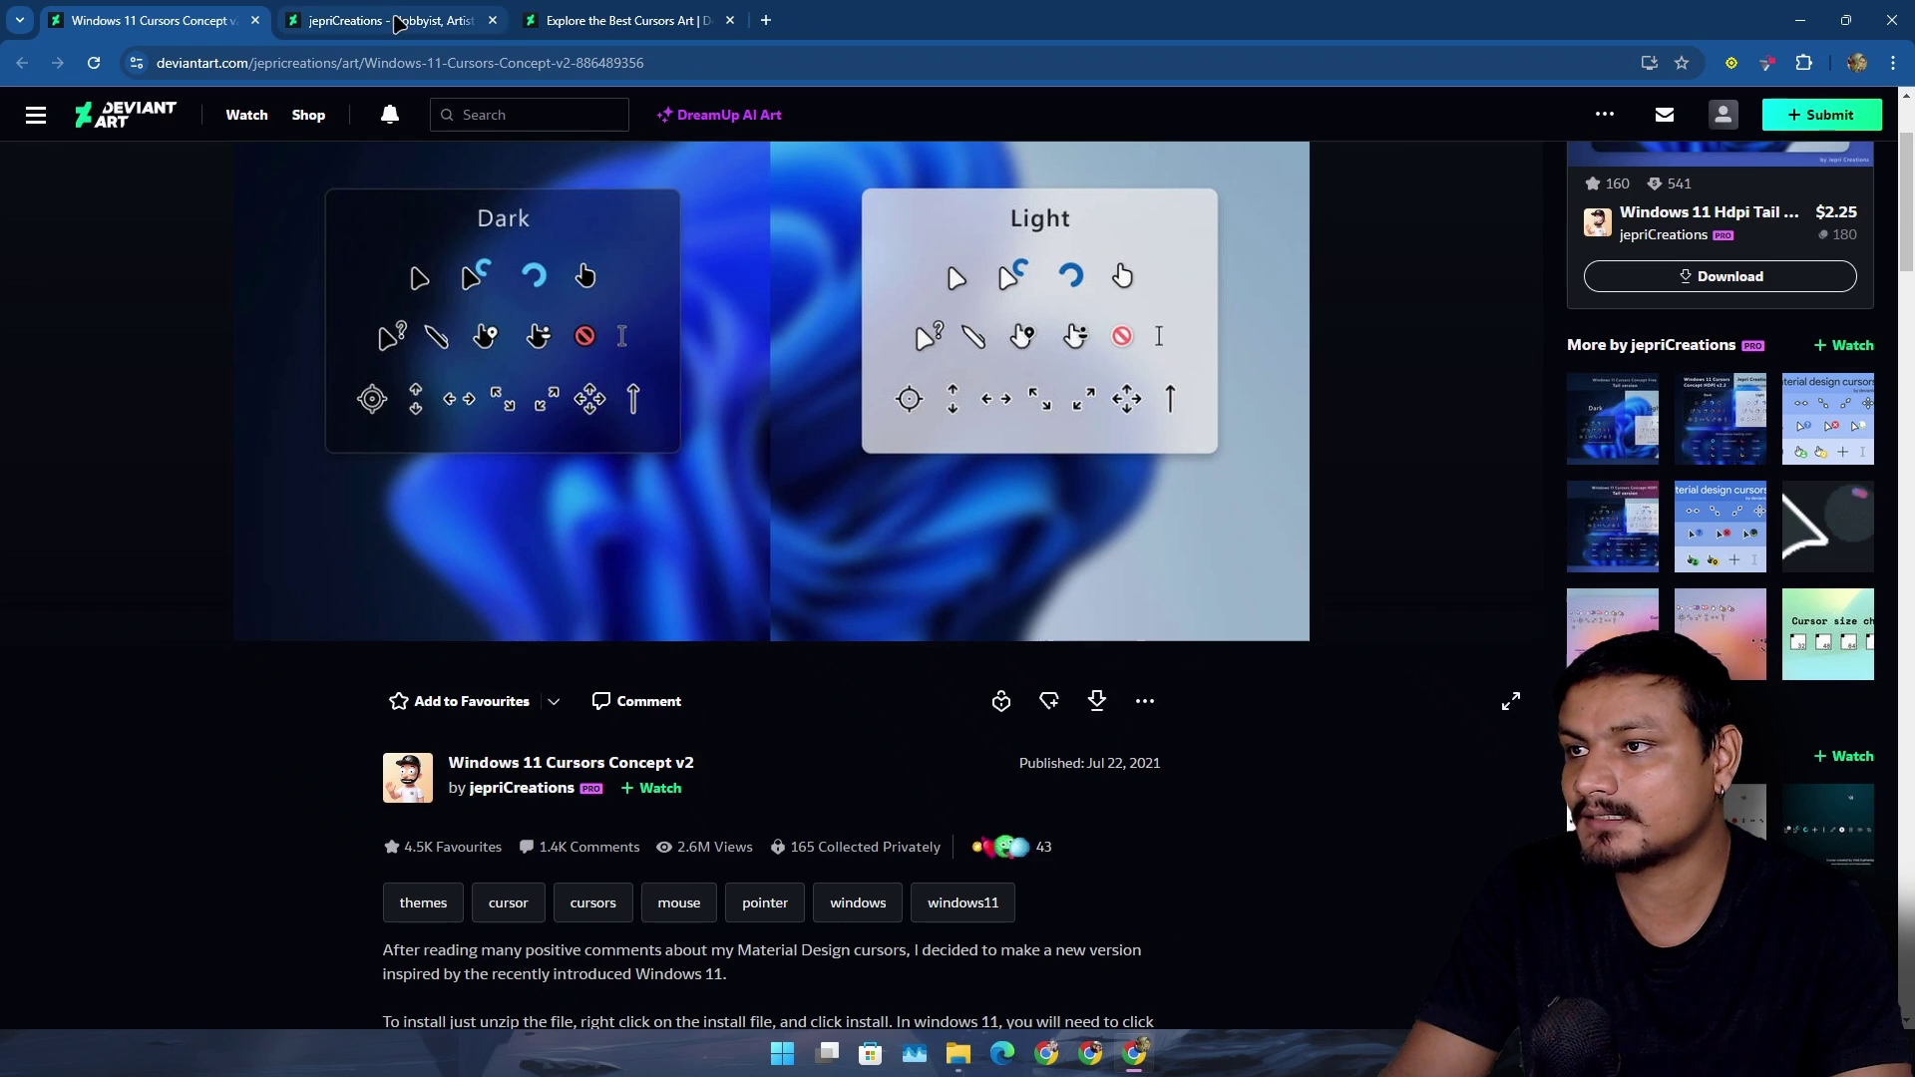
Browse jepriCreations' cursor profile, then bring up the Windows 11 Free Tail Cursor Concept tab.
left_click(389, 21)
scroll(312, 347, "down", 2)
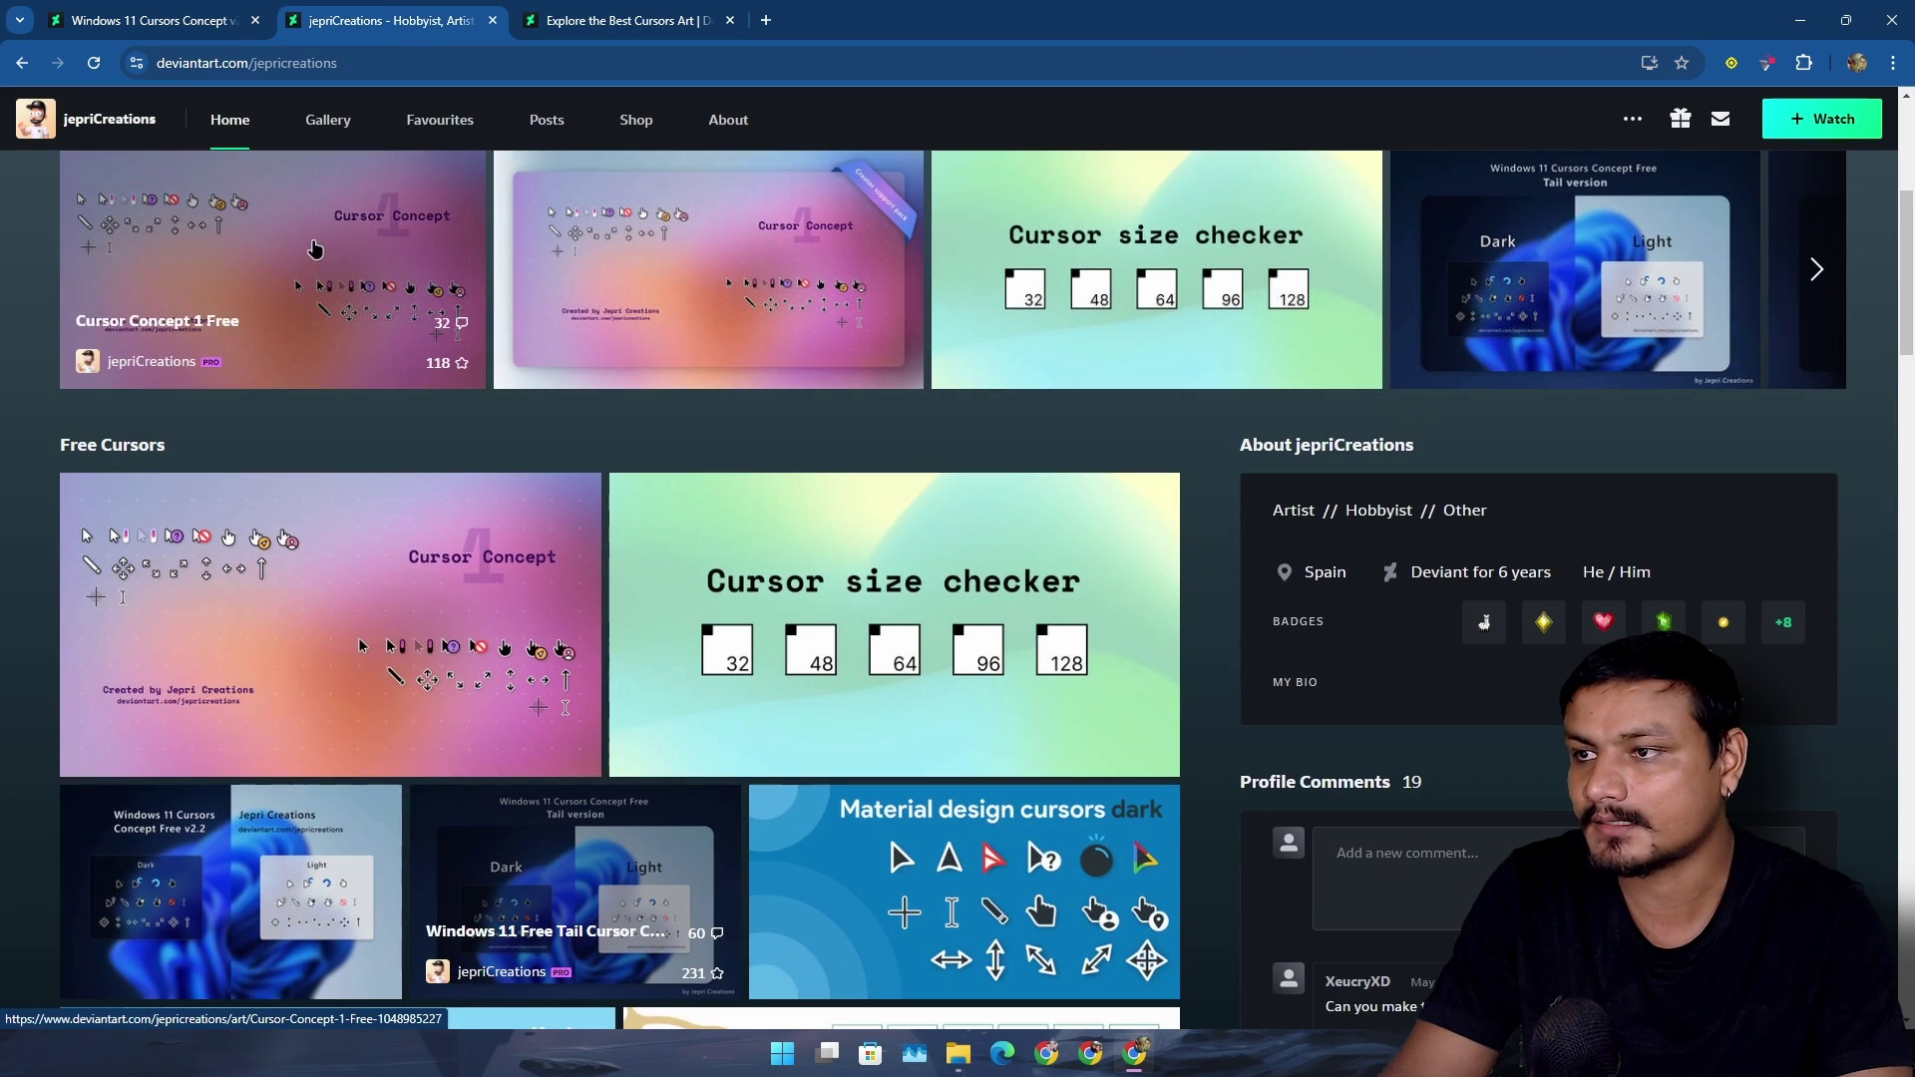
scroll(749, 552, "down", 4)
scroll(749, 551, "down", 3)
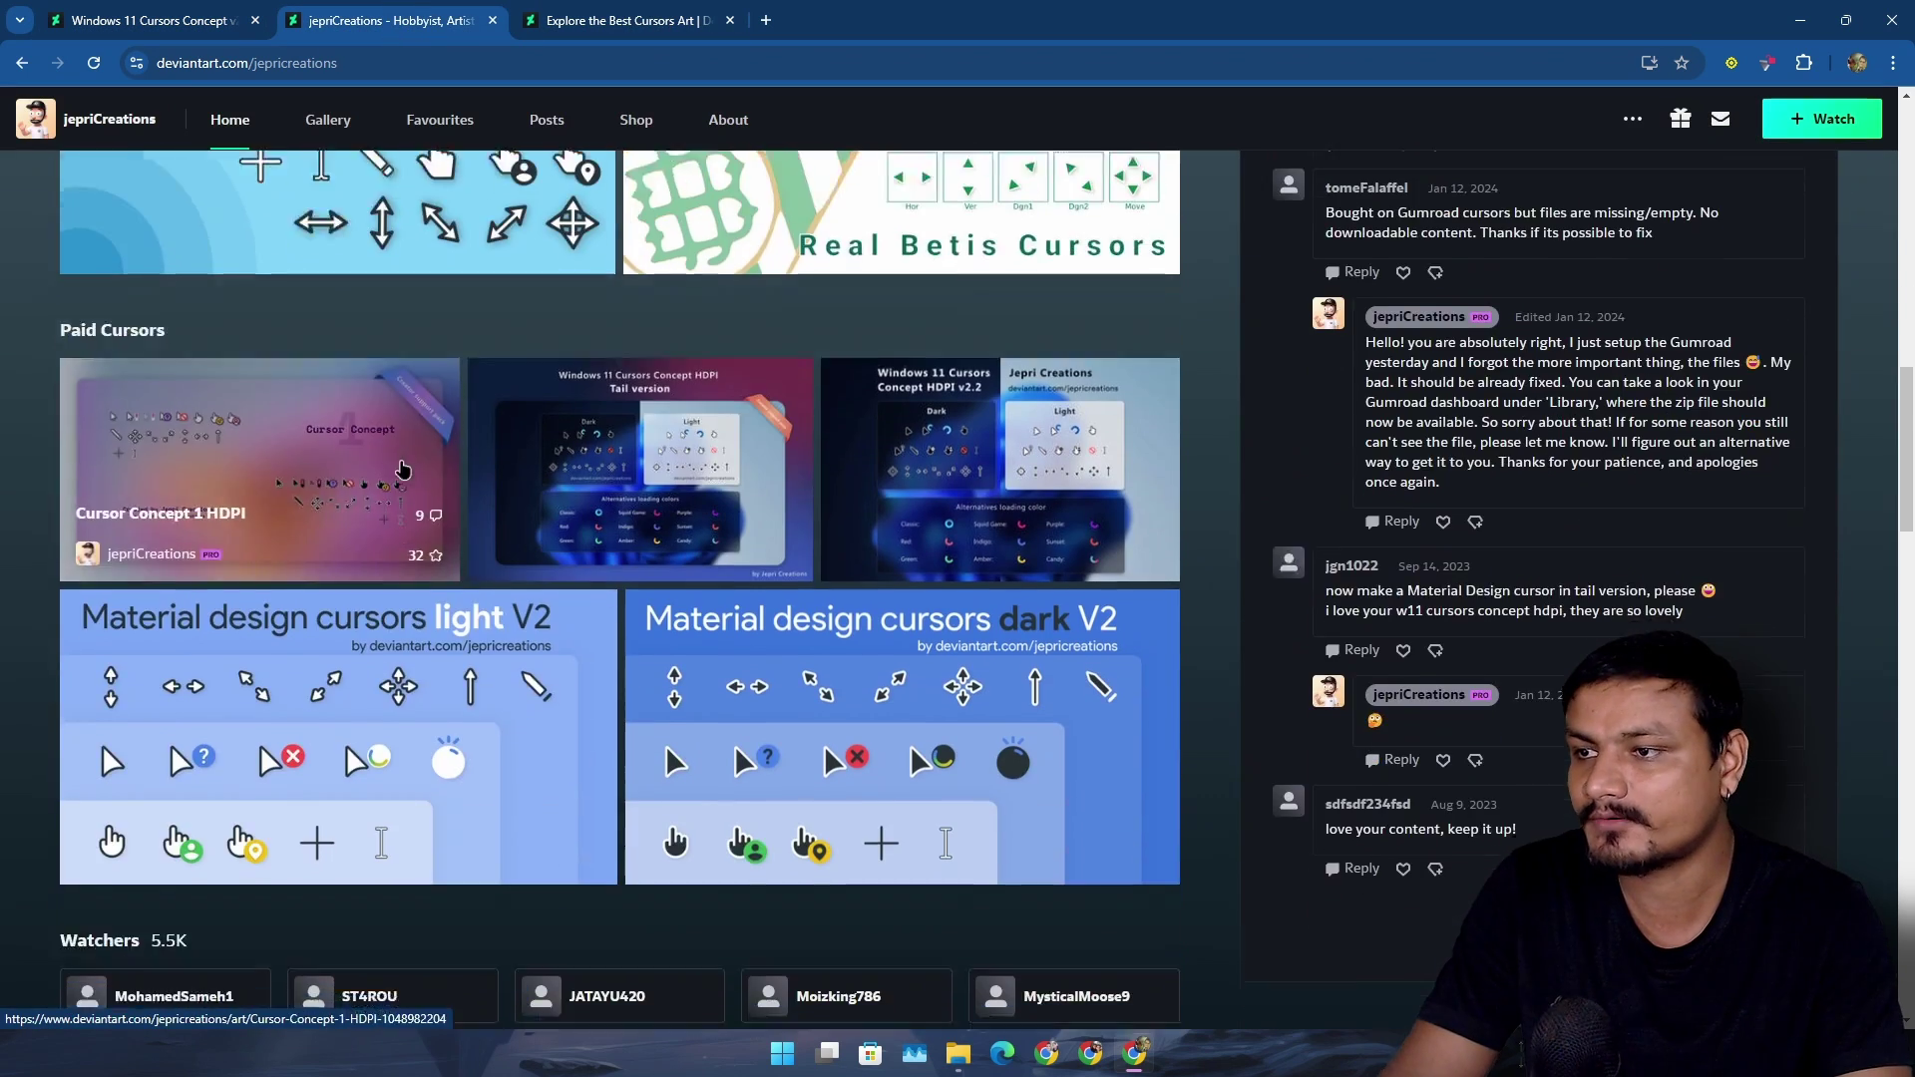
scroll(748, 551, "down", 2)
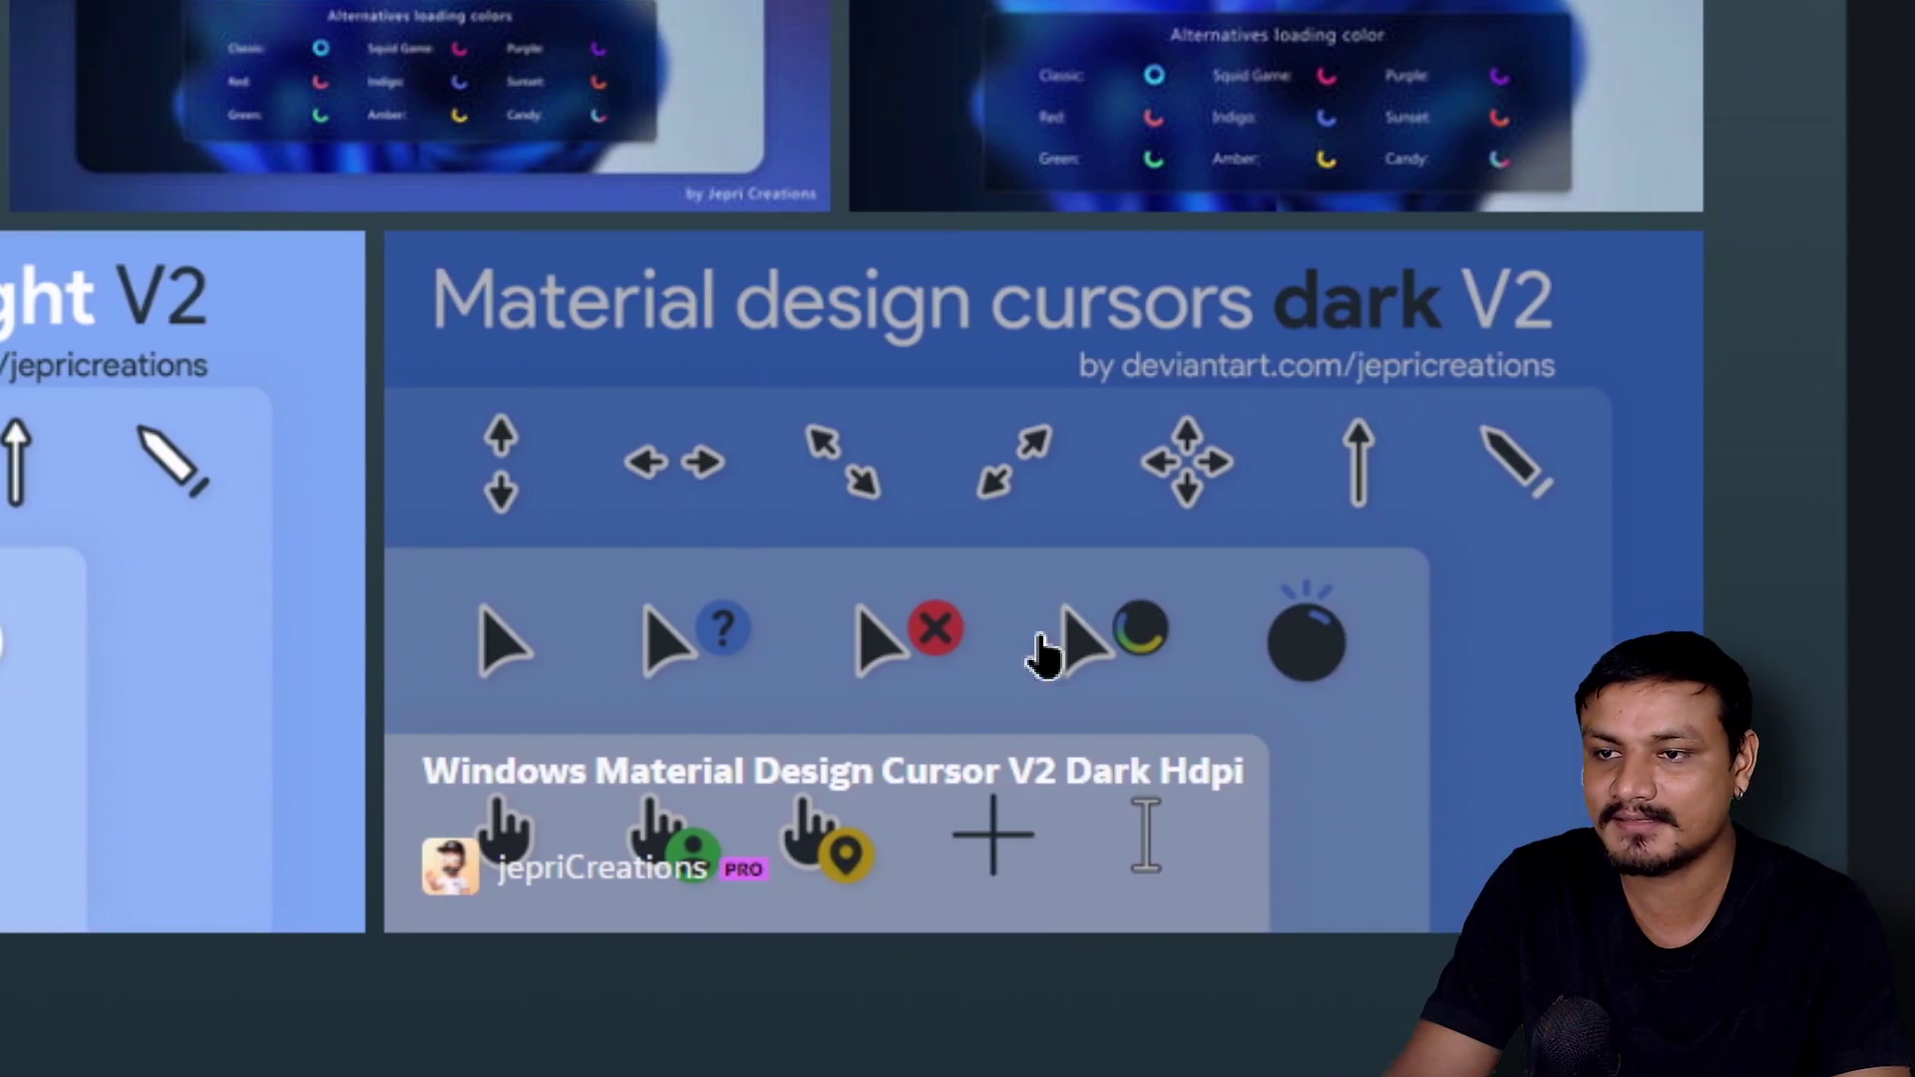
scroll(479, 684, "down", 5)
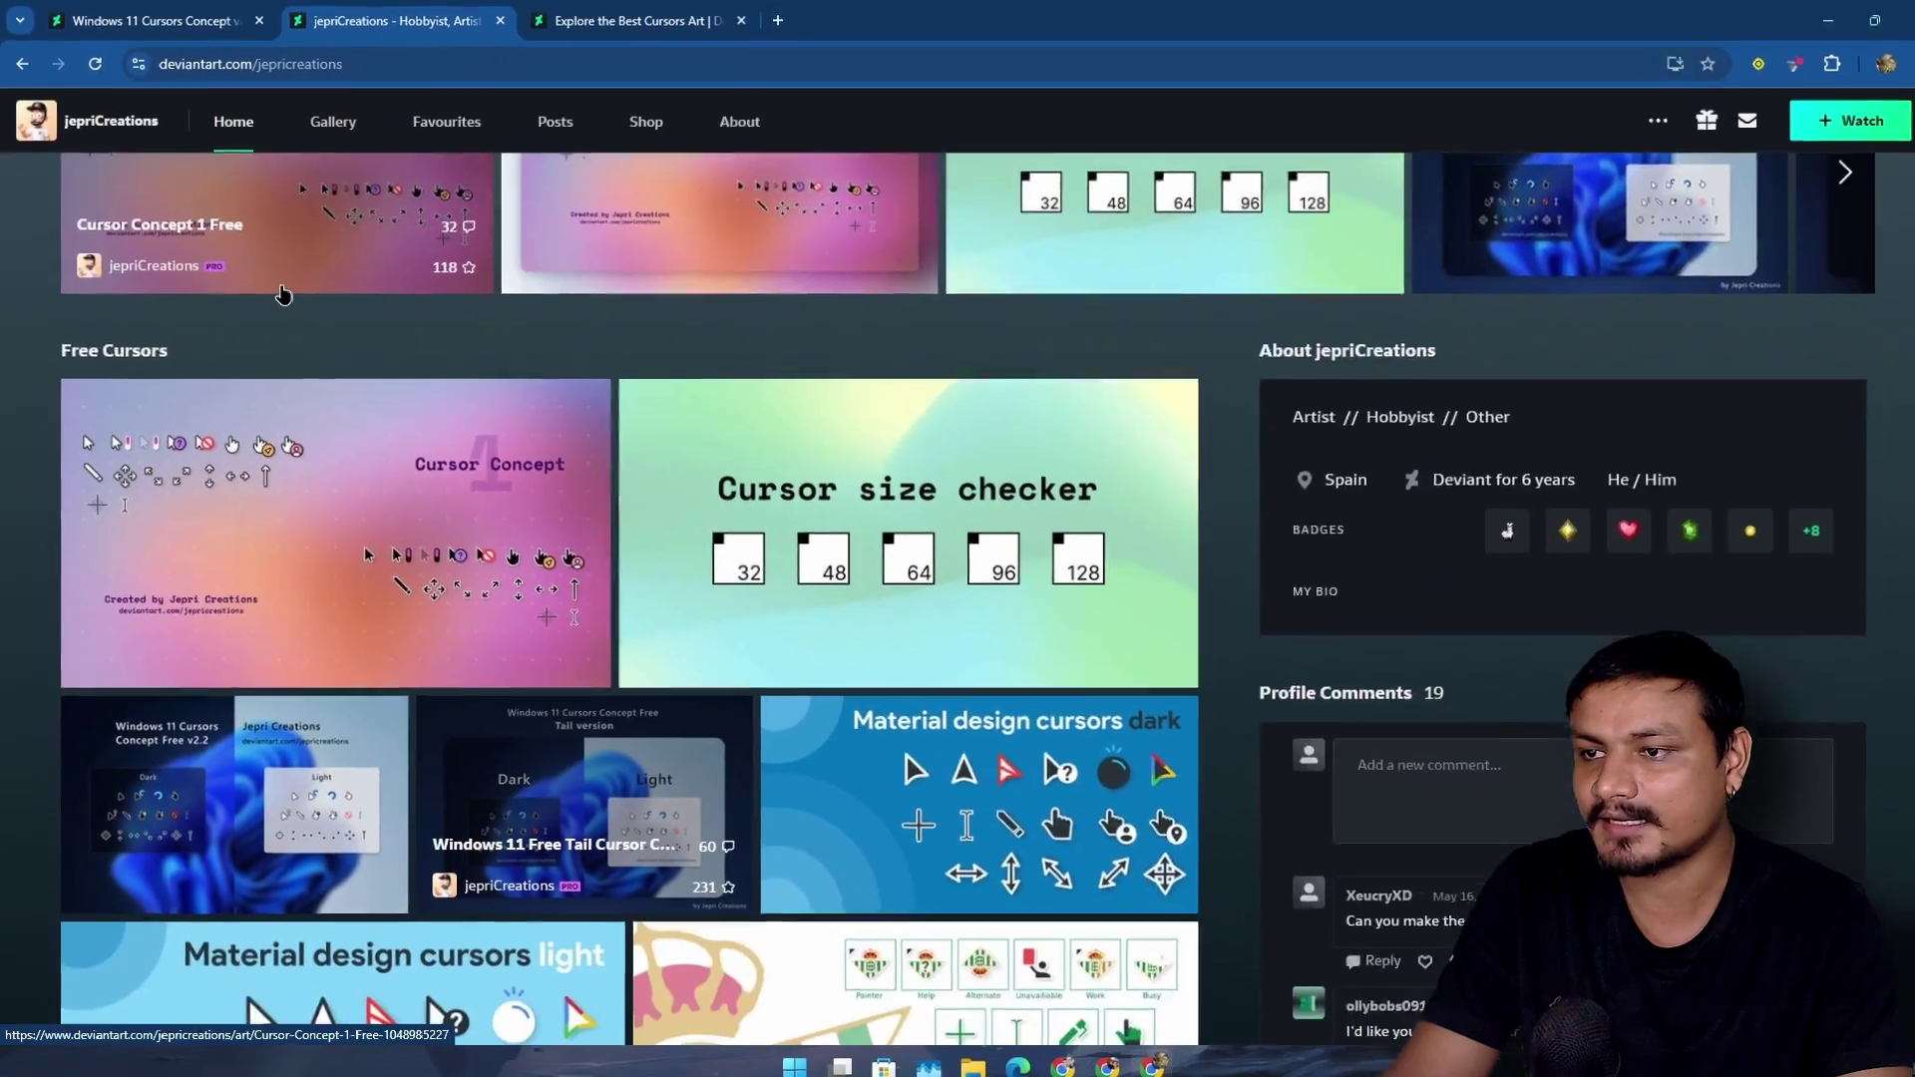
scroll(486, 689, "down", 3)
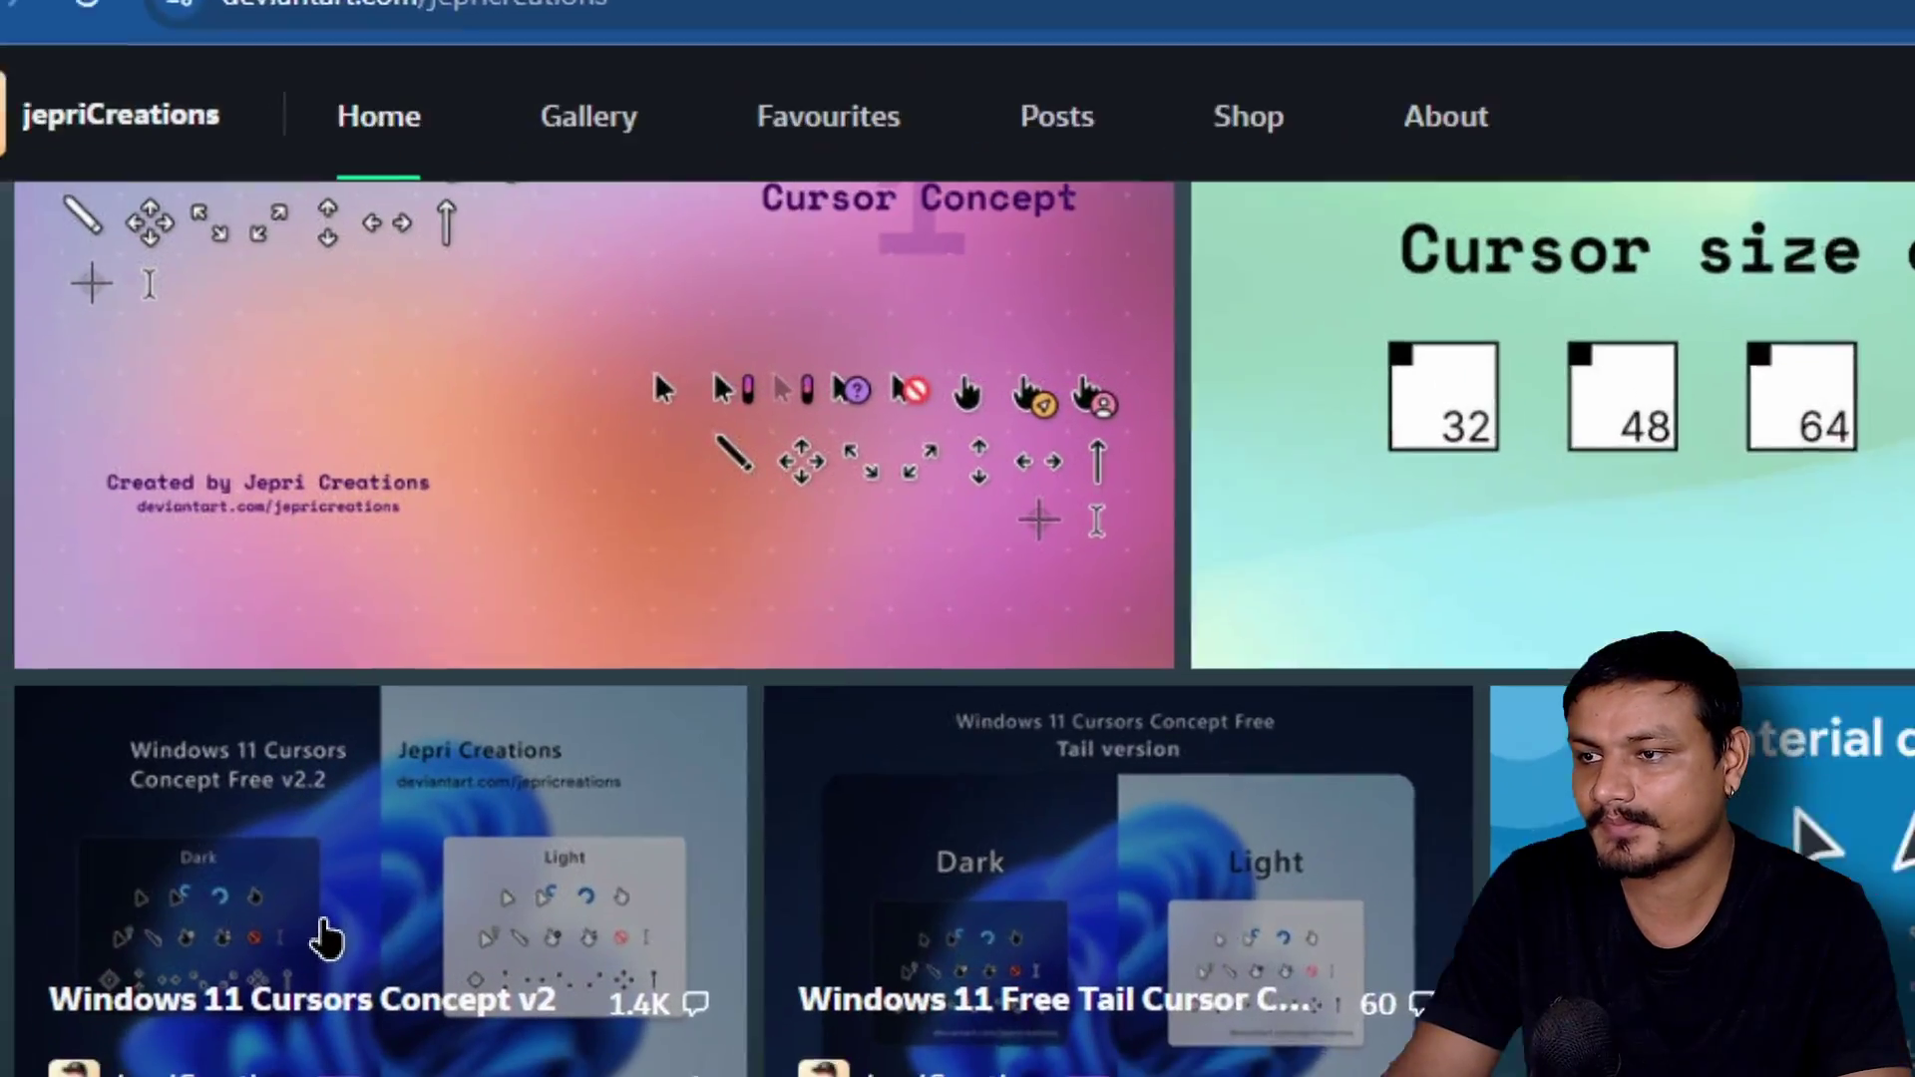
scroll(347, 274, "down", 2)
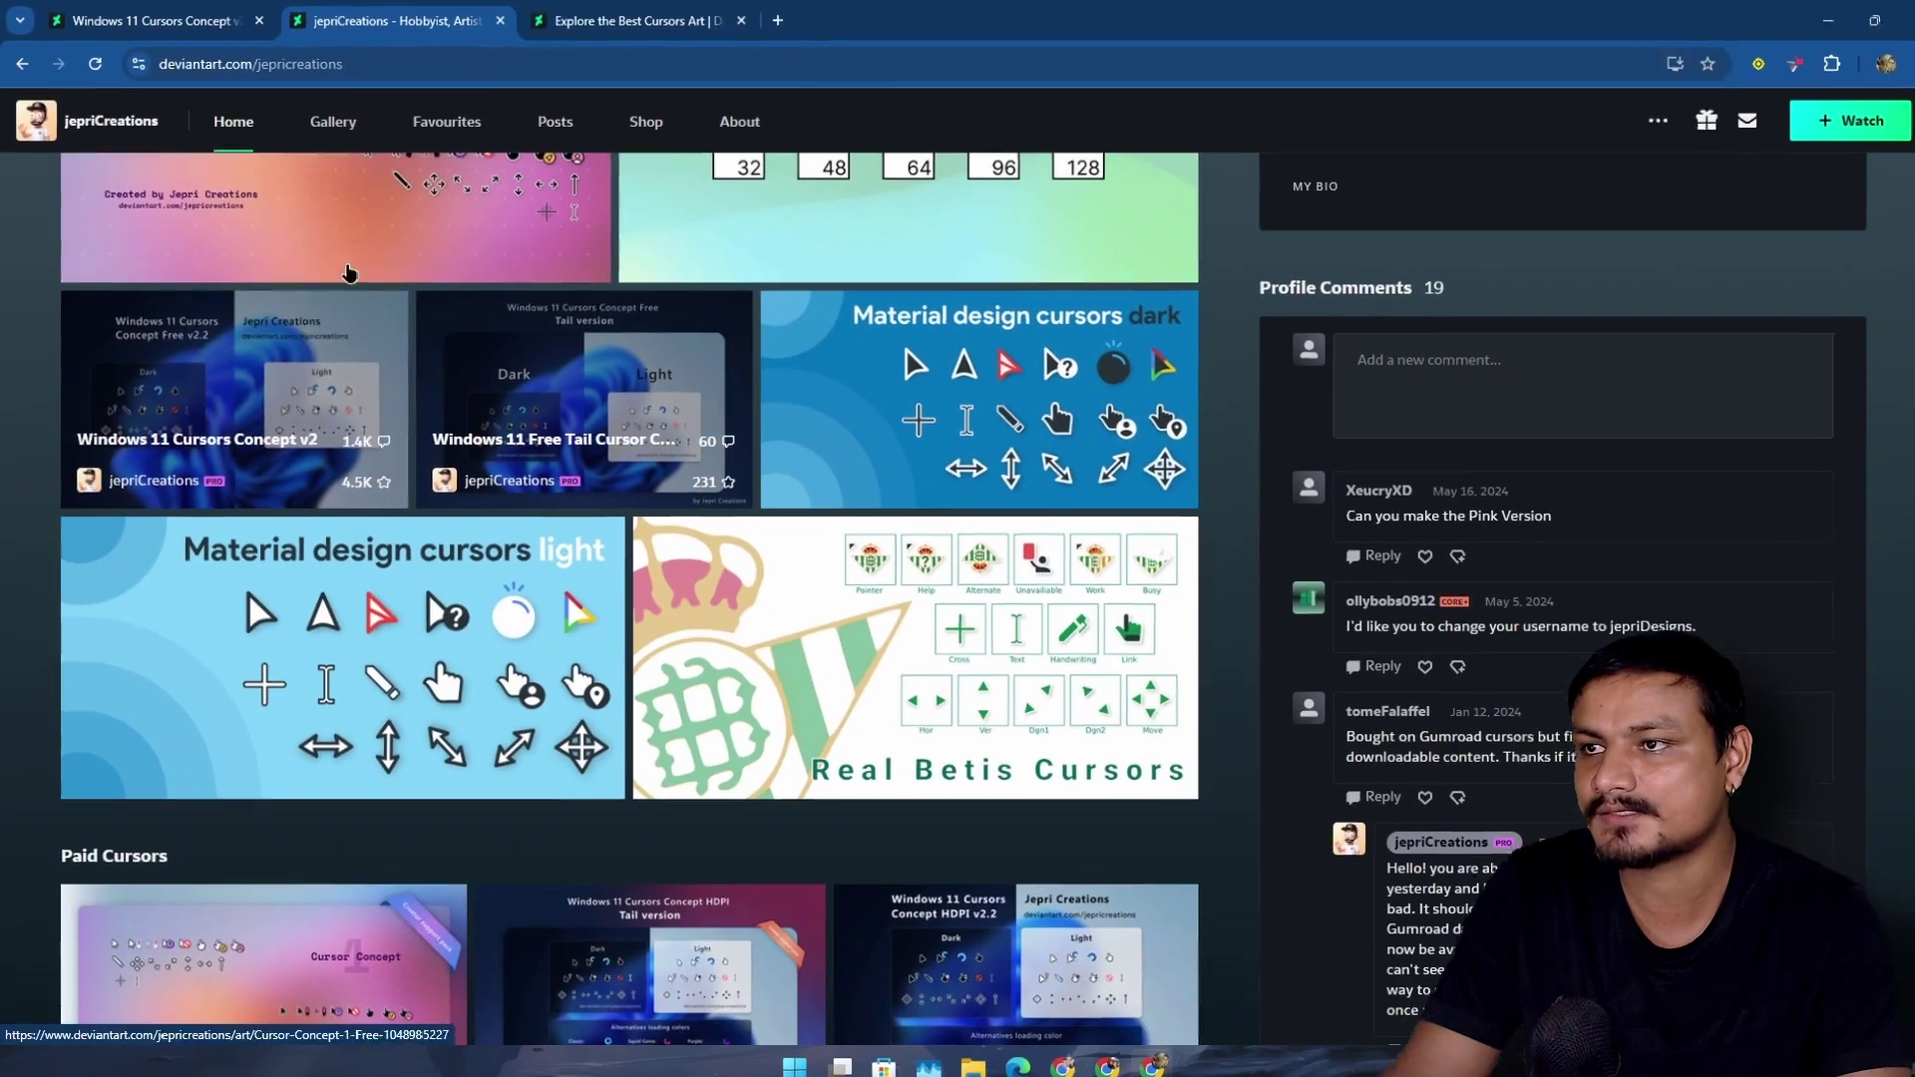
scroll(892, 360, "up", 2)
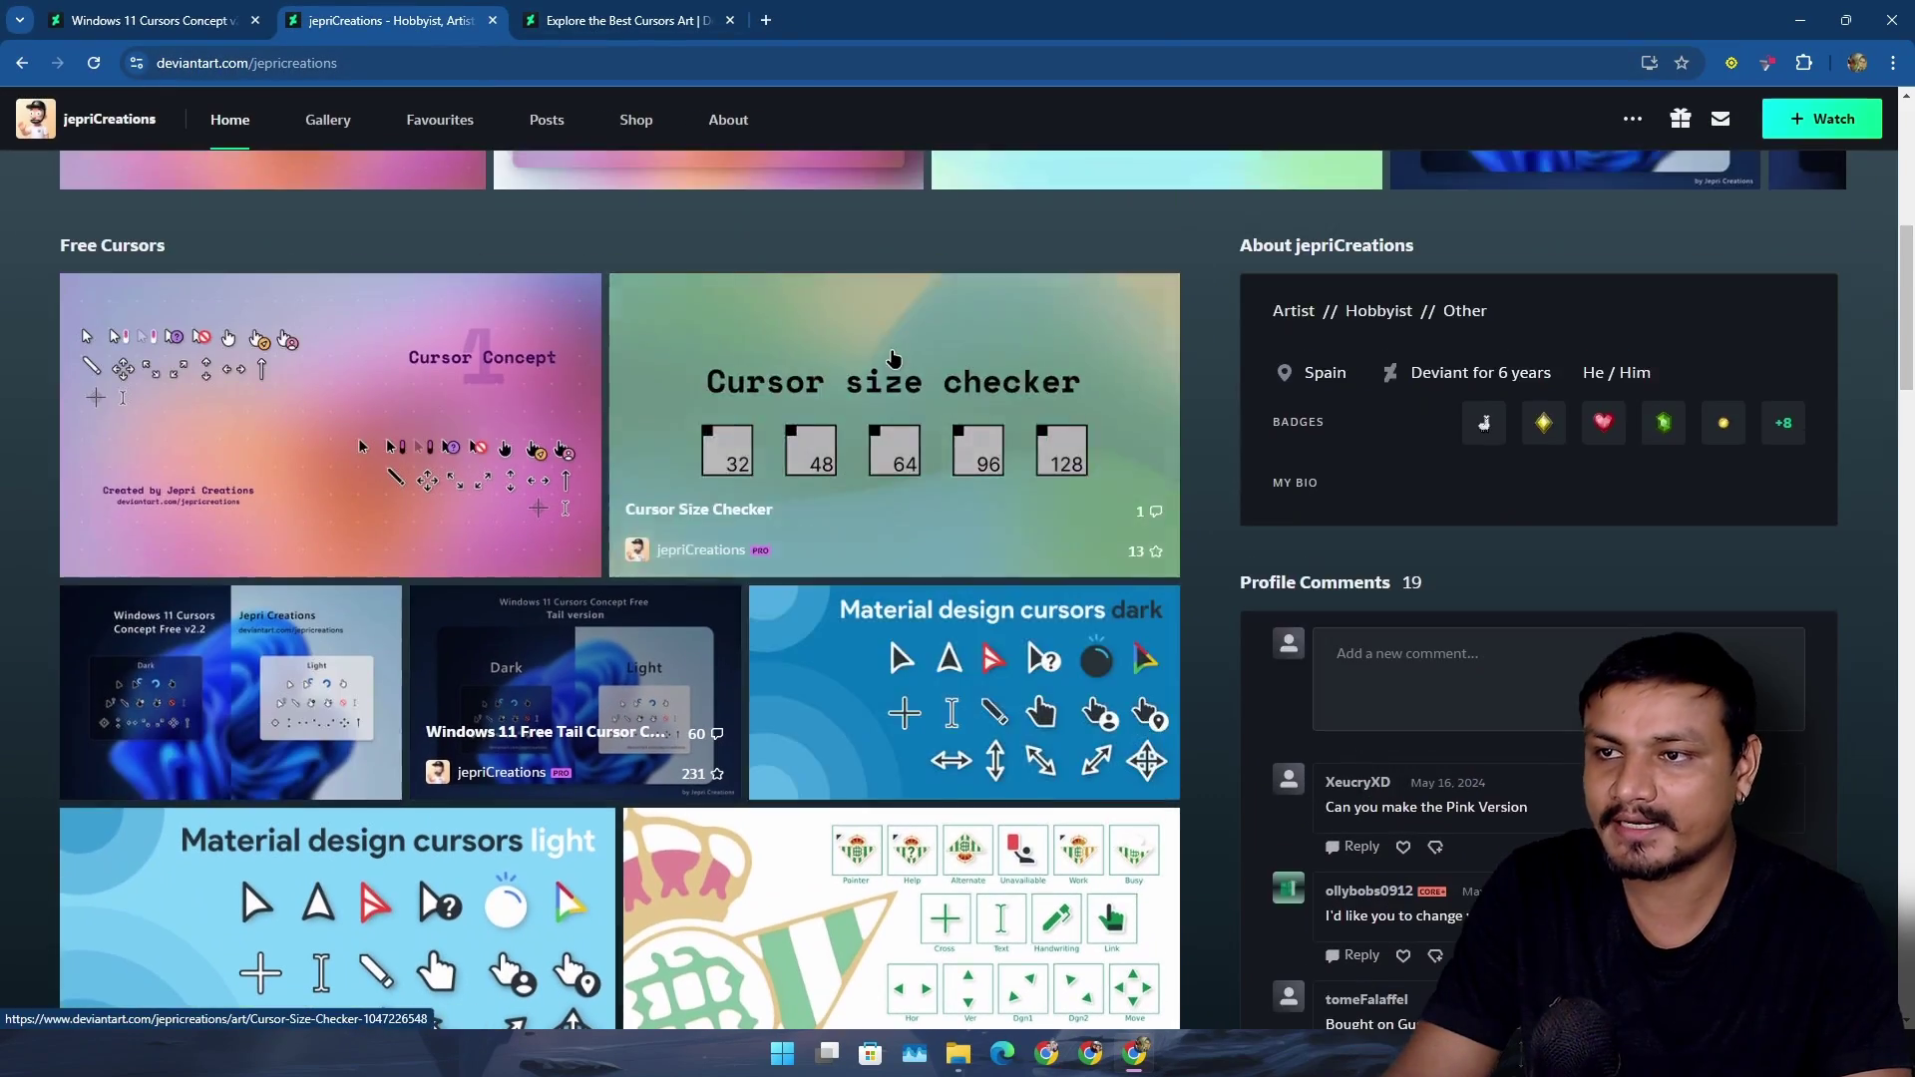
scroll(892, 359, "up", 5)
scroll(387, 738, "down", 2)
left_click(224, 958)
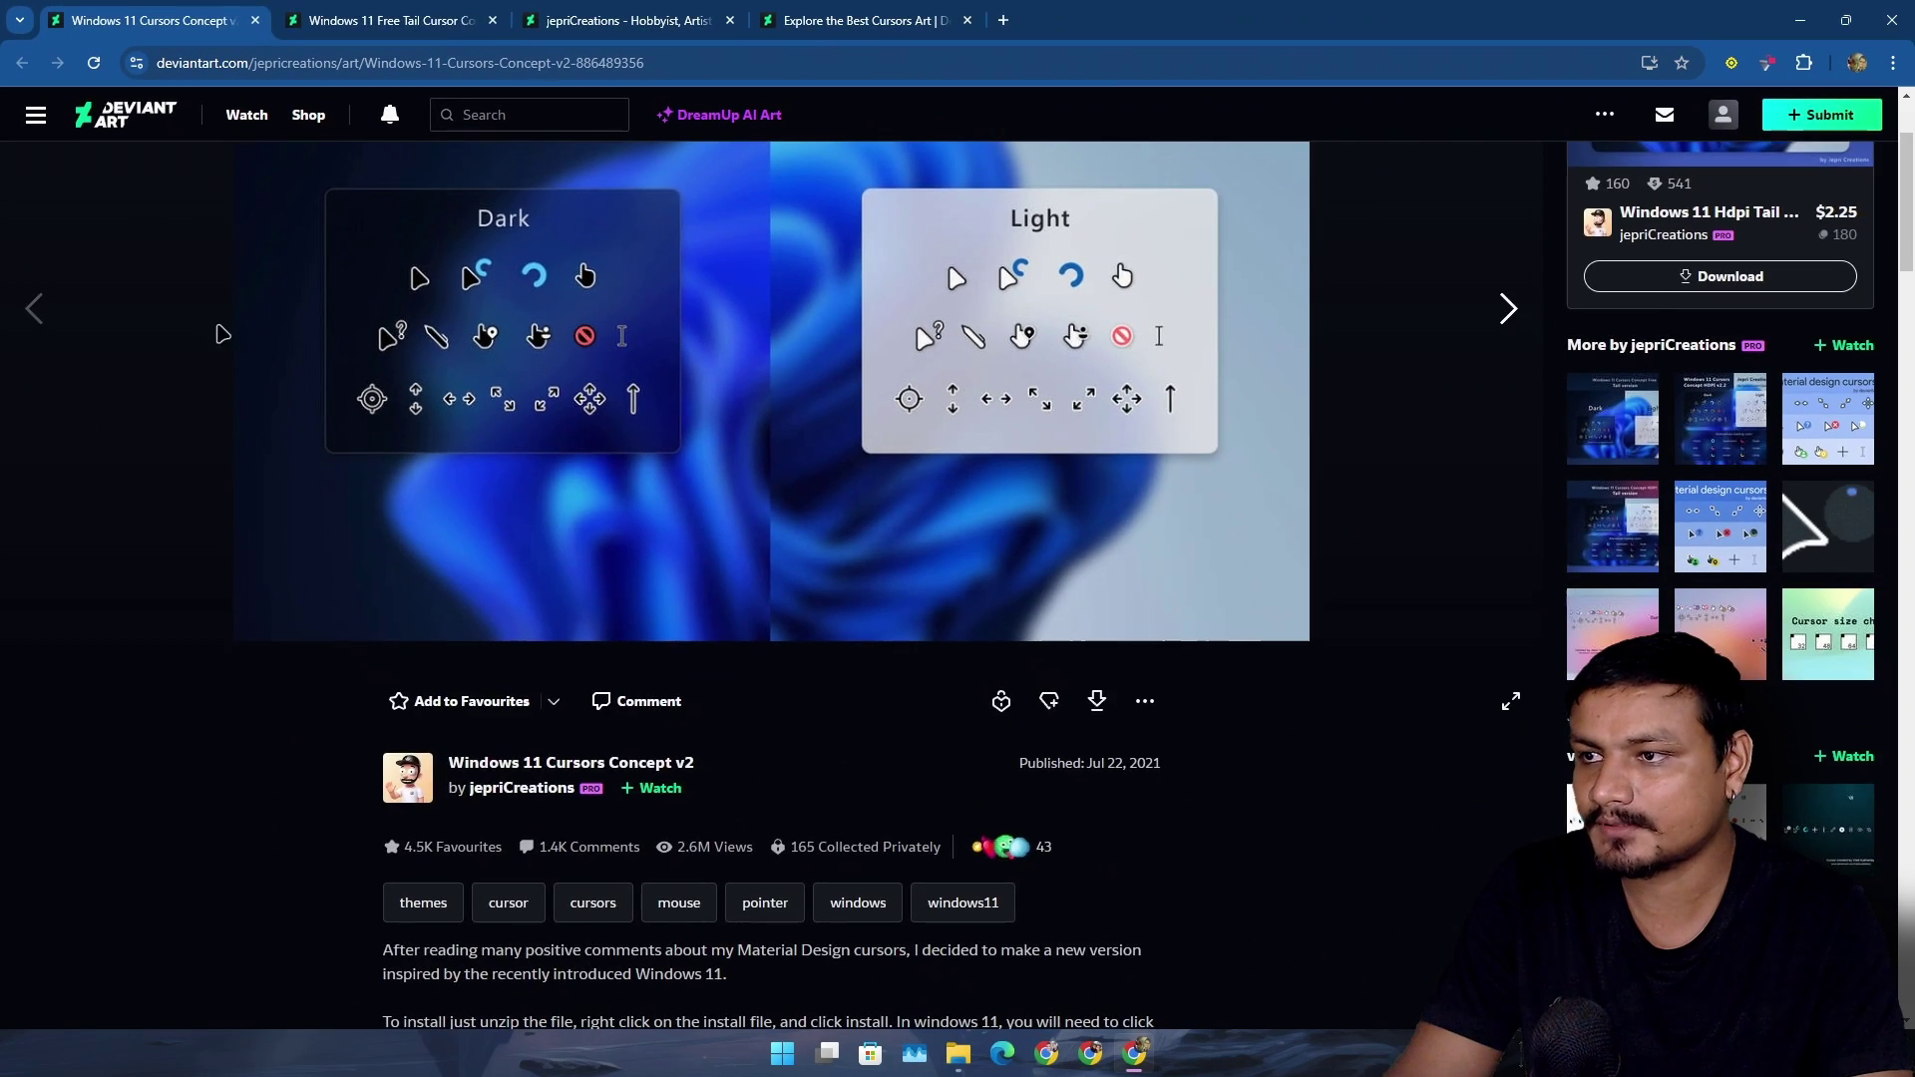
key("ctrl+Tab")
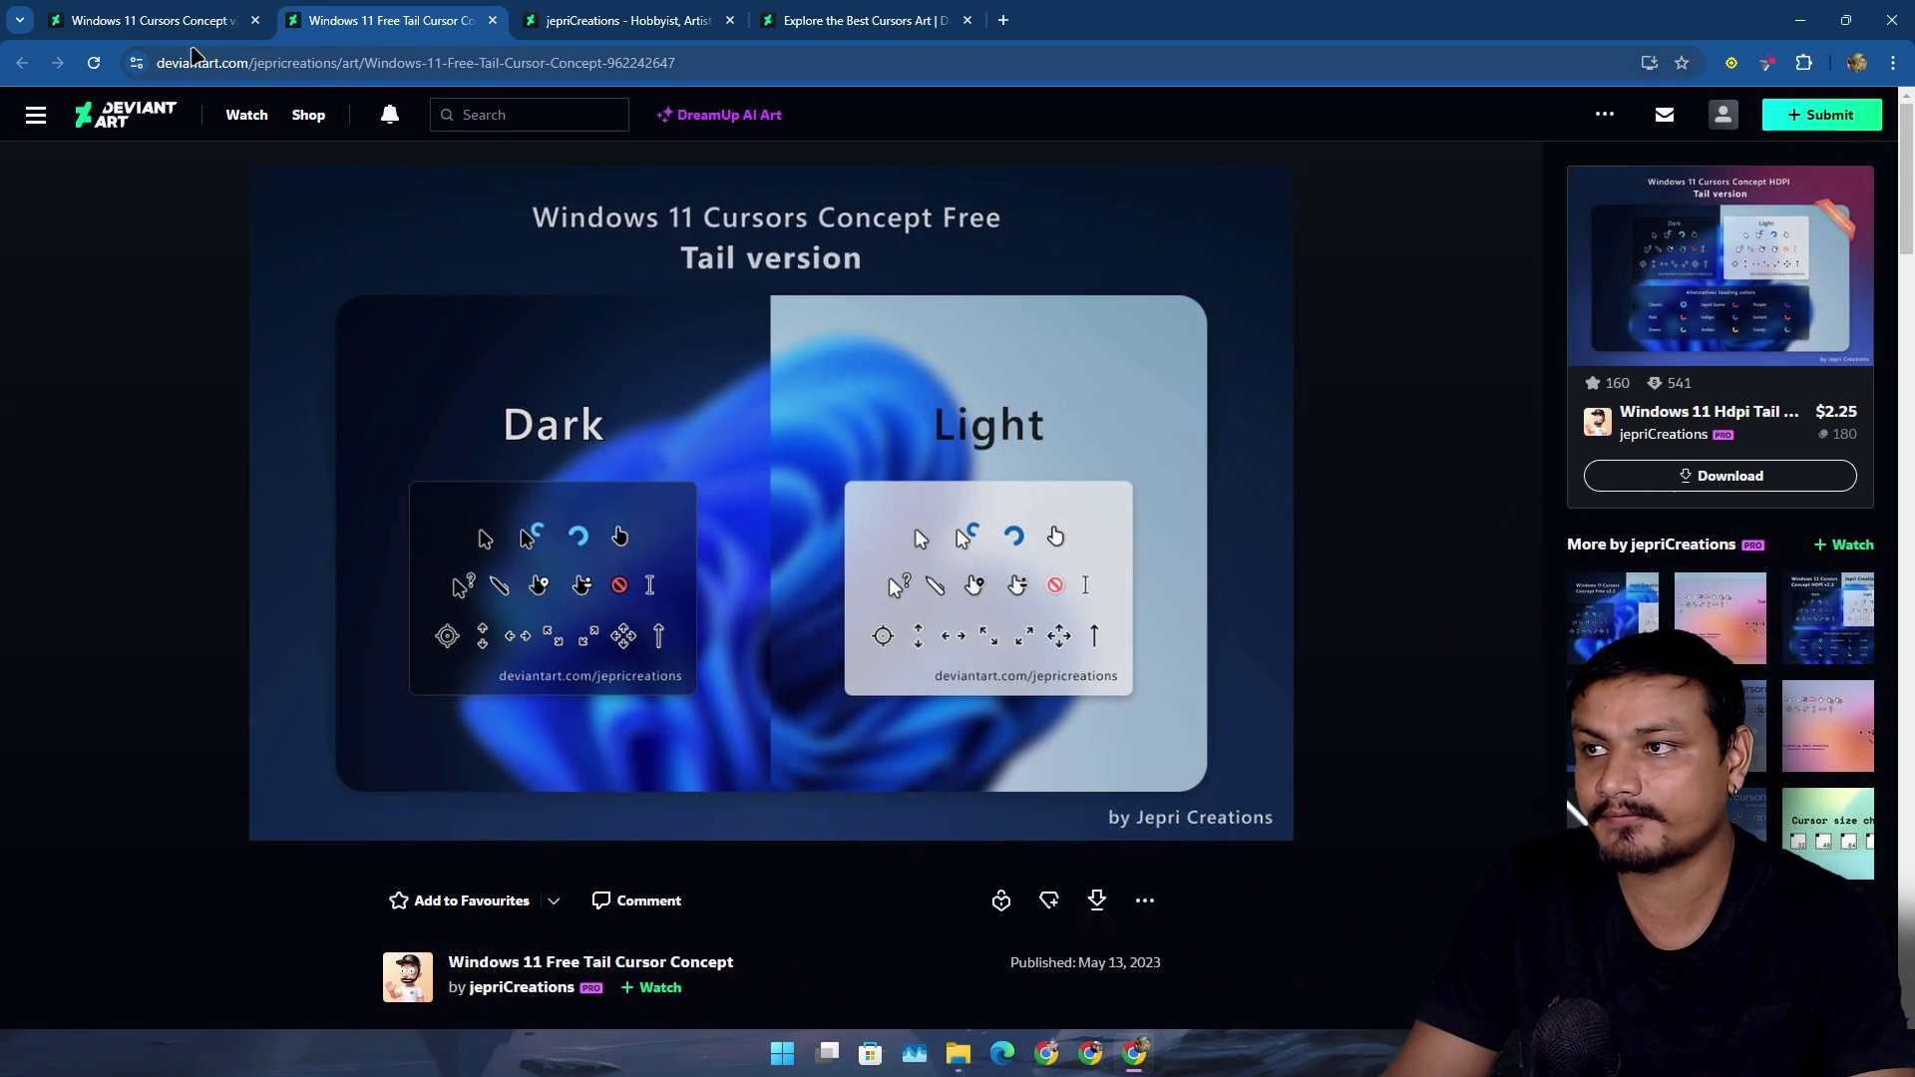
Cycle through the open tabs back to the Windows 11 Cursors Concept v2 page.
key("ctrl+shift+Tab")
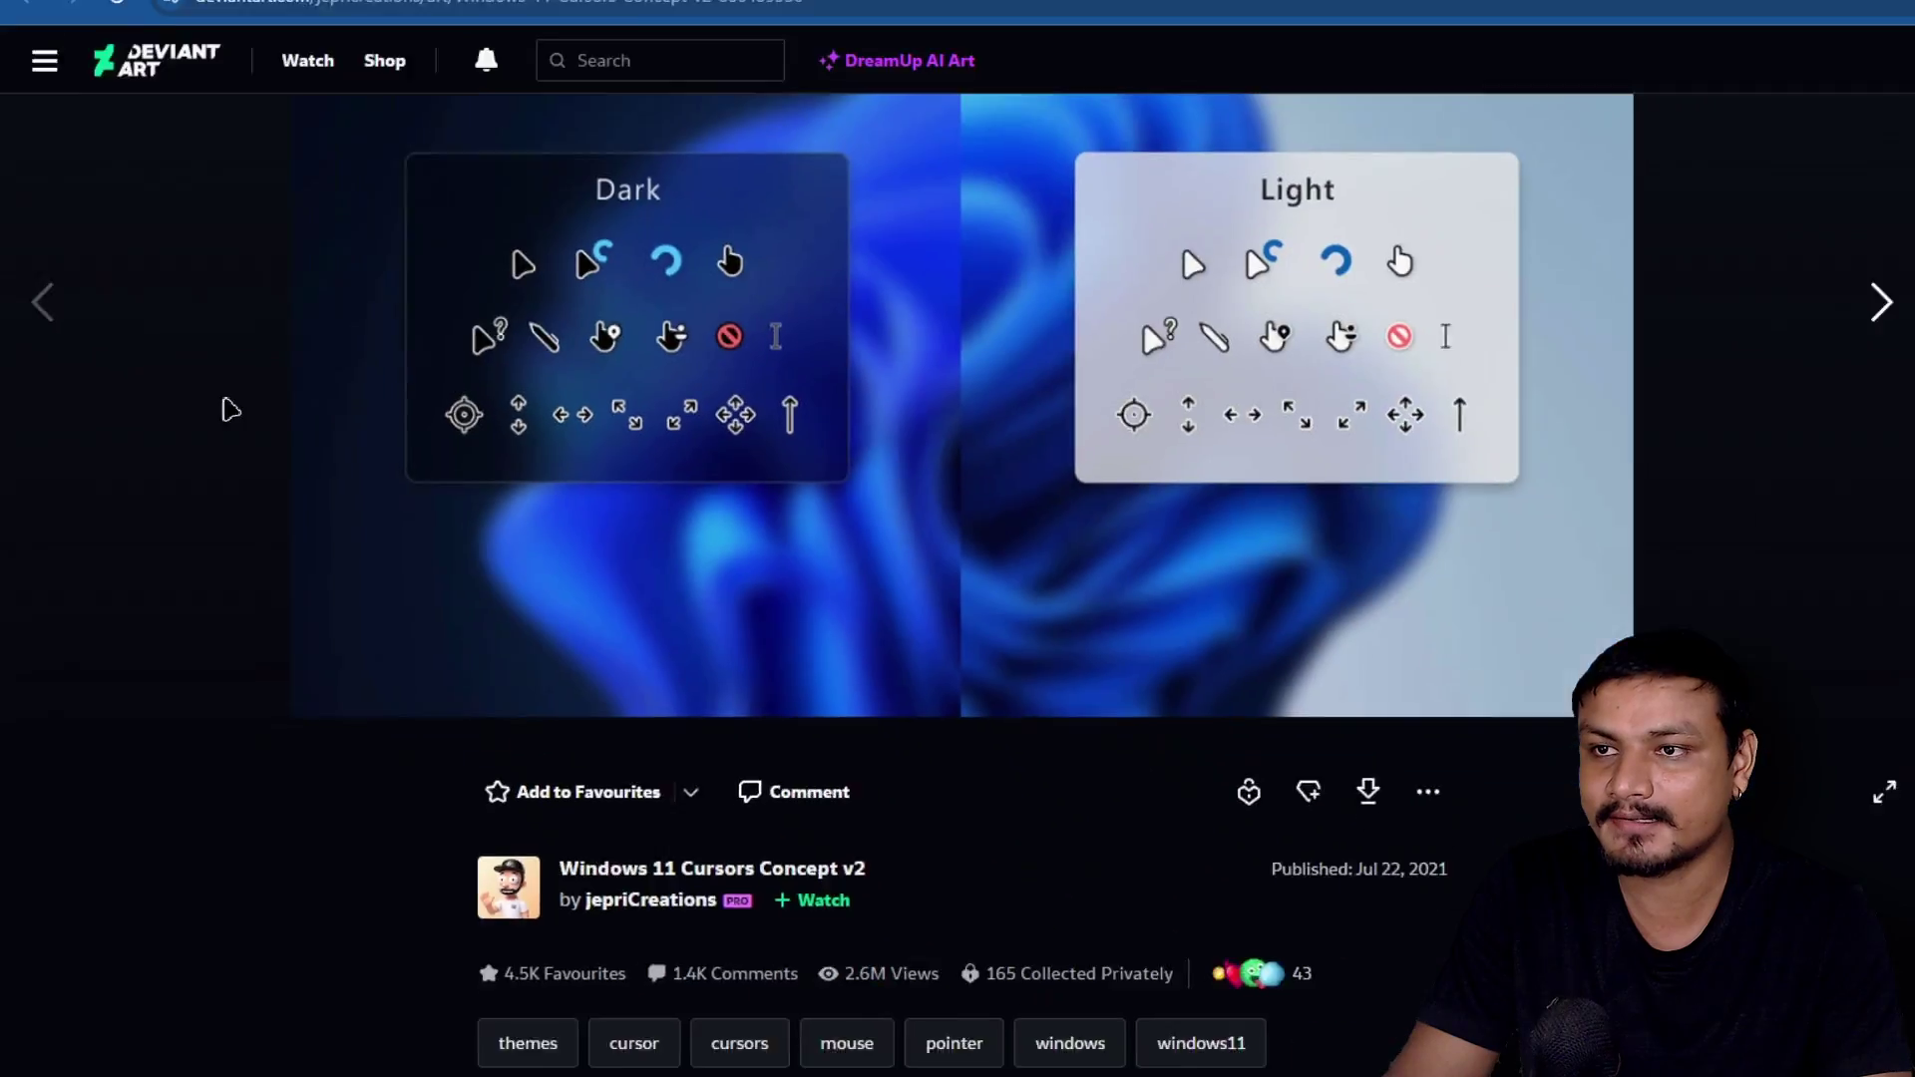
key("ctrl+Tab")
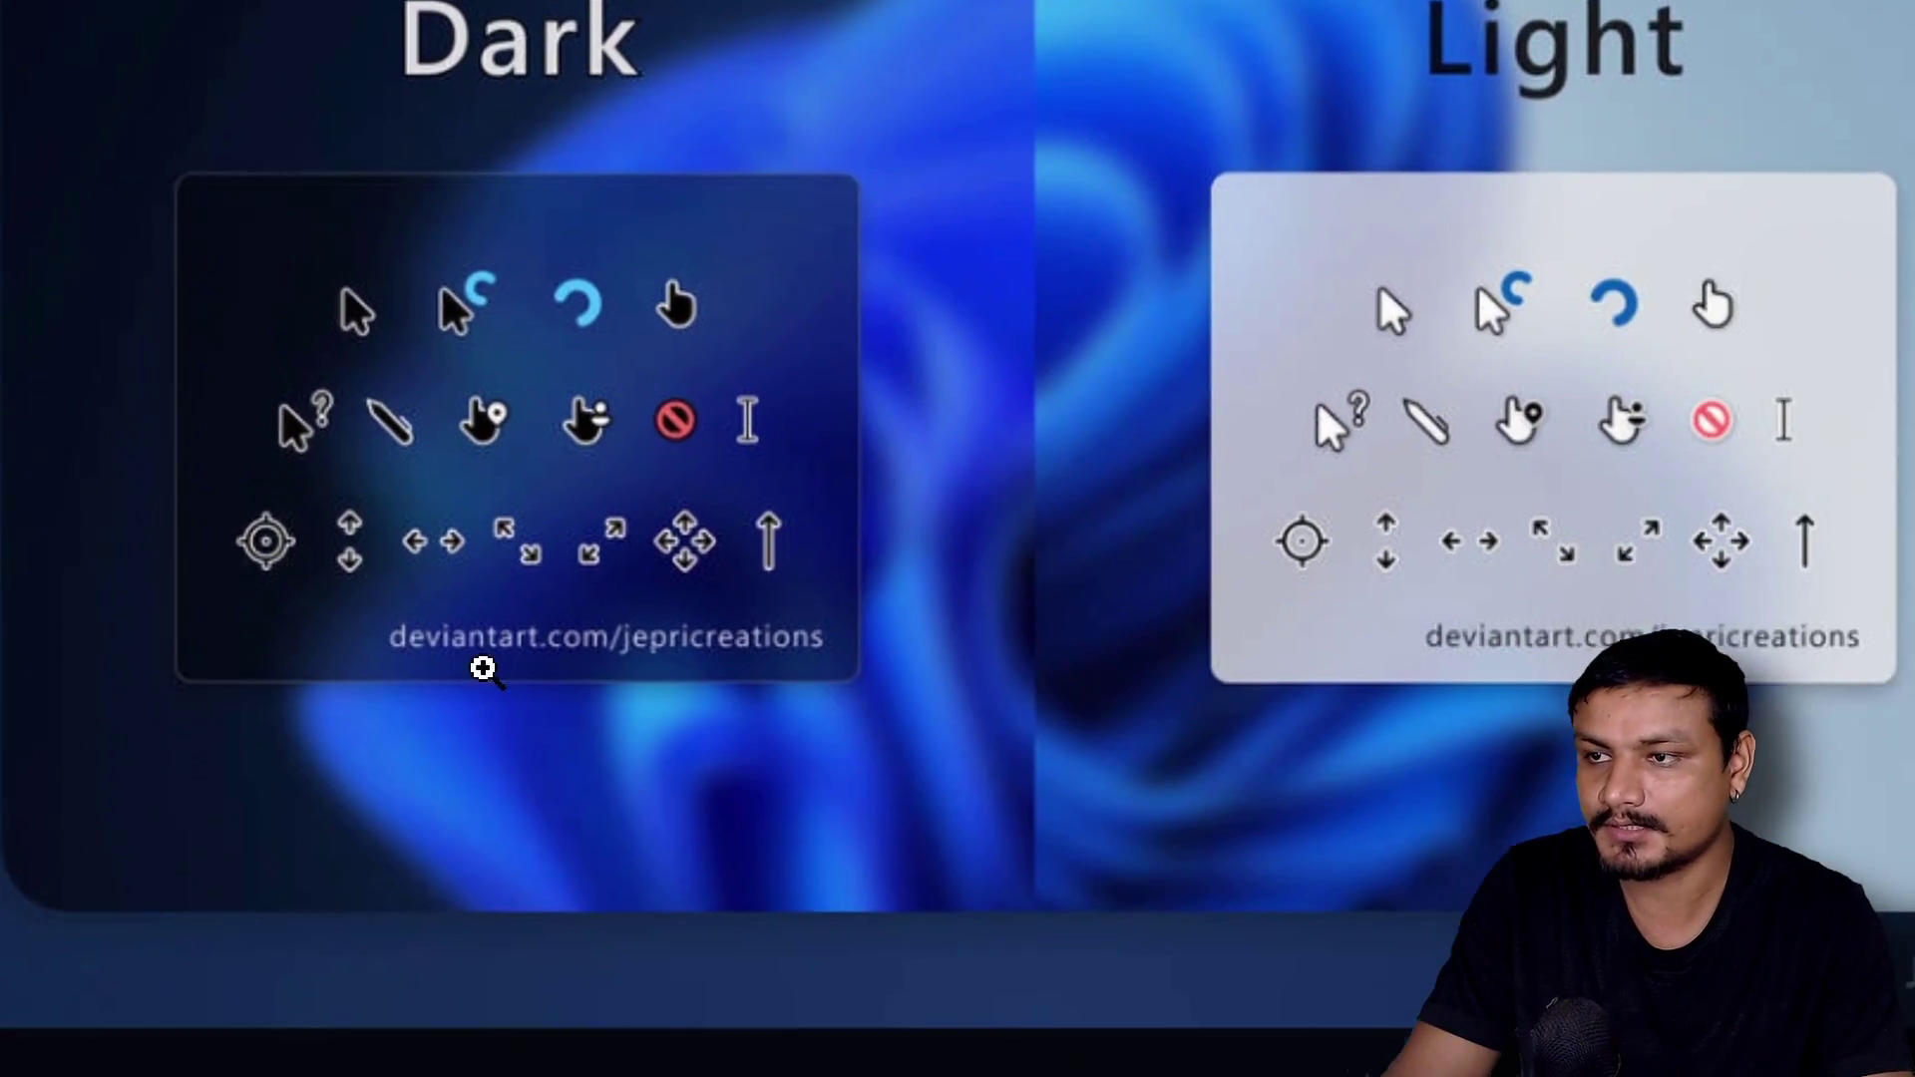
key("ctrl+Tab")
left_click(222, 23)
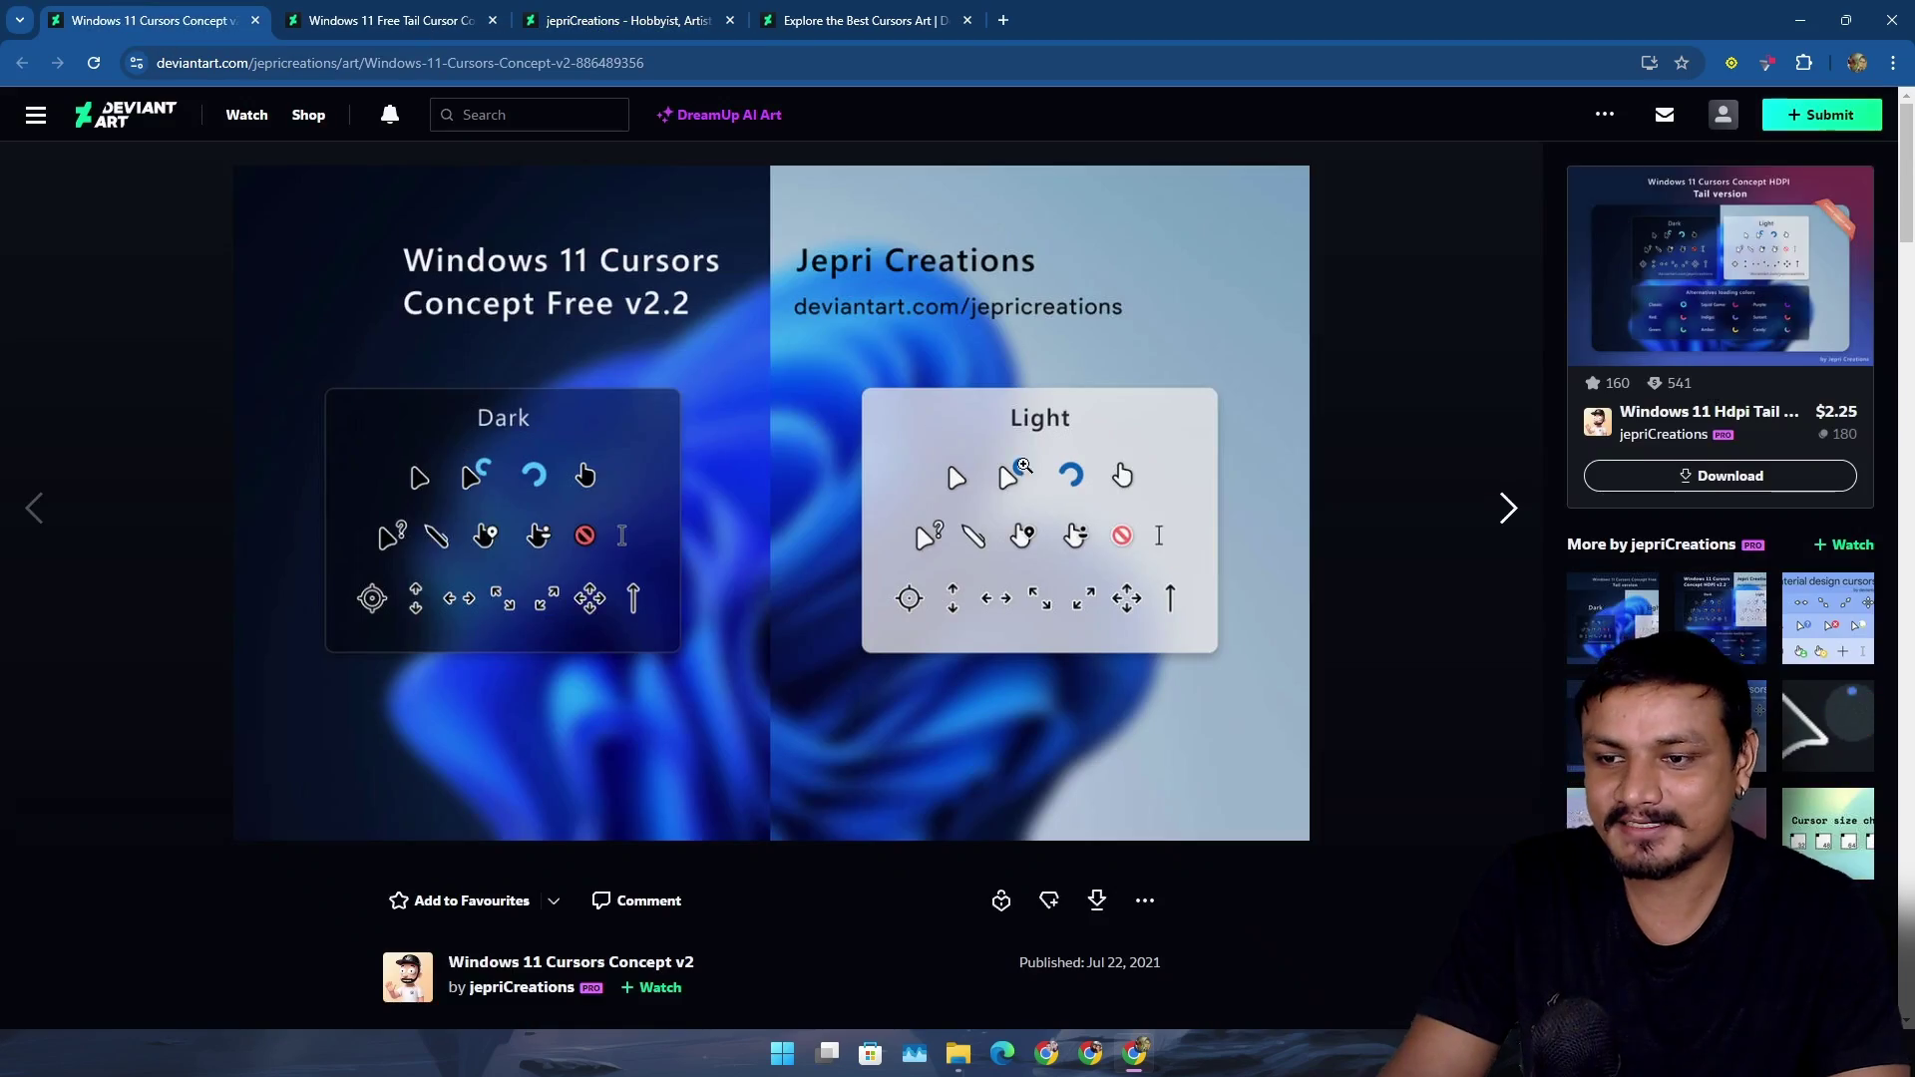
scroll(1303, 525, "down", 3)
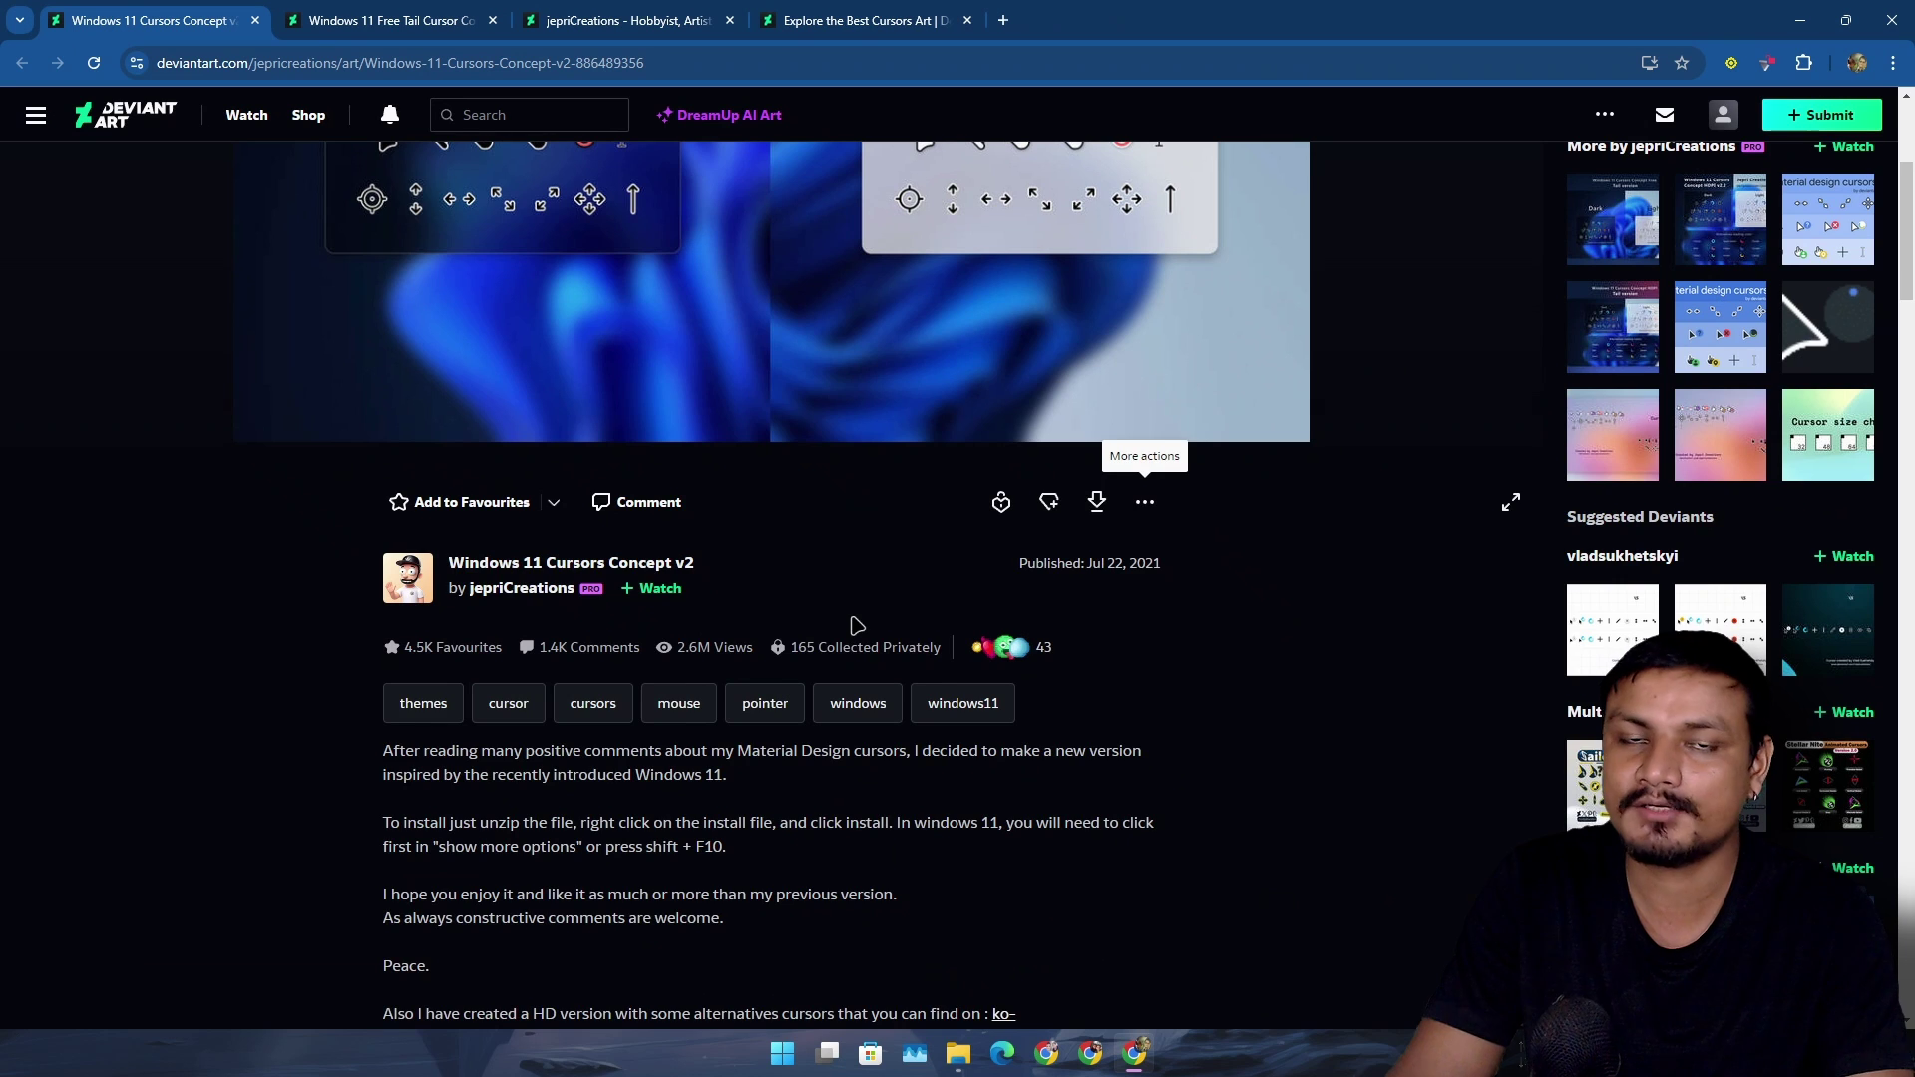
scroll(856, 626, "up", 3)
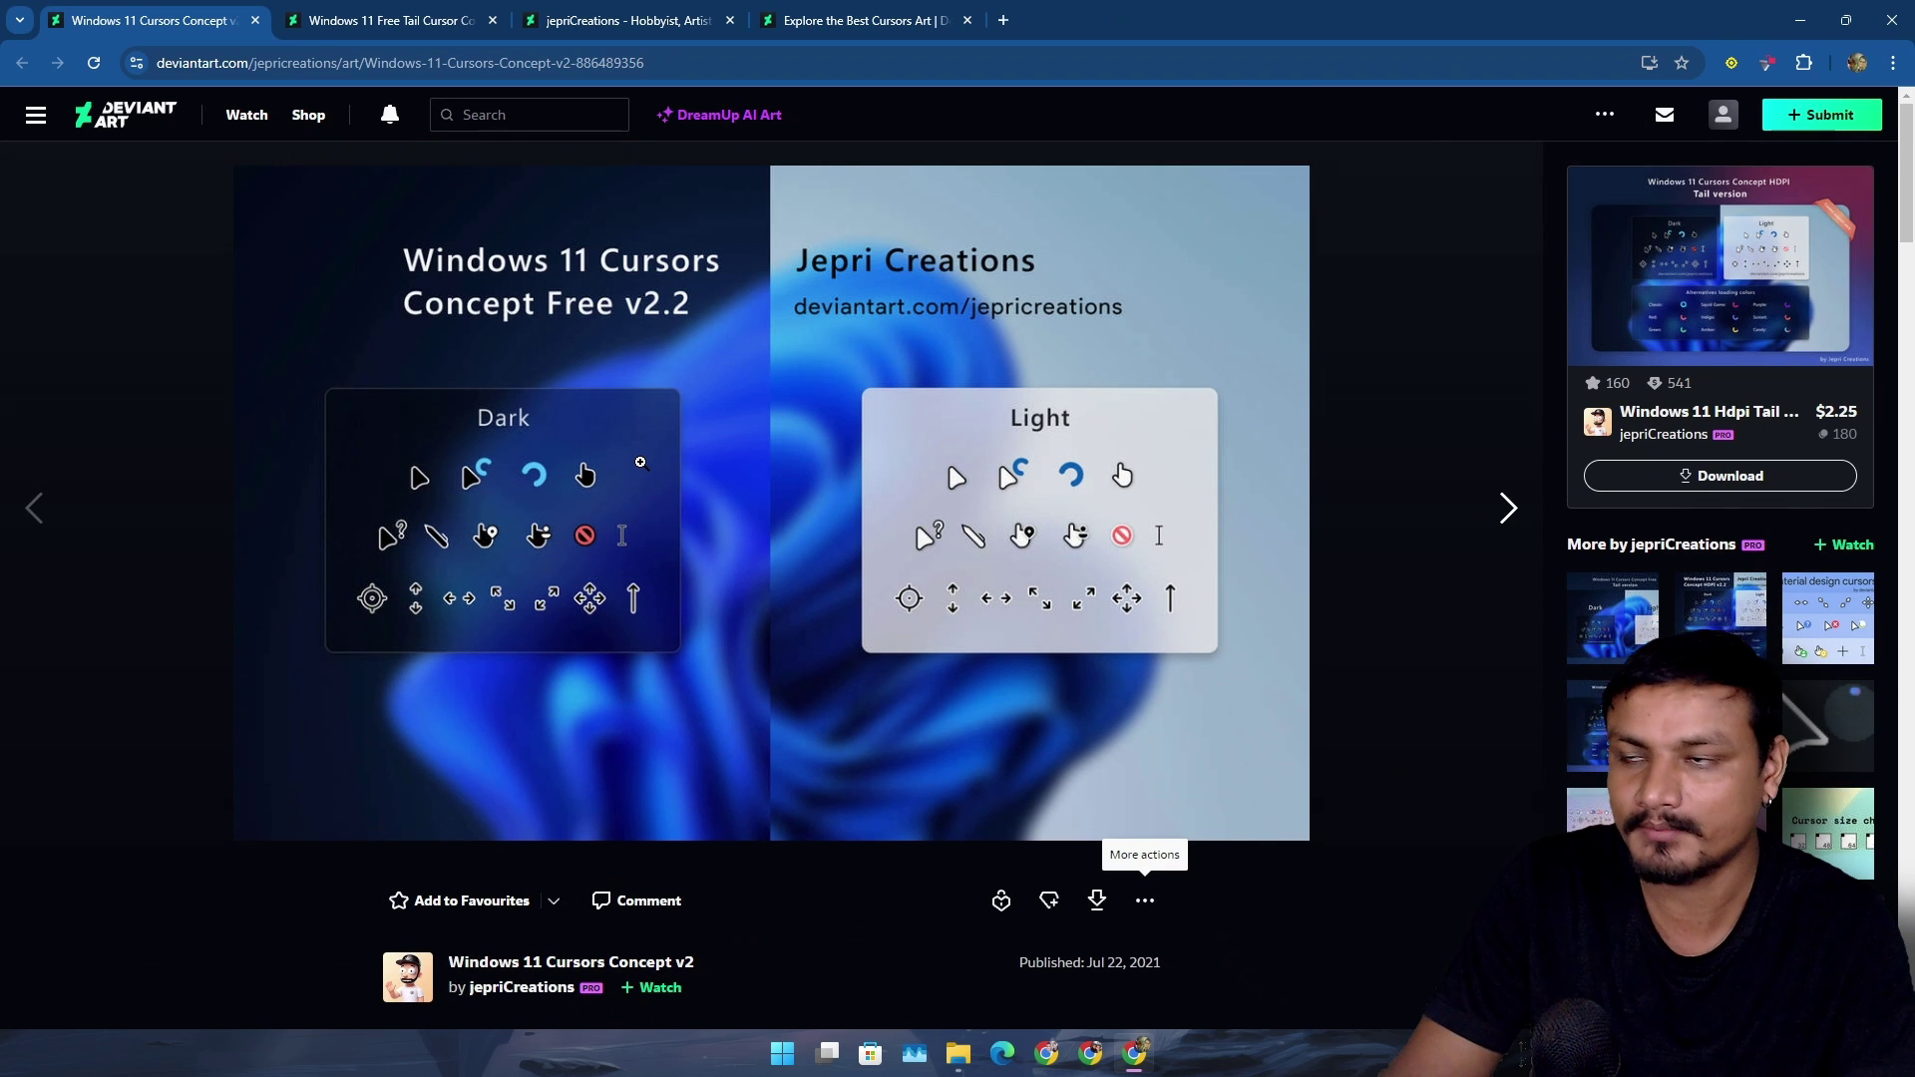
scroll(1087, 663, "down", 2)
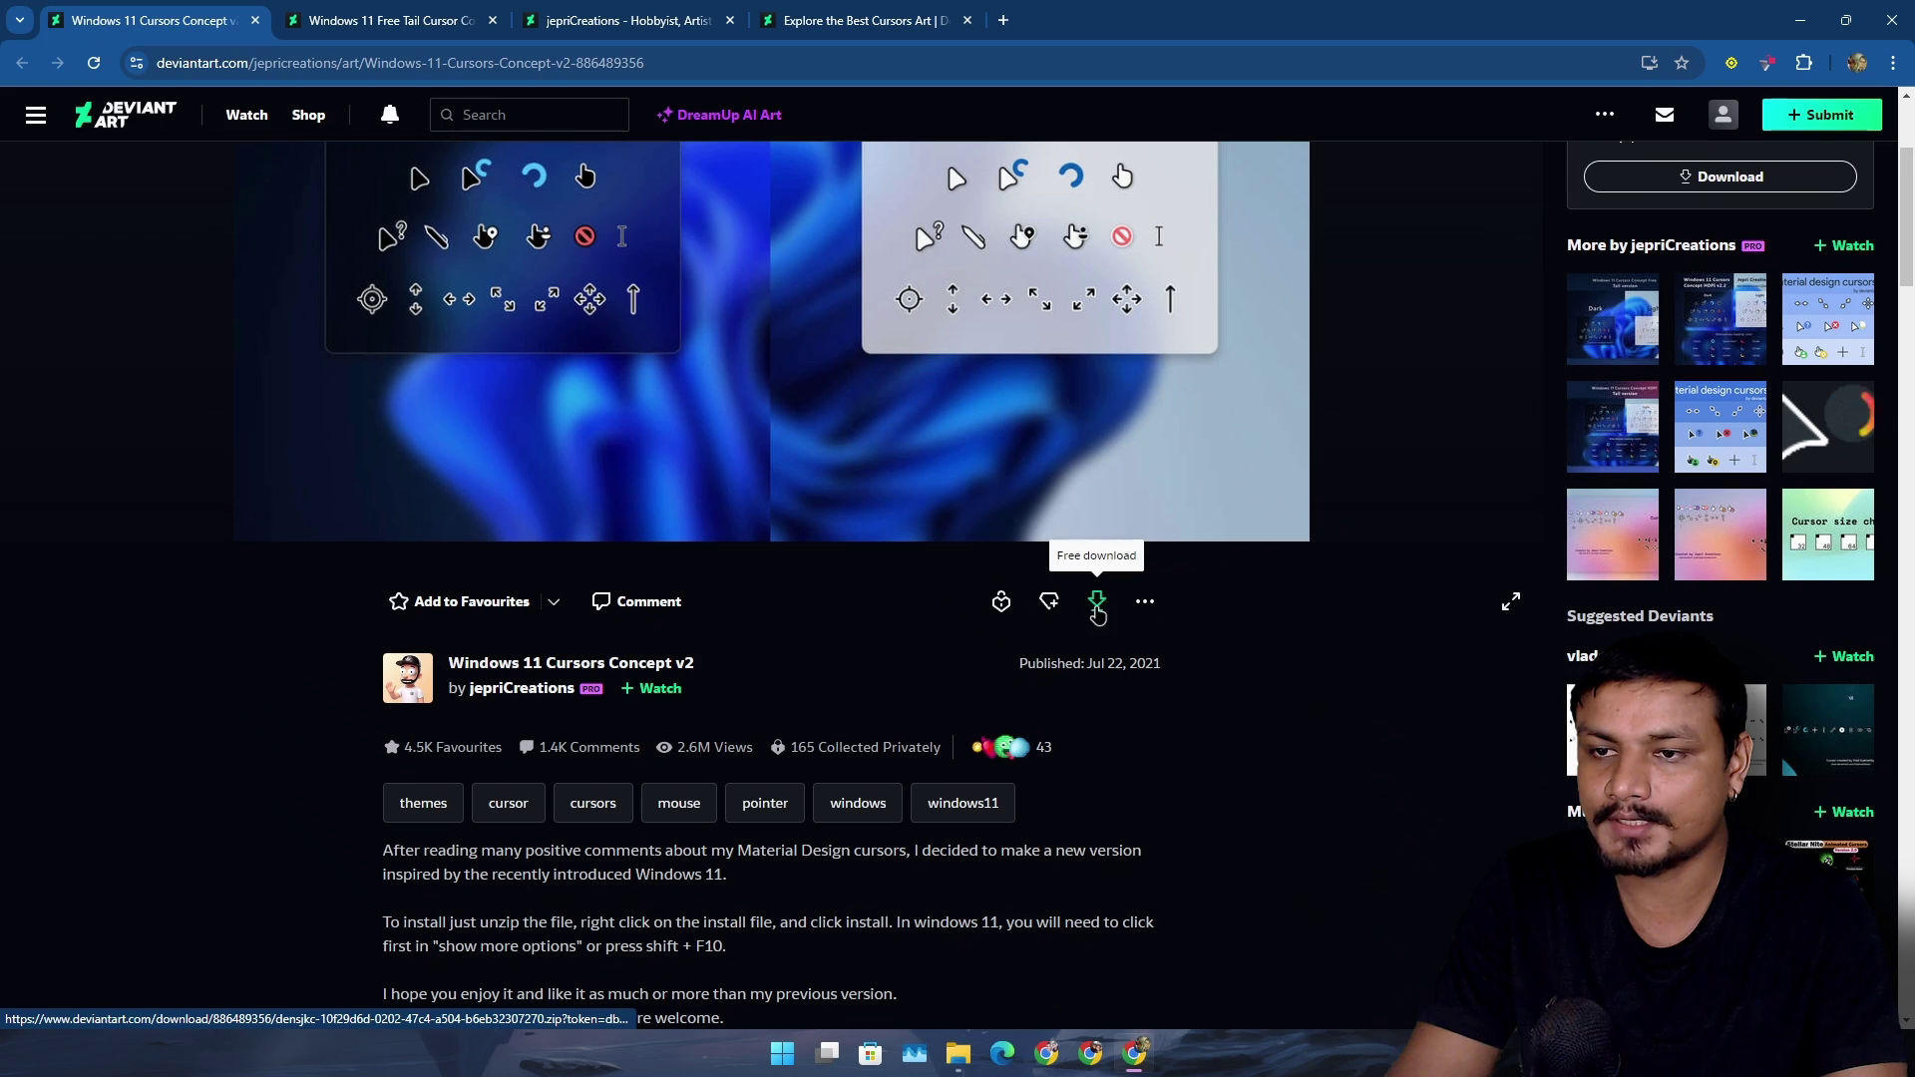
Download the free Cursors Concept v2 zip and bring up File Explorer.
left_click(1097, 602)
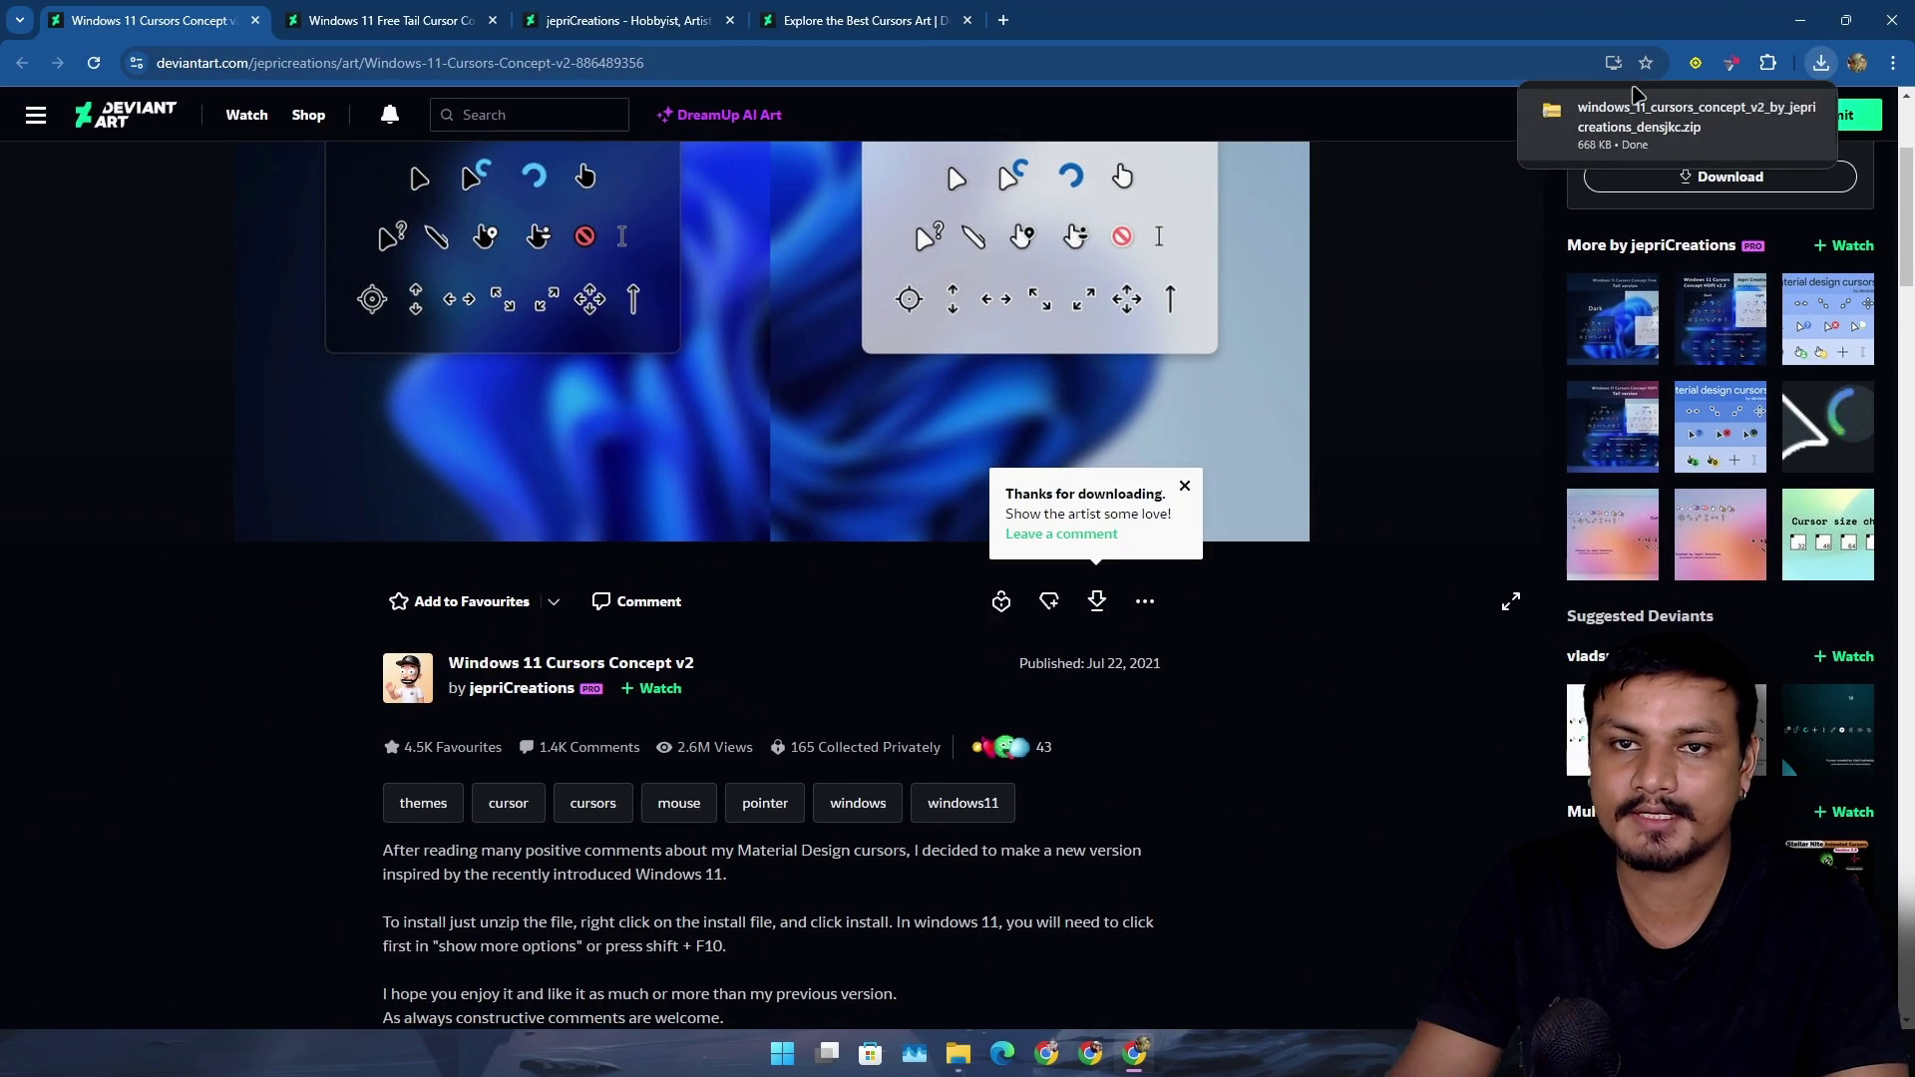
left_click(1799, 18)
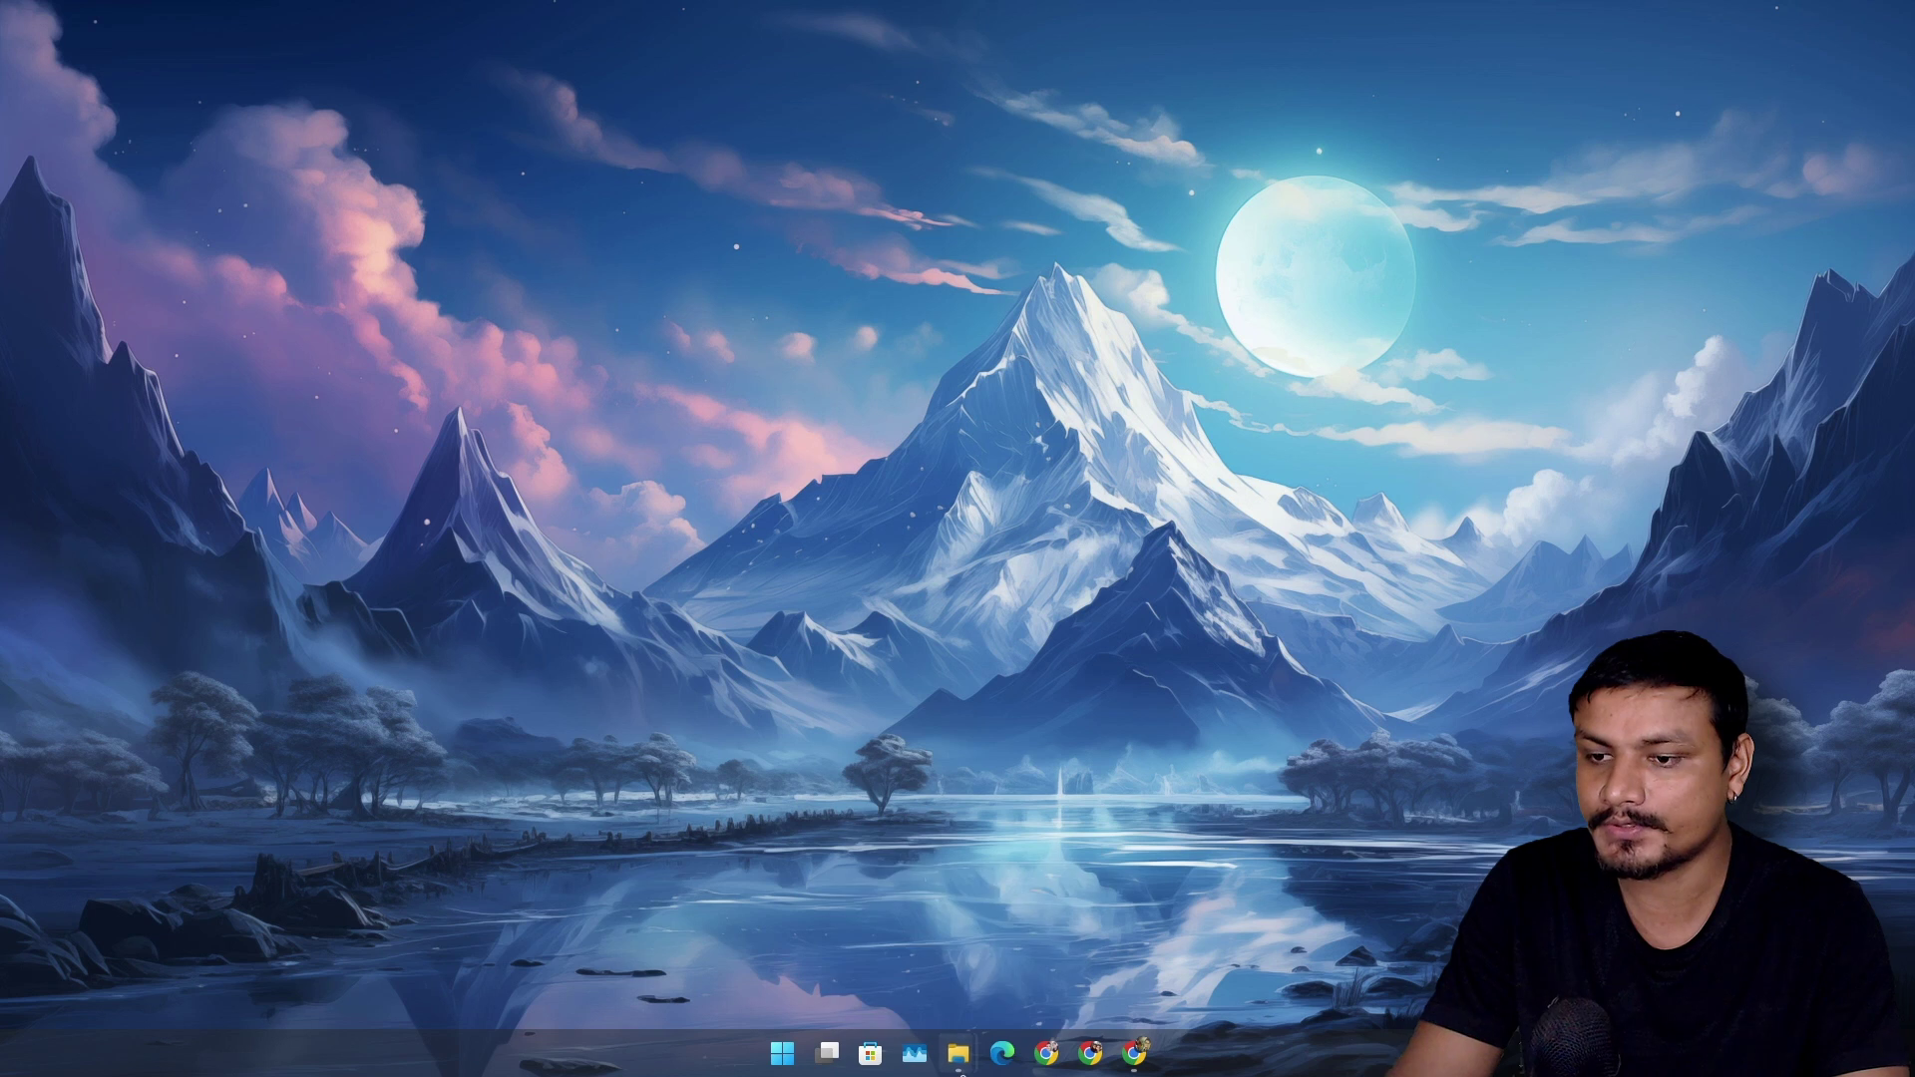
left_click(958, 1054)
Download the Free Tail Cursor Concept zip too and select it in Downloads.
left_click(887, 952)
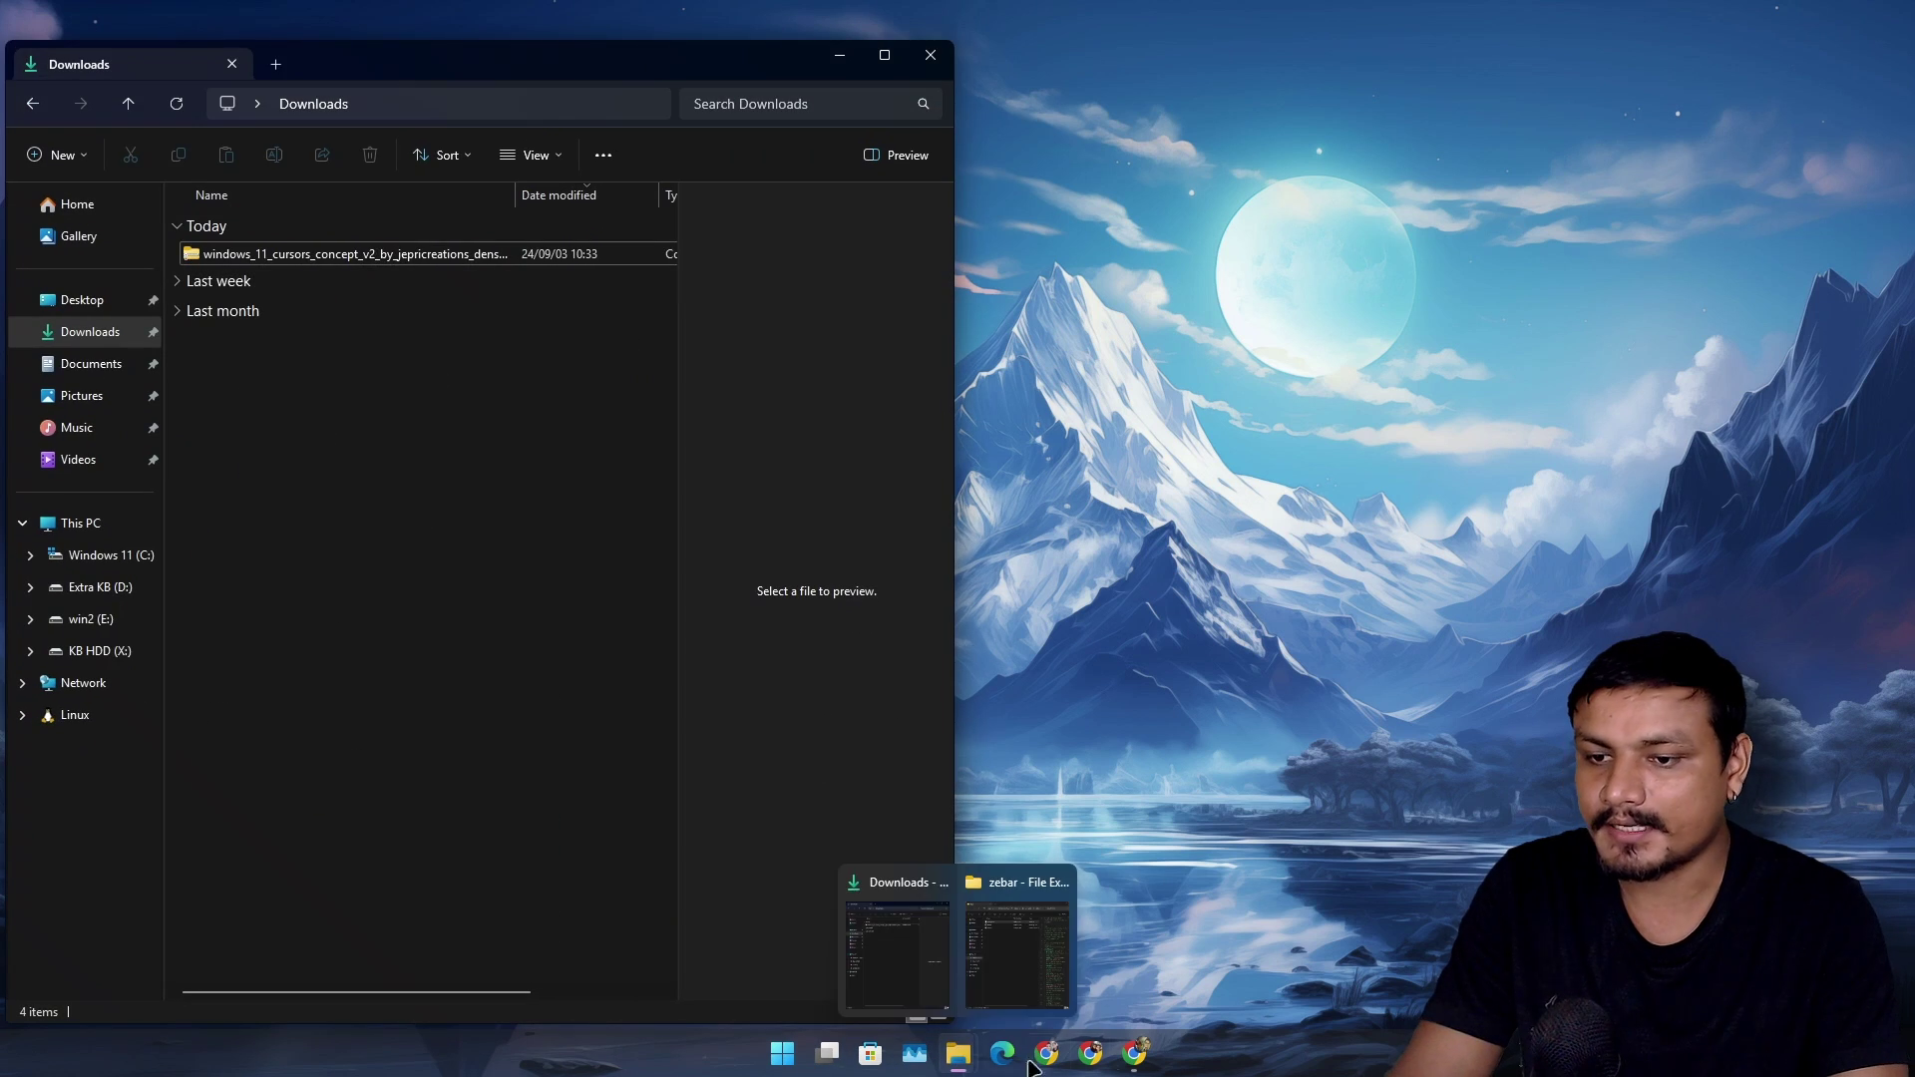
key("alt+Tab")
left_click(389, 22)
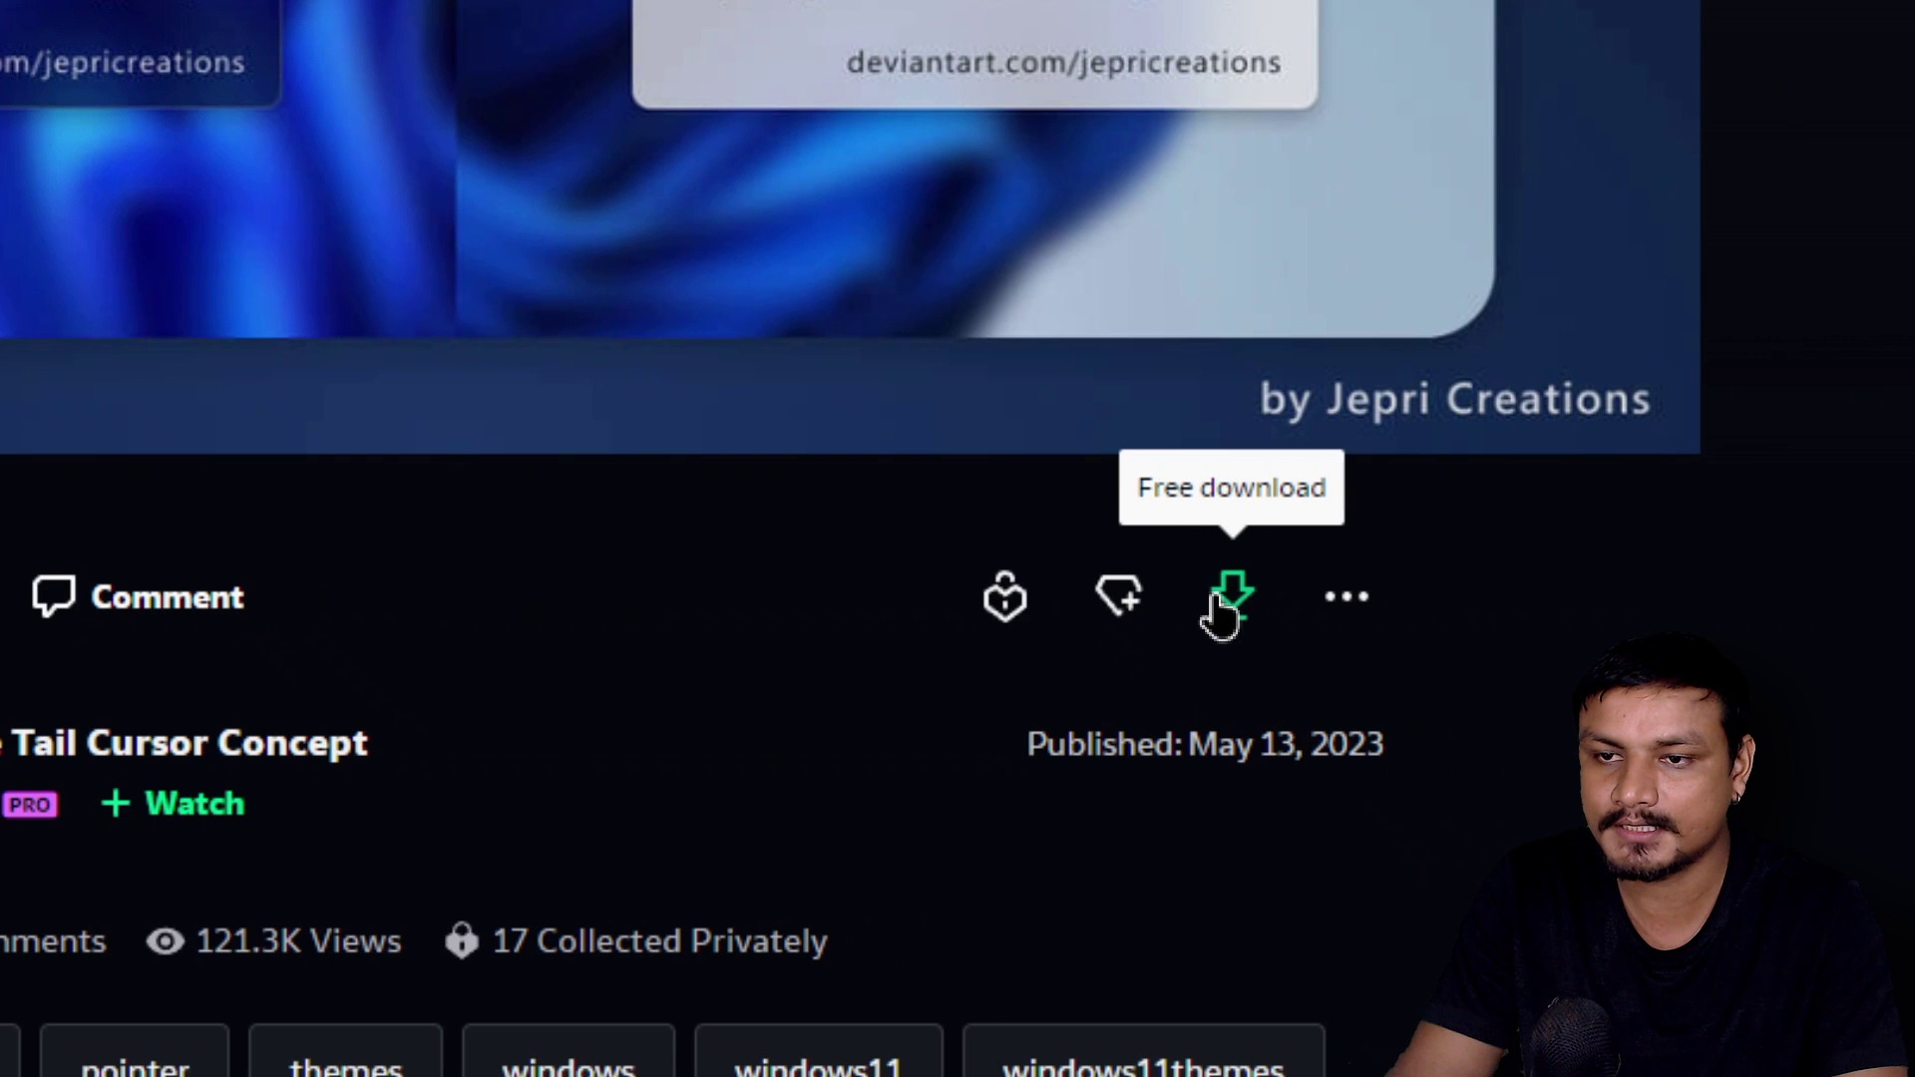
left_click(1224, 606)
left_click(886, 952)
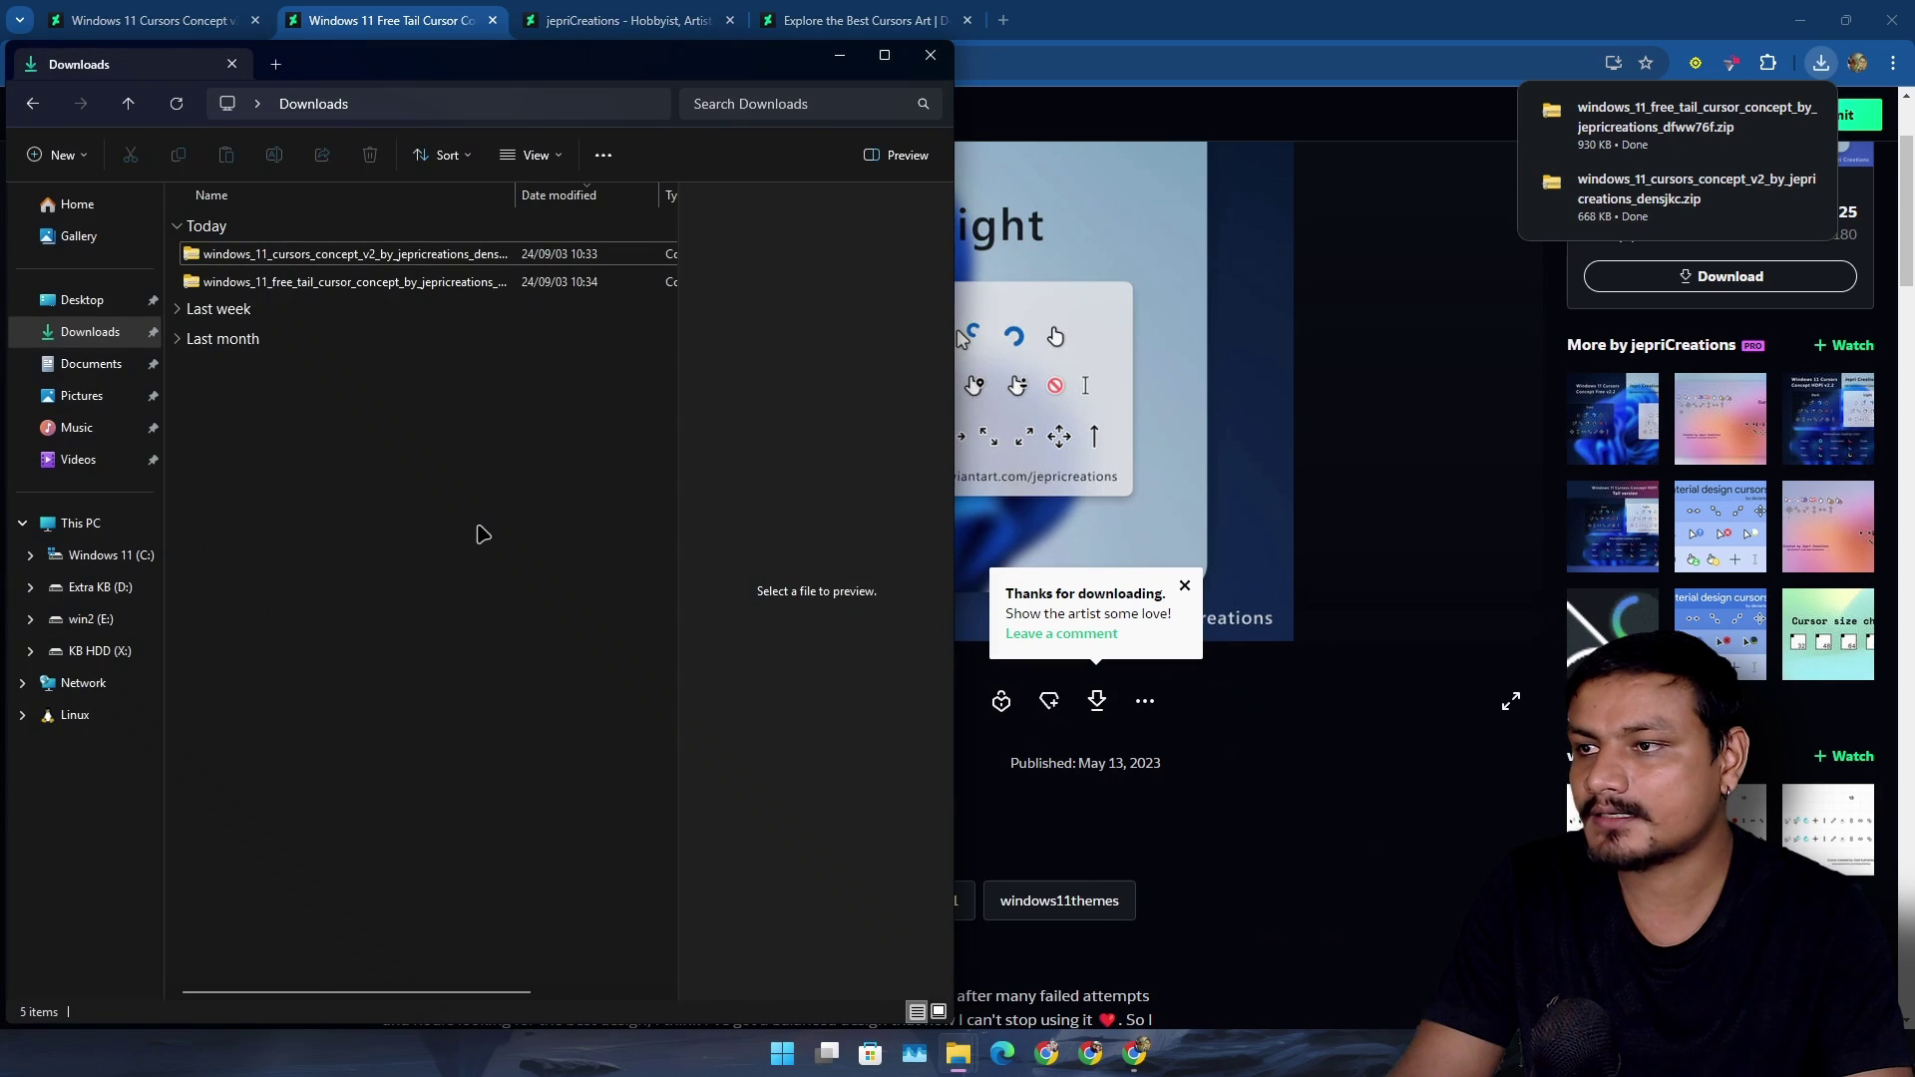
left_click(269, 282)
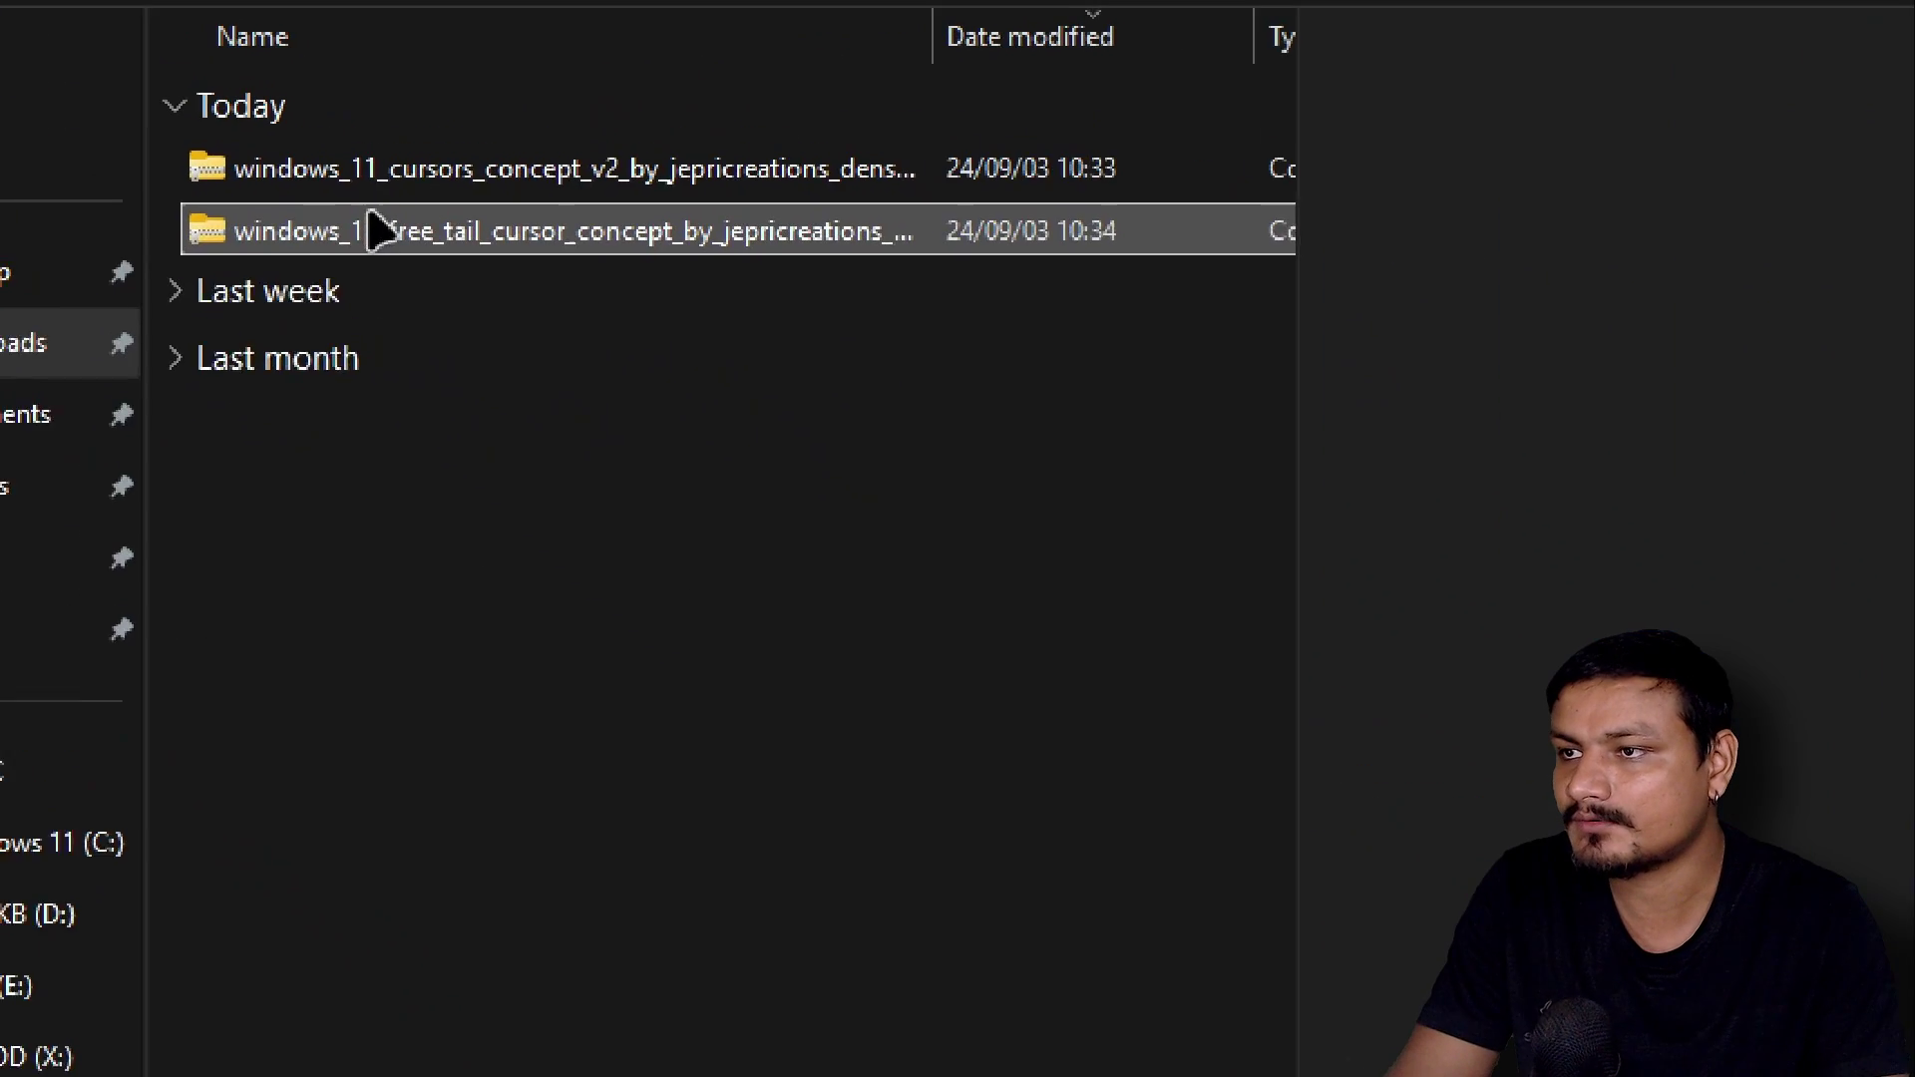
Extract the free tail cursor zip and open its dark cursor folder.
right_click(464, 309)
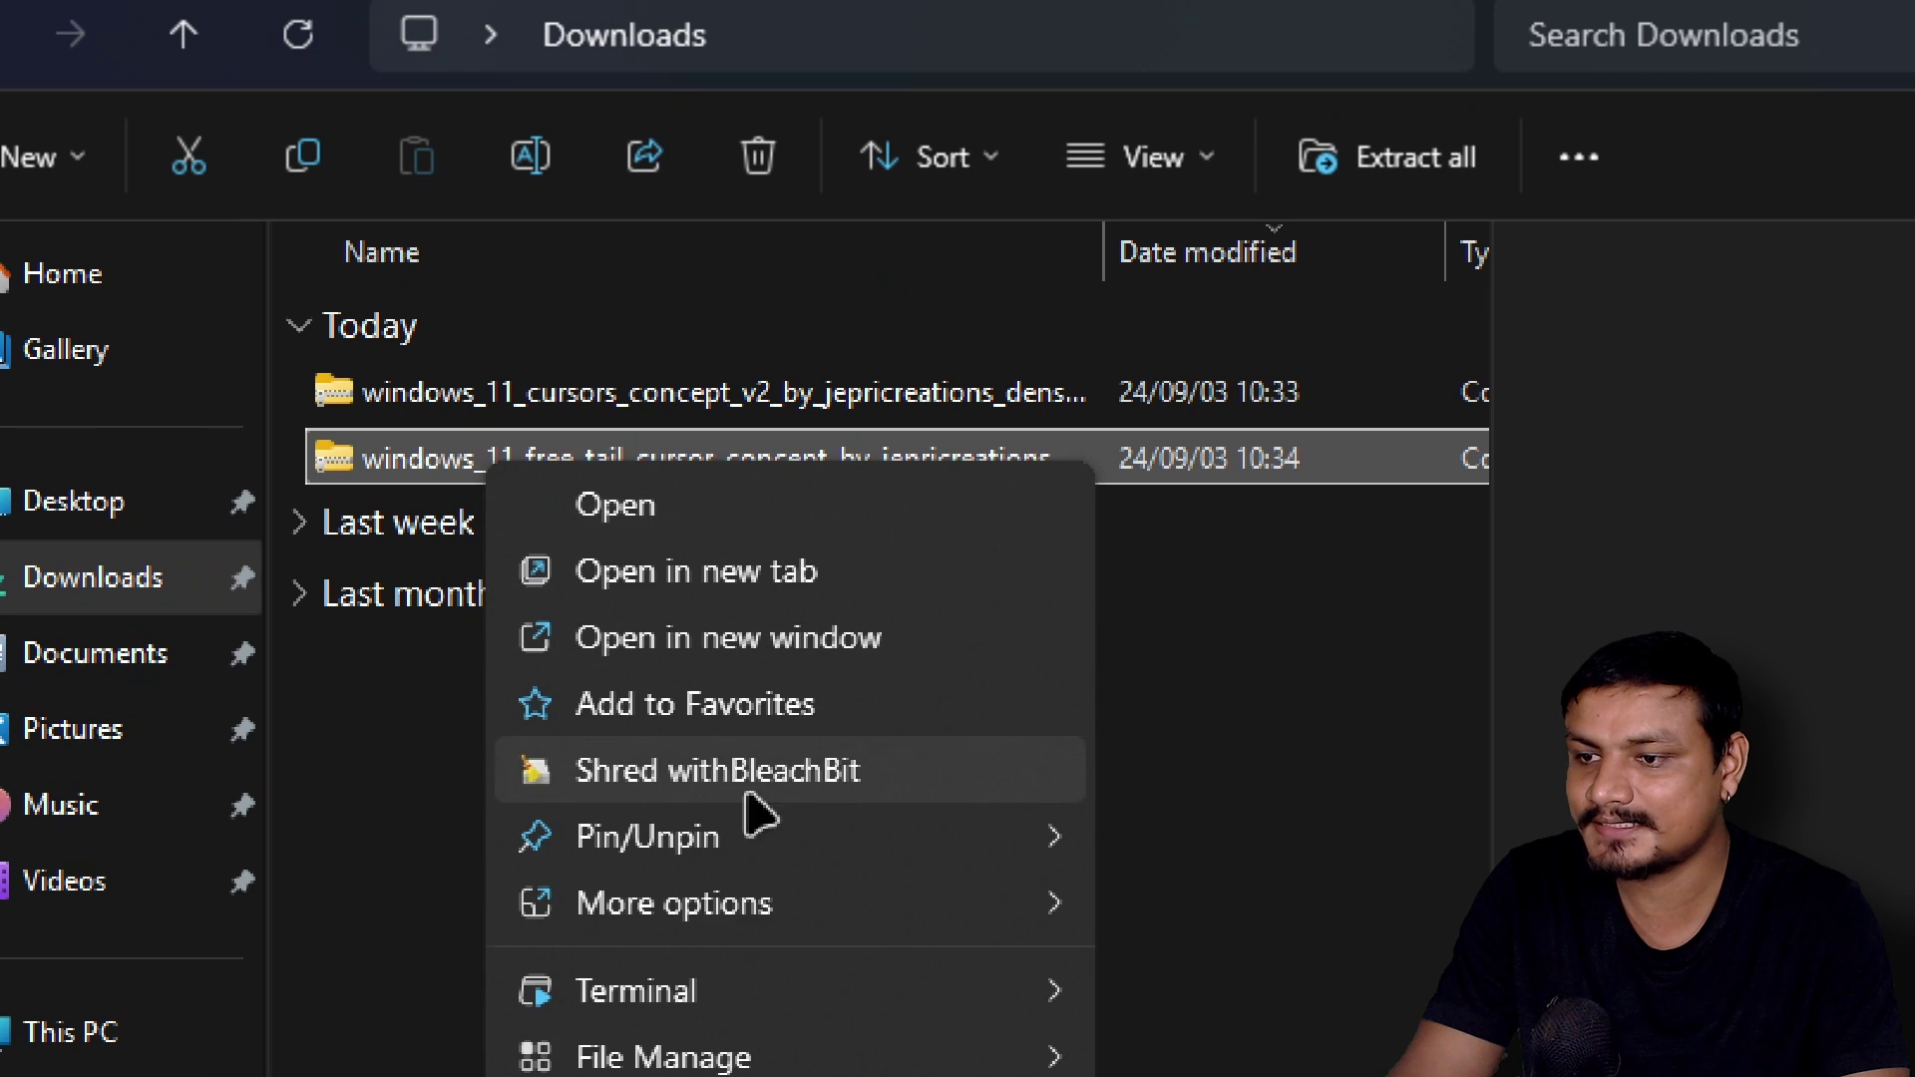
left_click(906, 771)
double_click(444, 416)
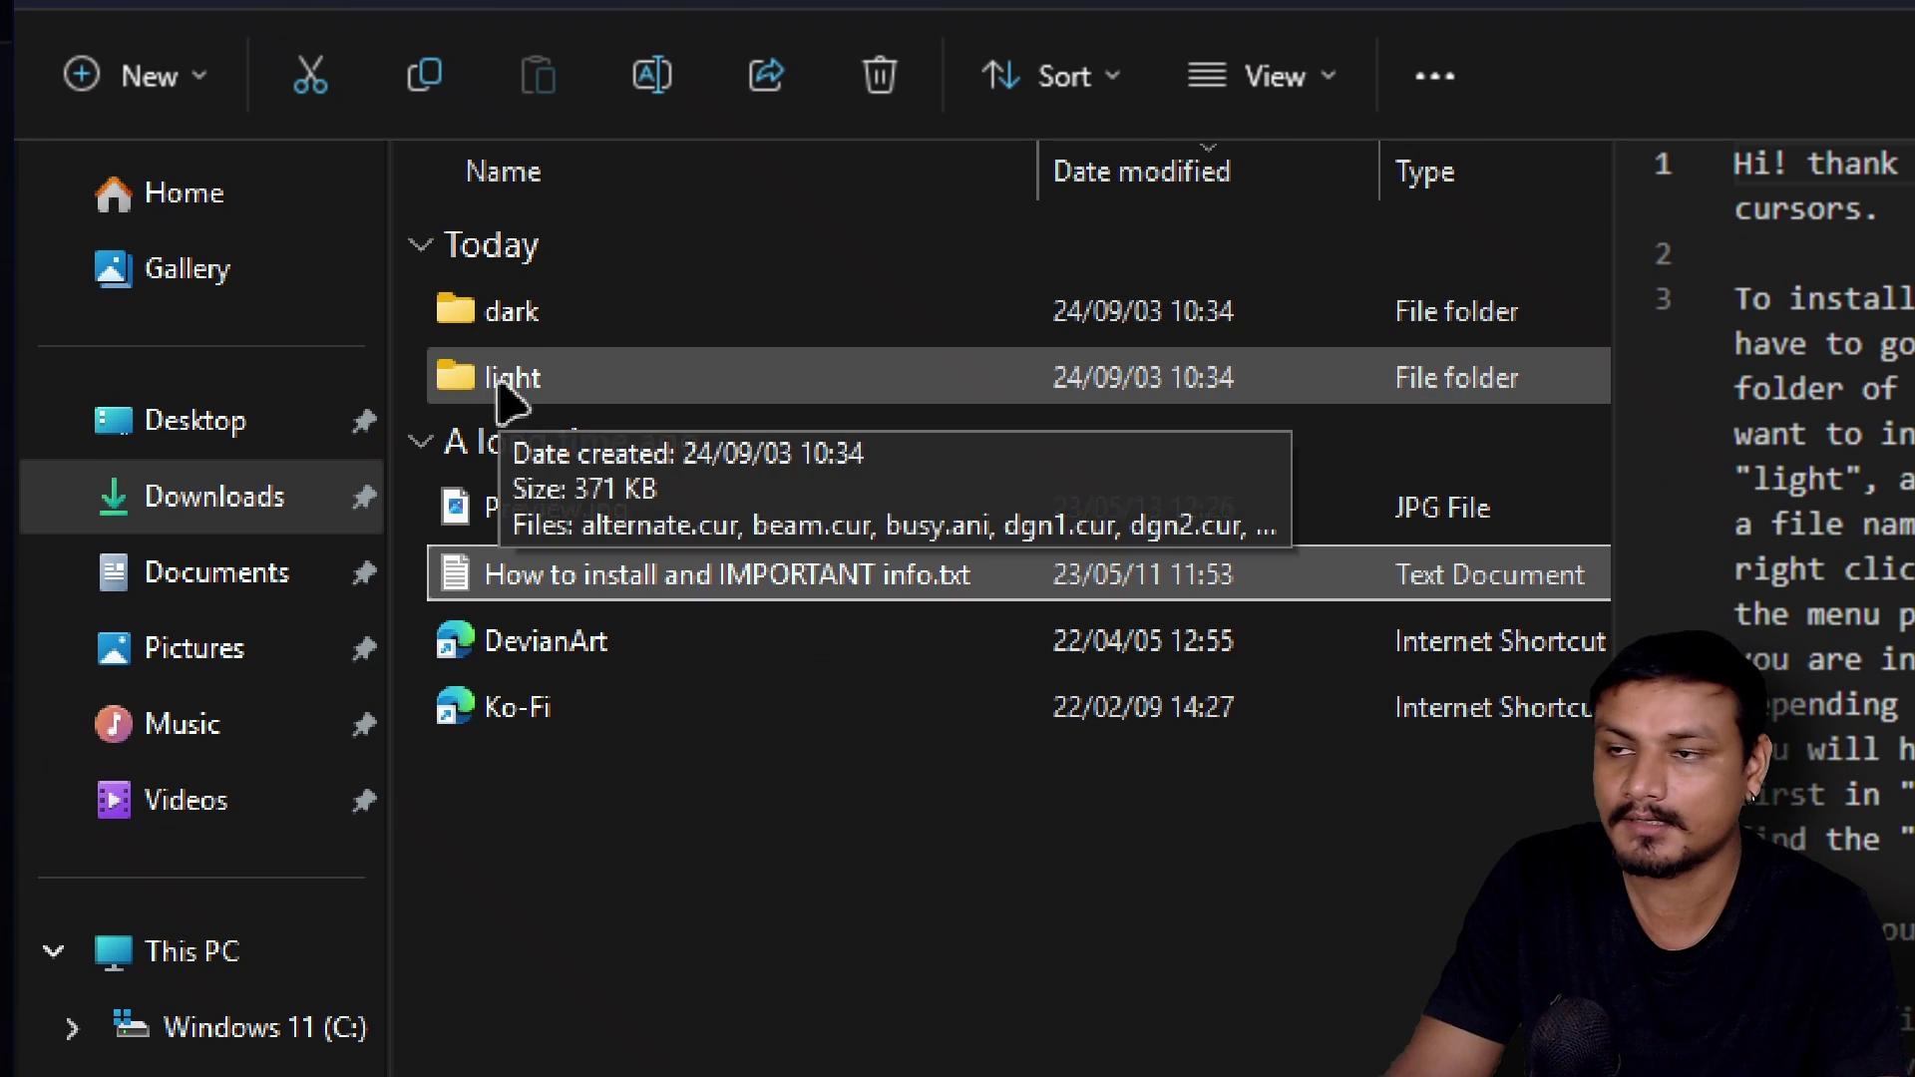
double_click(567, 320)
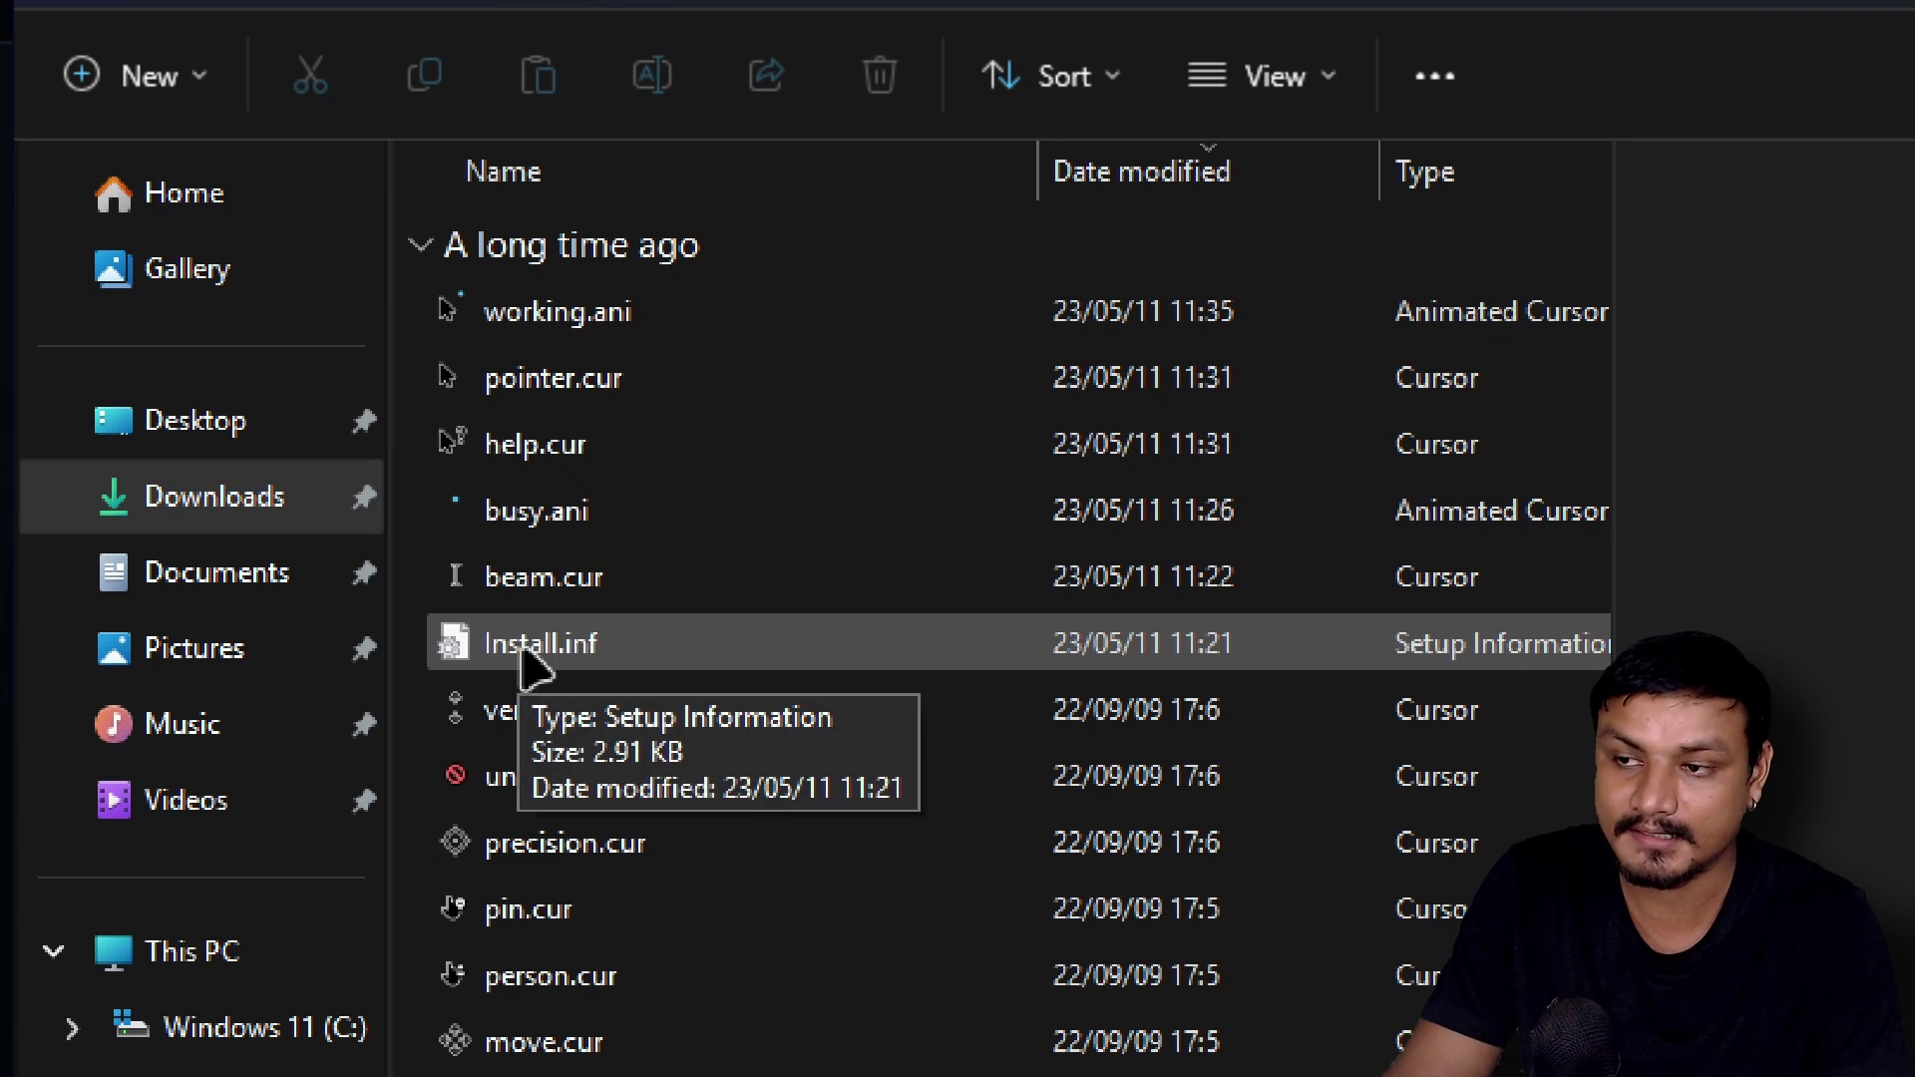
Install the dark set from Install.inf and dismiss the confirmation.
right_click(528, 659)
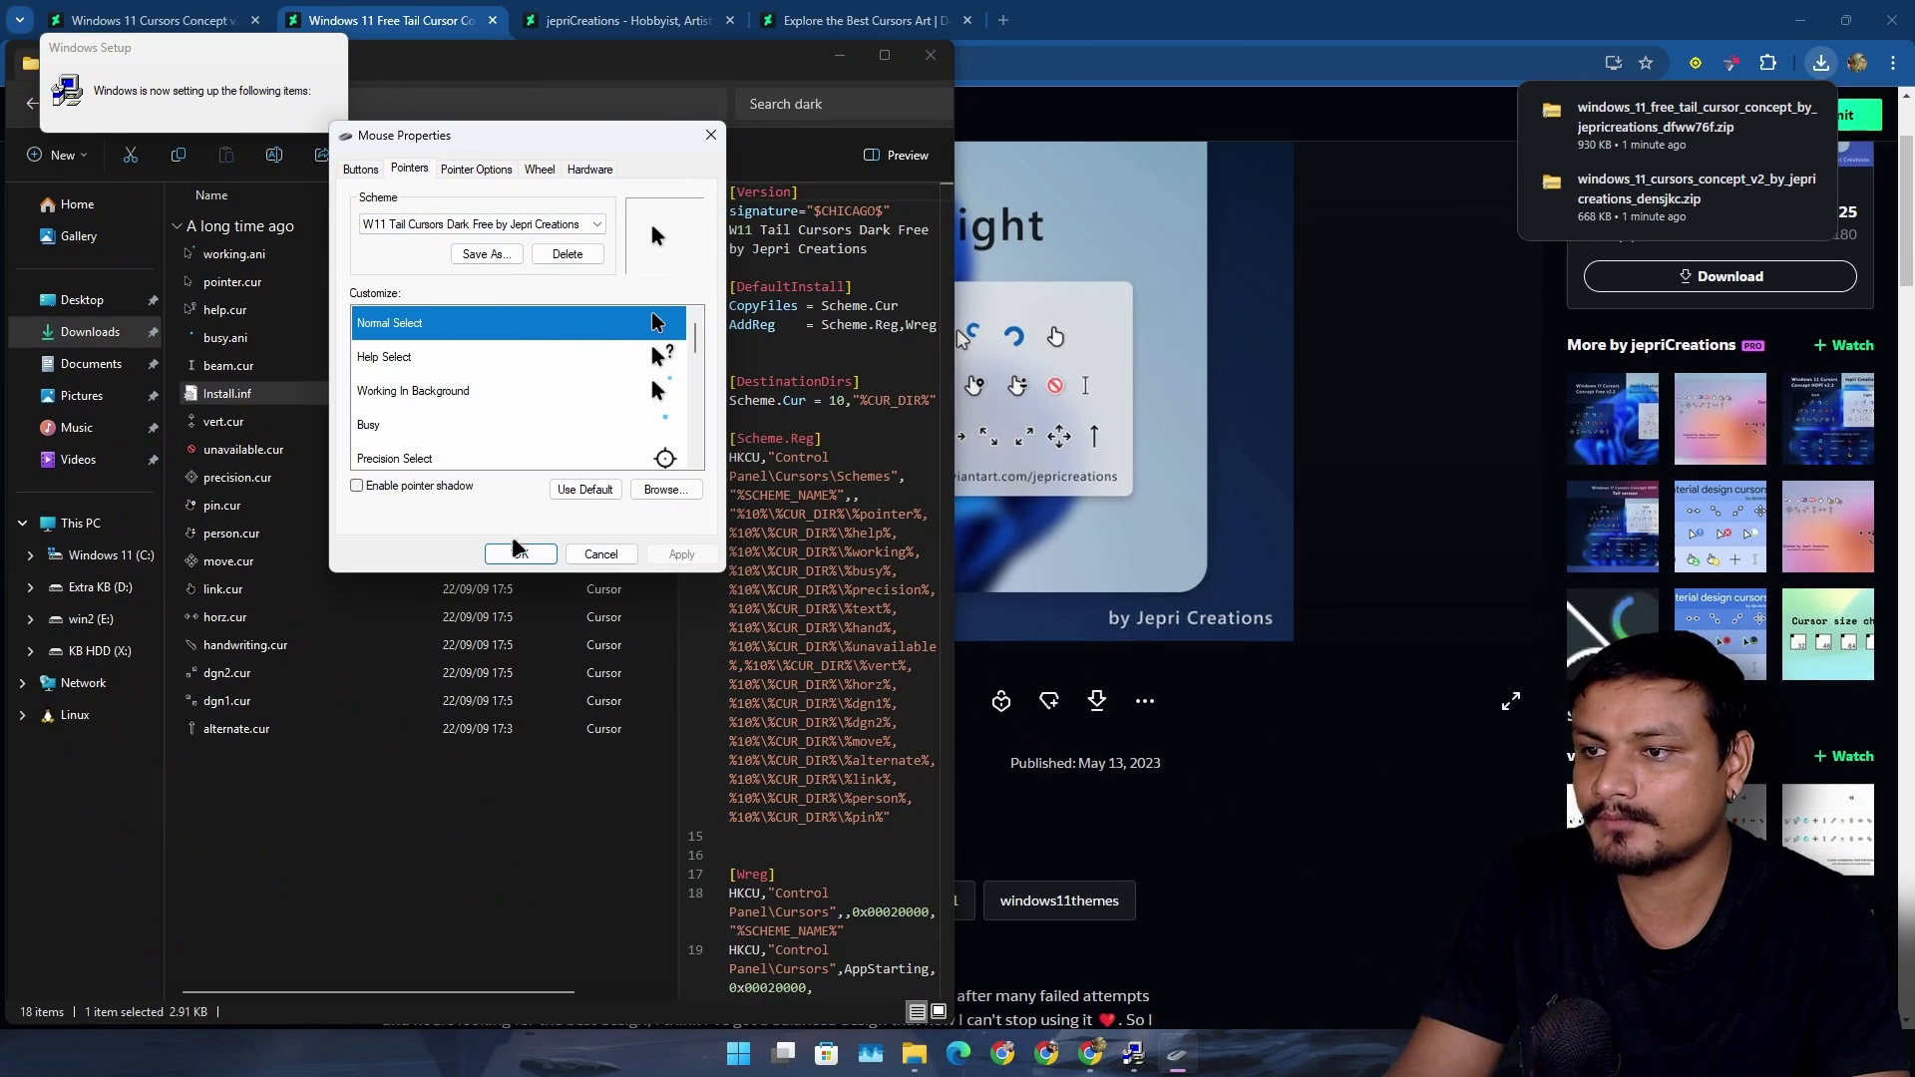
left_click(516, 550)
left_click(1054, 588)
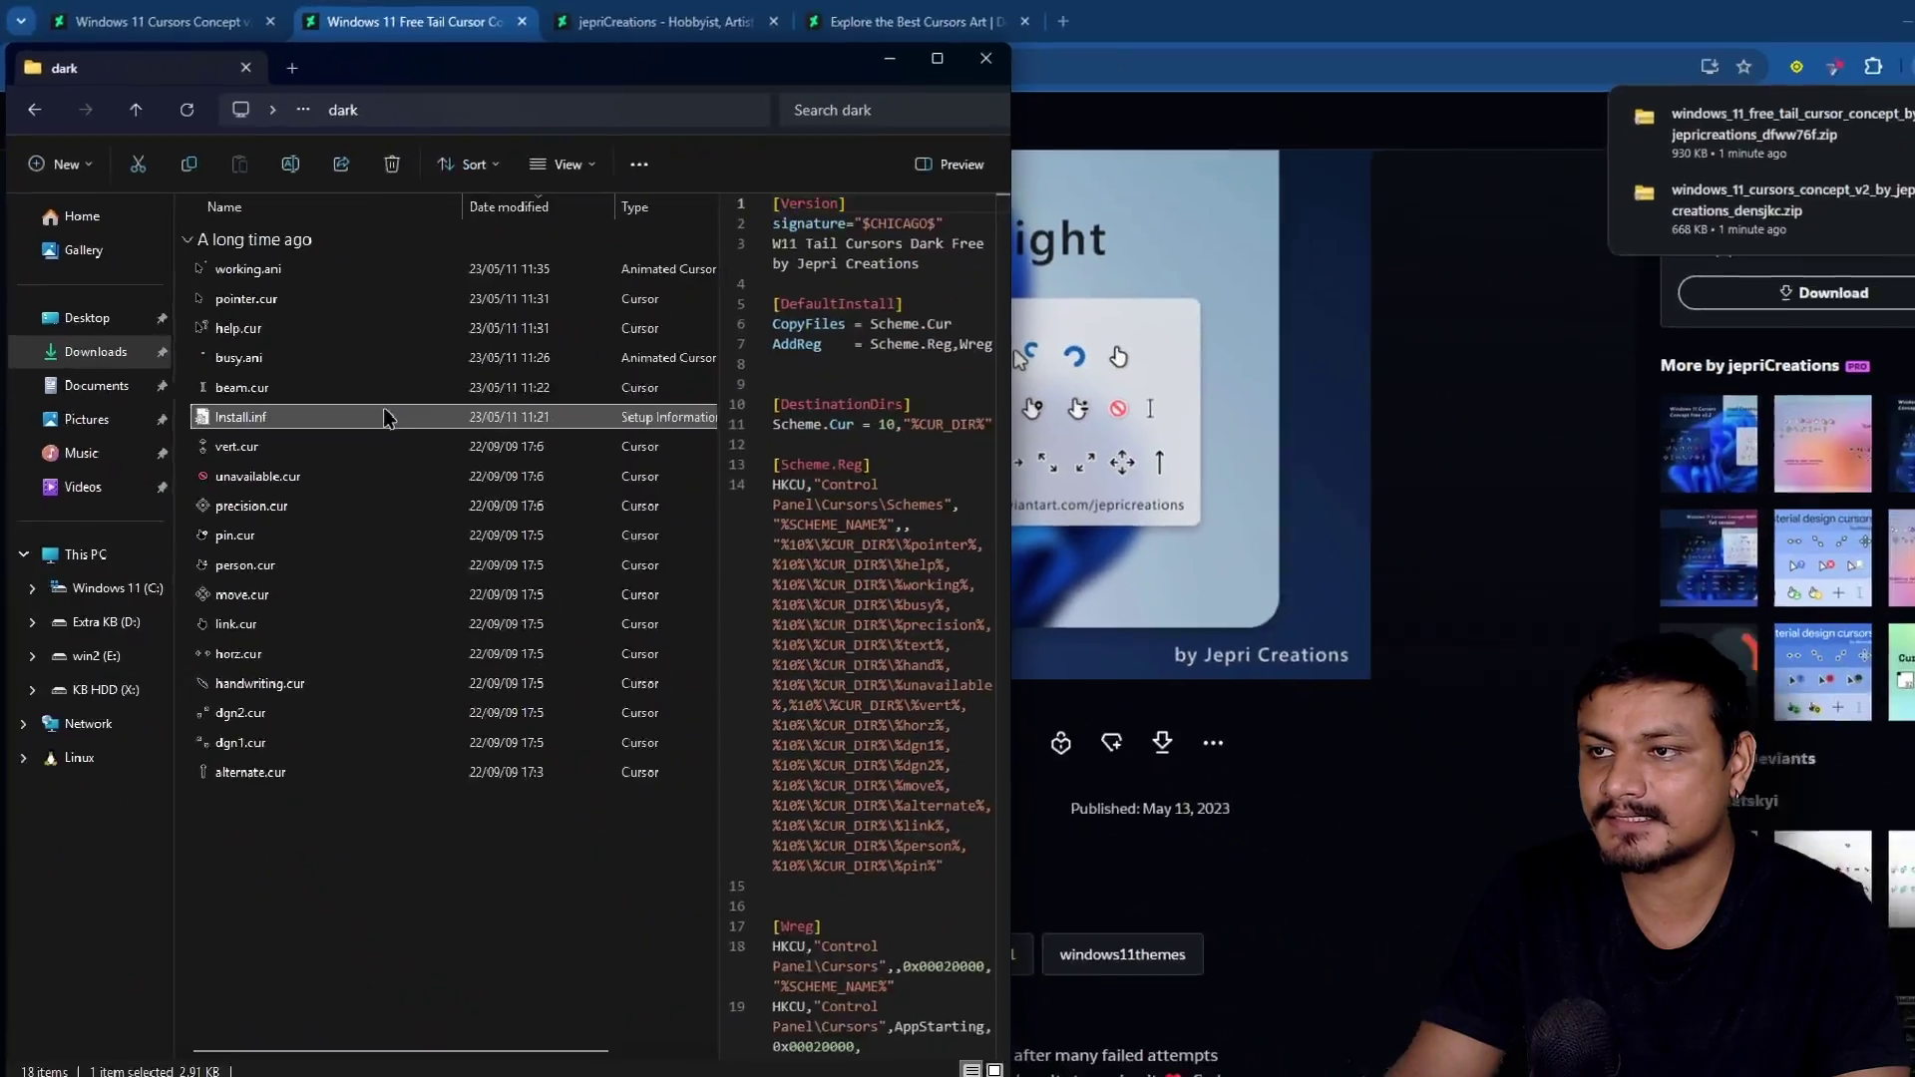
Open Mouse Properties from the quick launcher search and centre the window.
key("alt+space")
type("$mo")
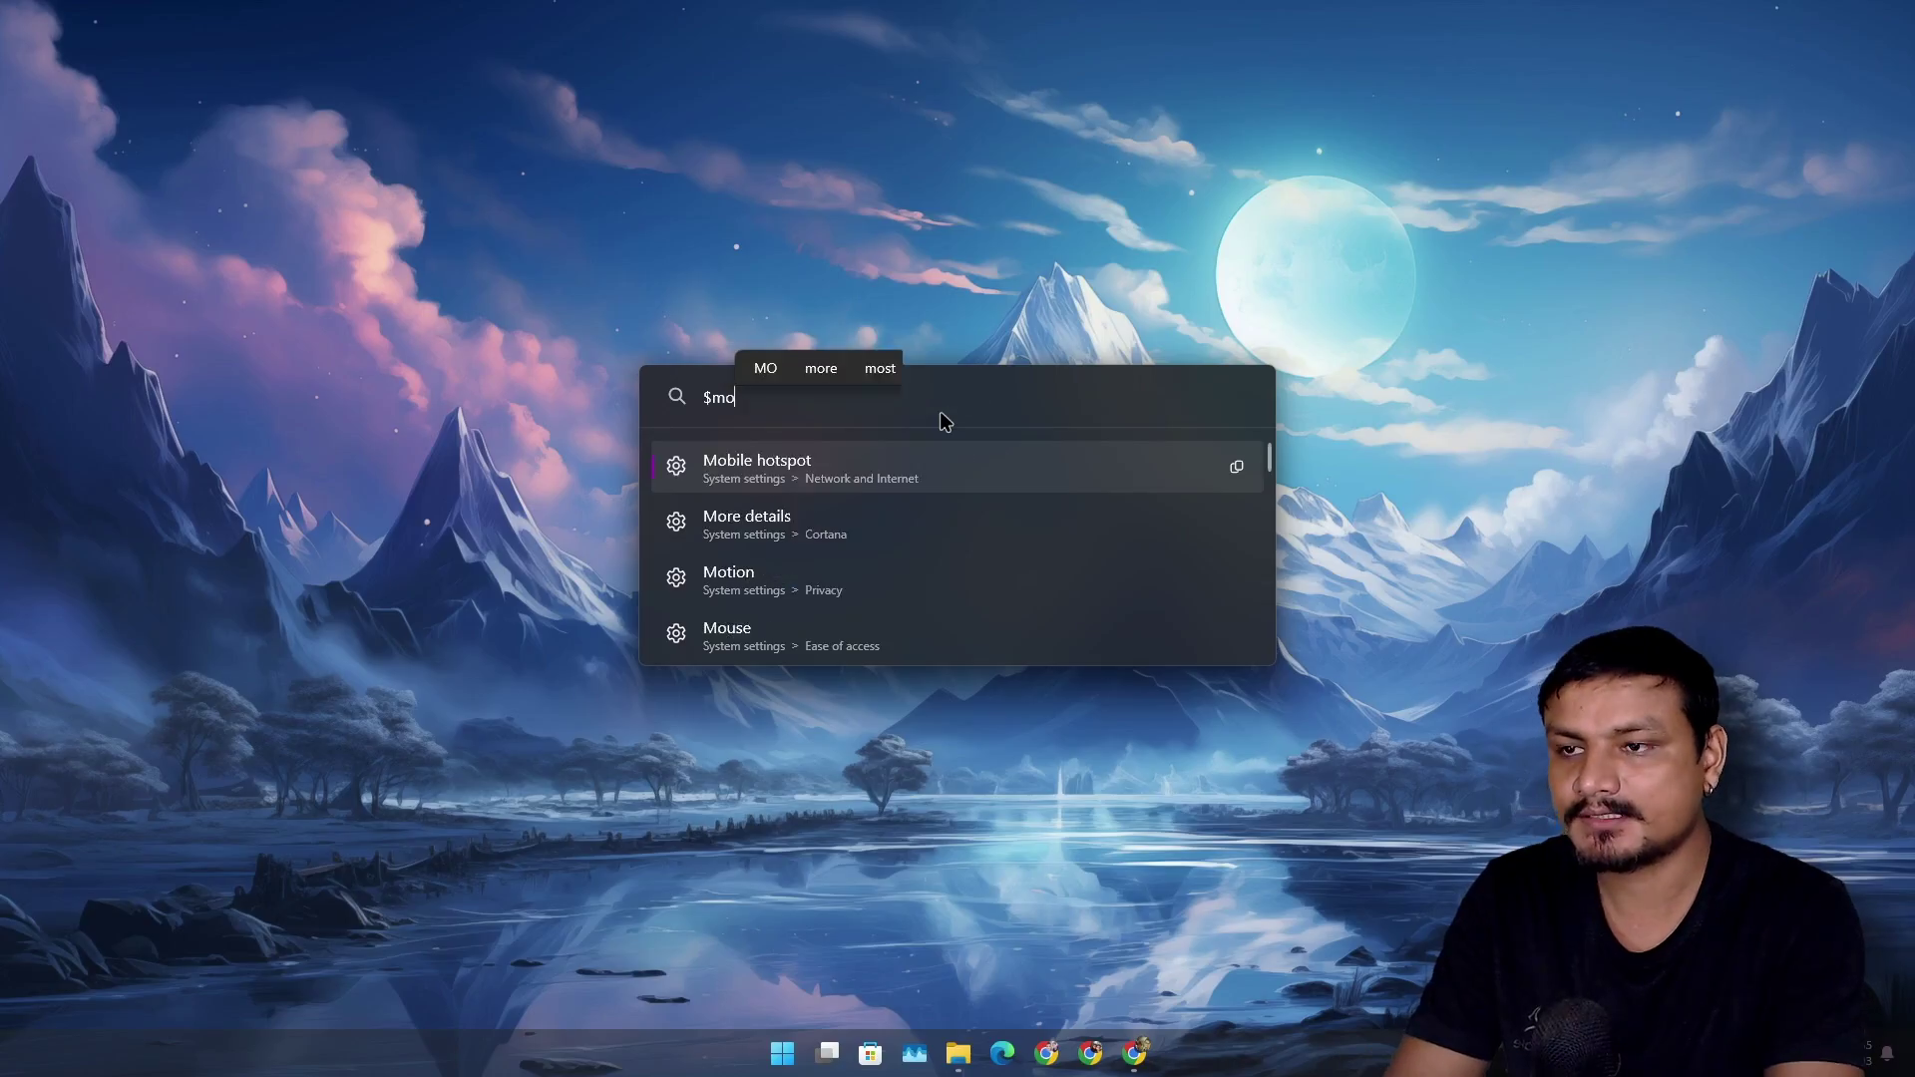
type("u")
key("Down")
key("Down")
key("Down")
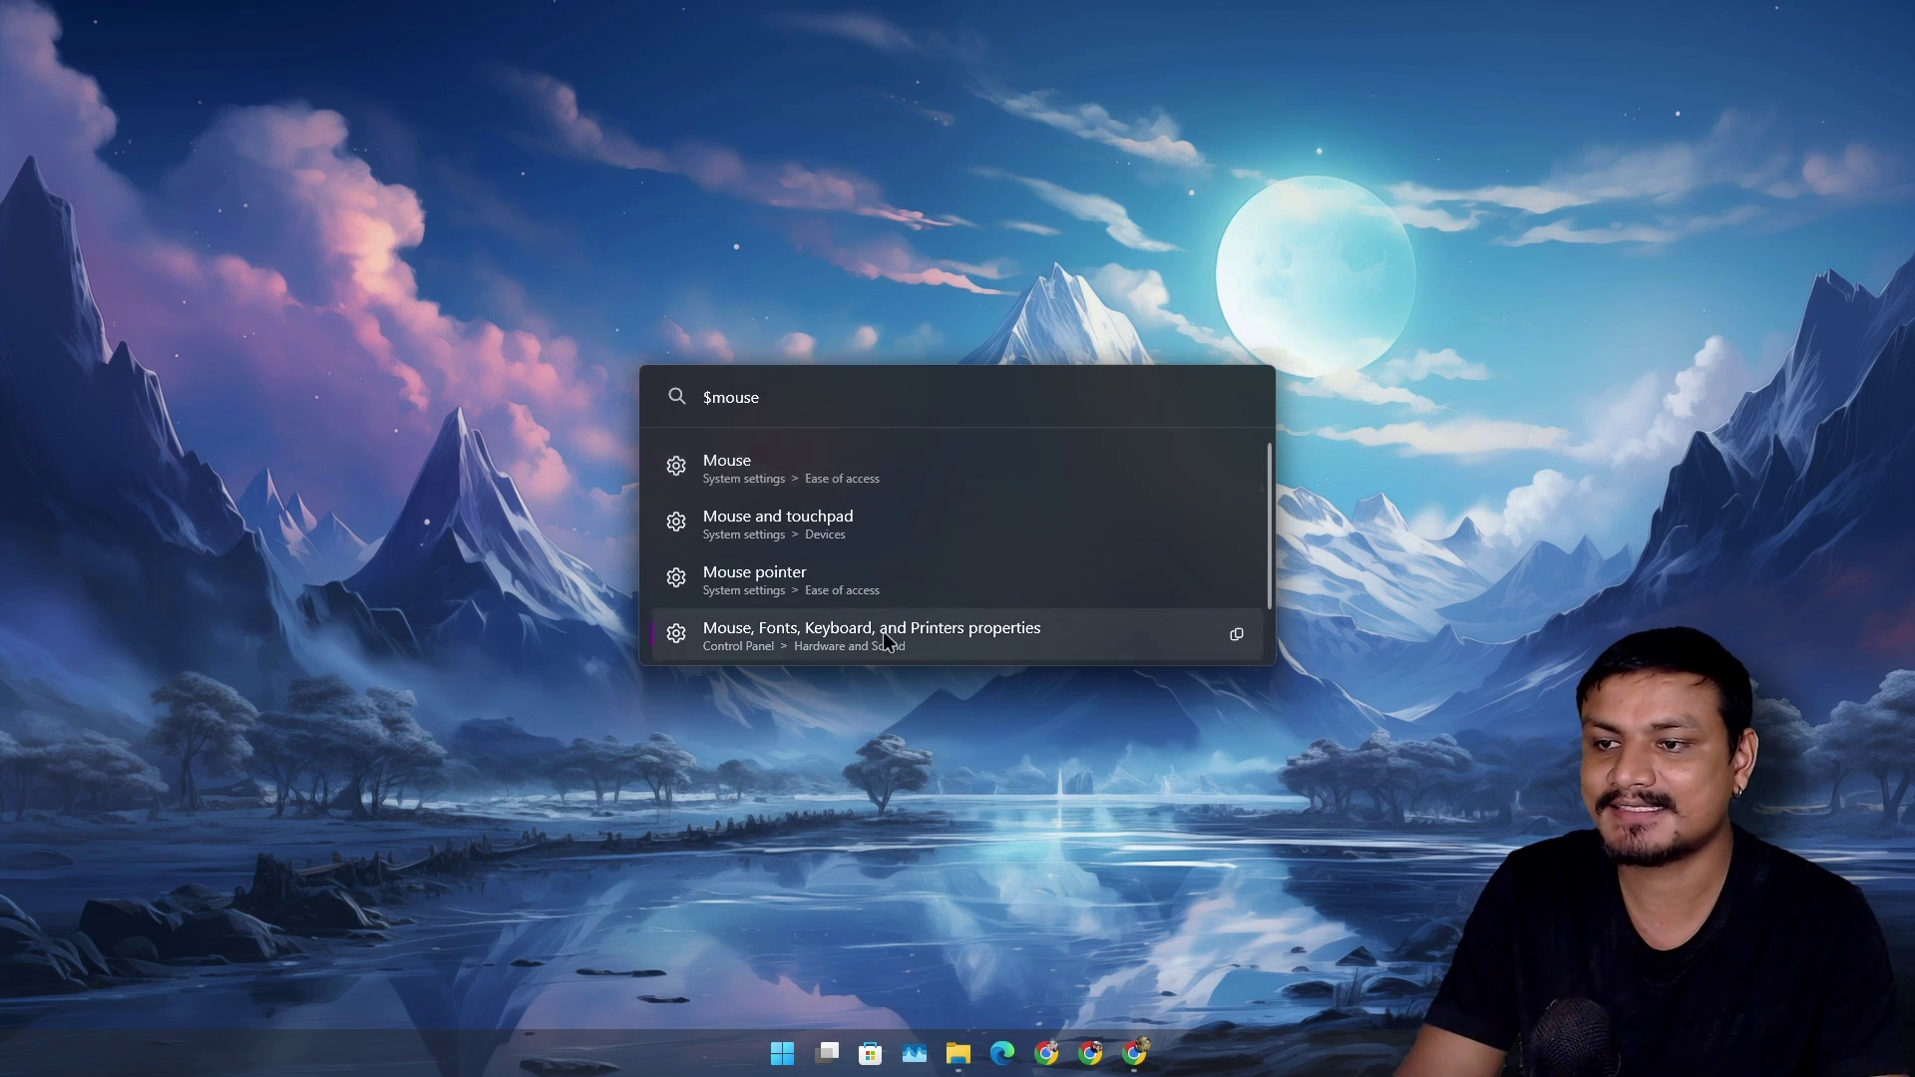
key("Return")
left_click_drag(289, 162, 719, 214)
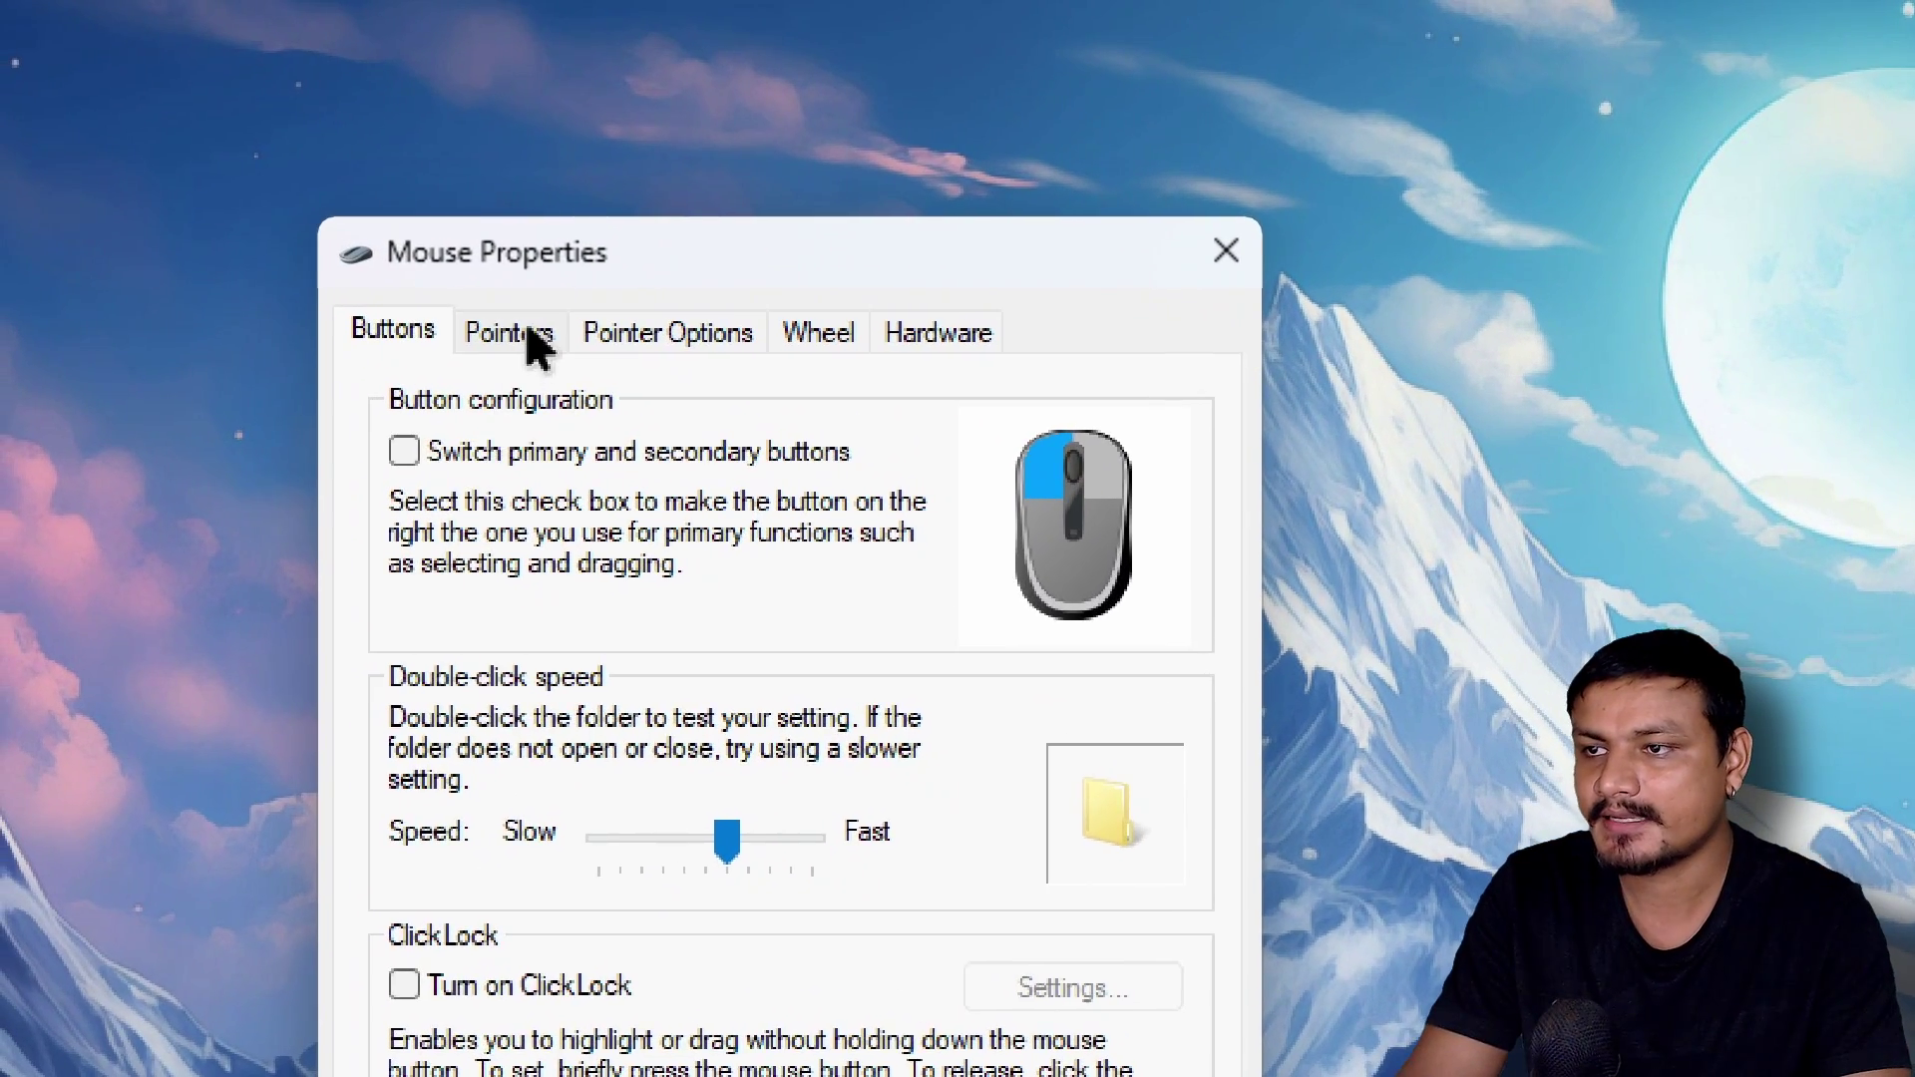
Apply the W11 Cursors Dark Free v2.2 pointer scheme and close the dialog.
left_click(528, 334)
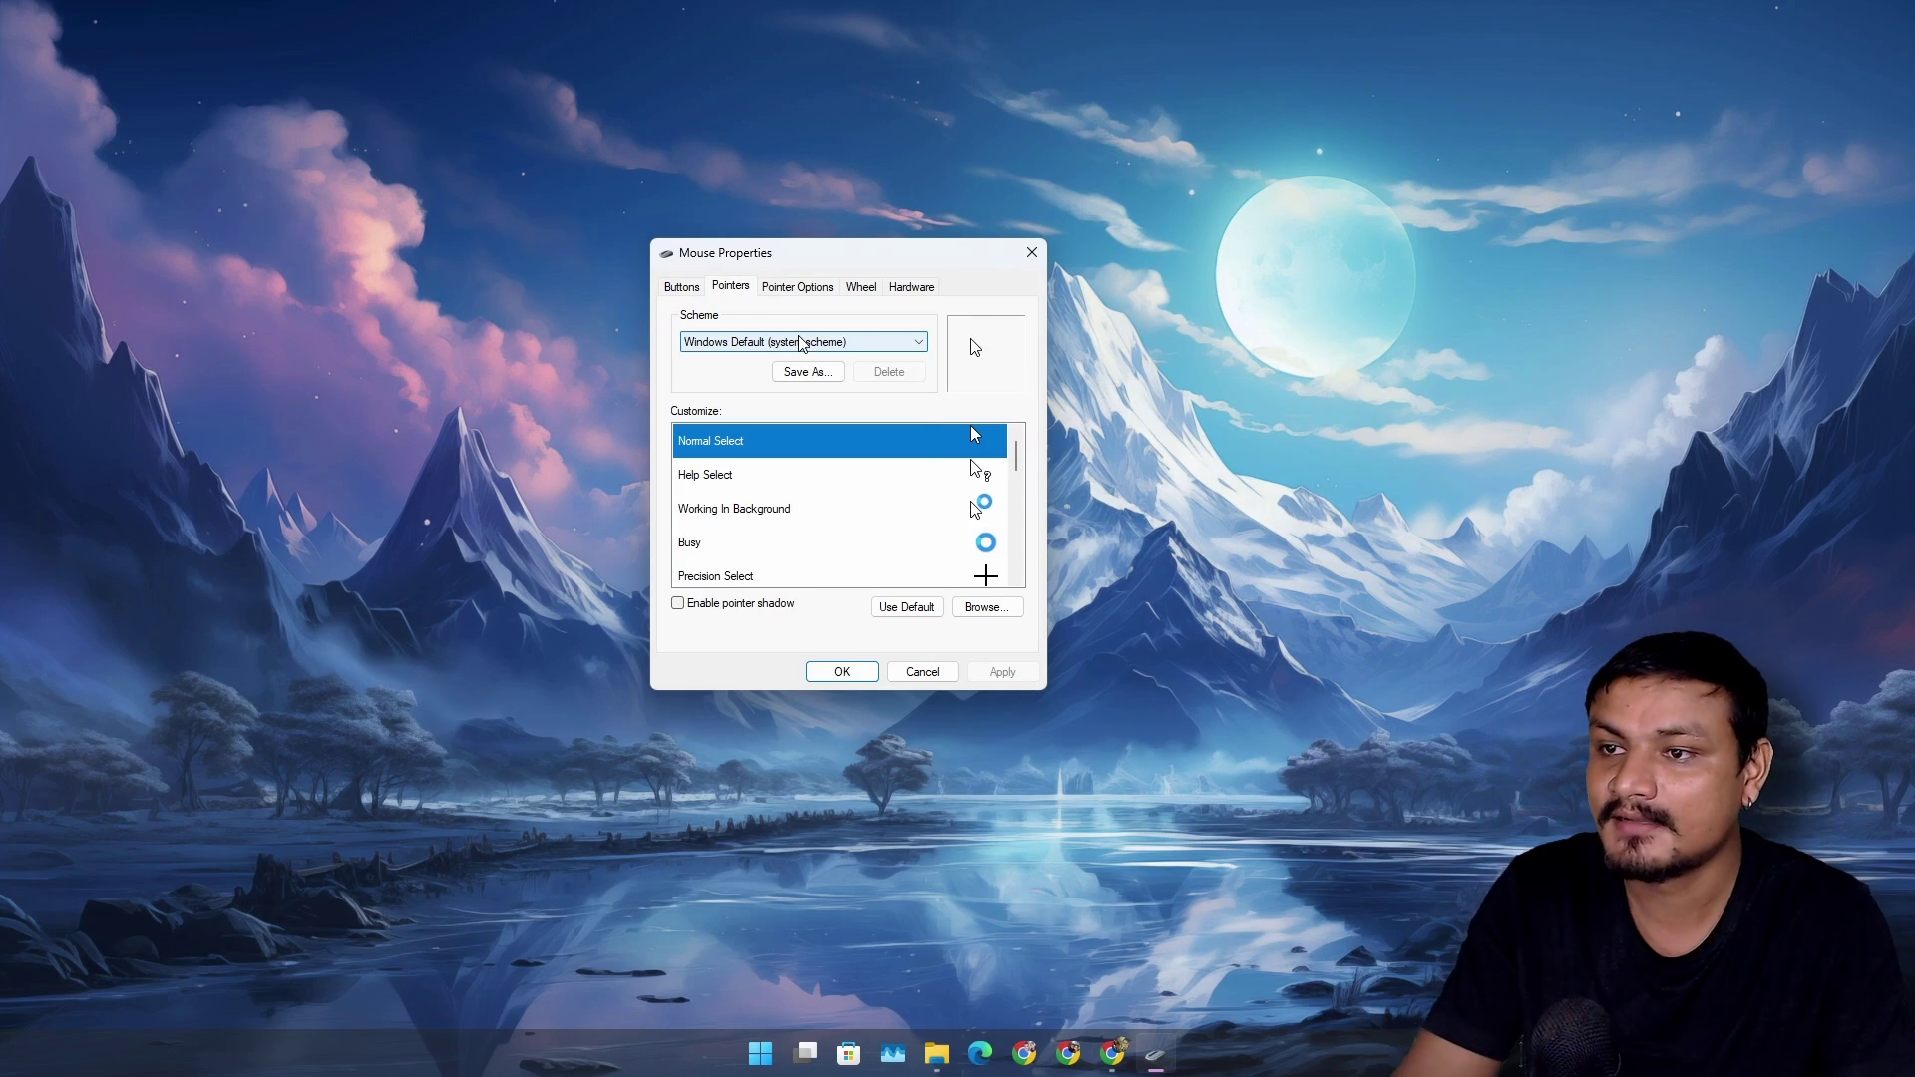
left_click(800, 345)
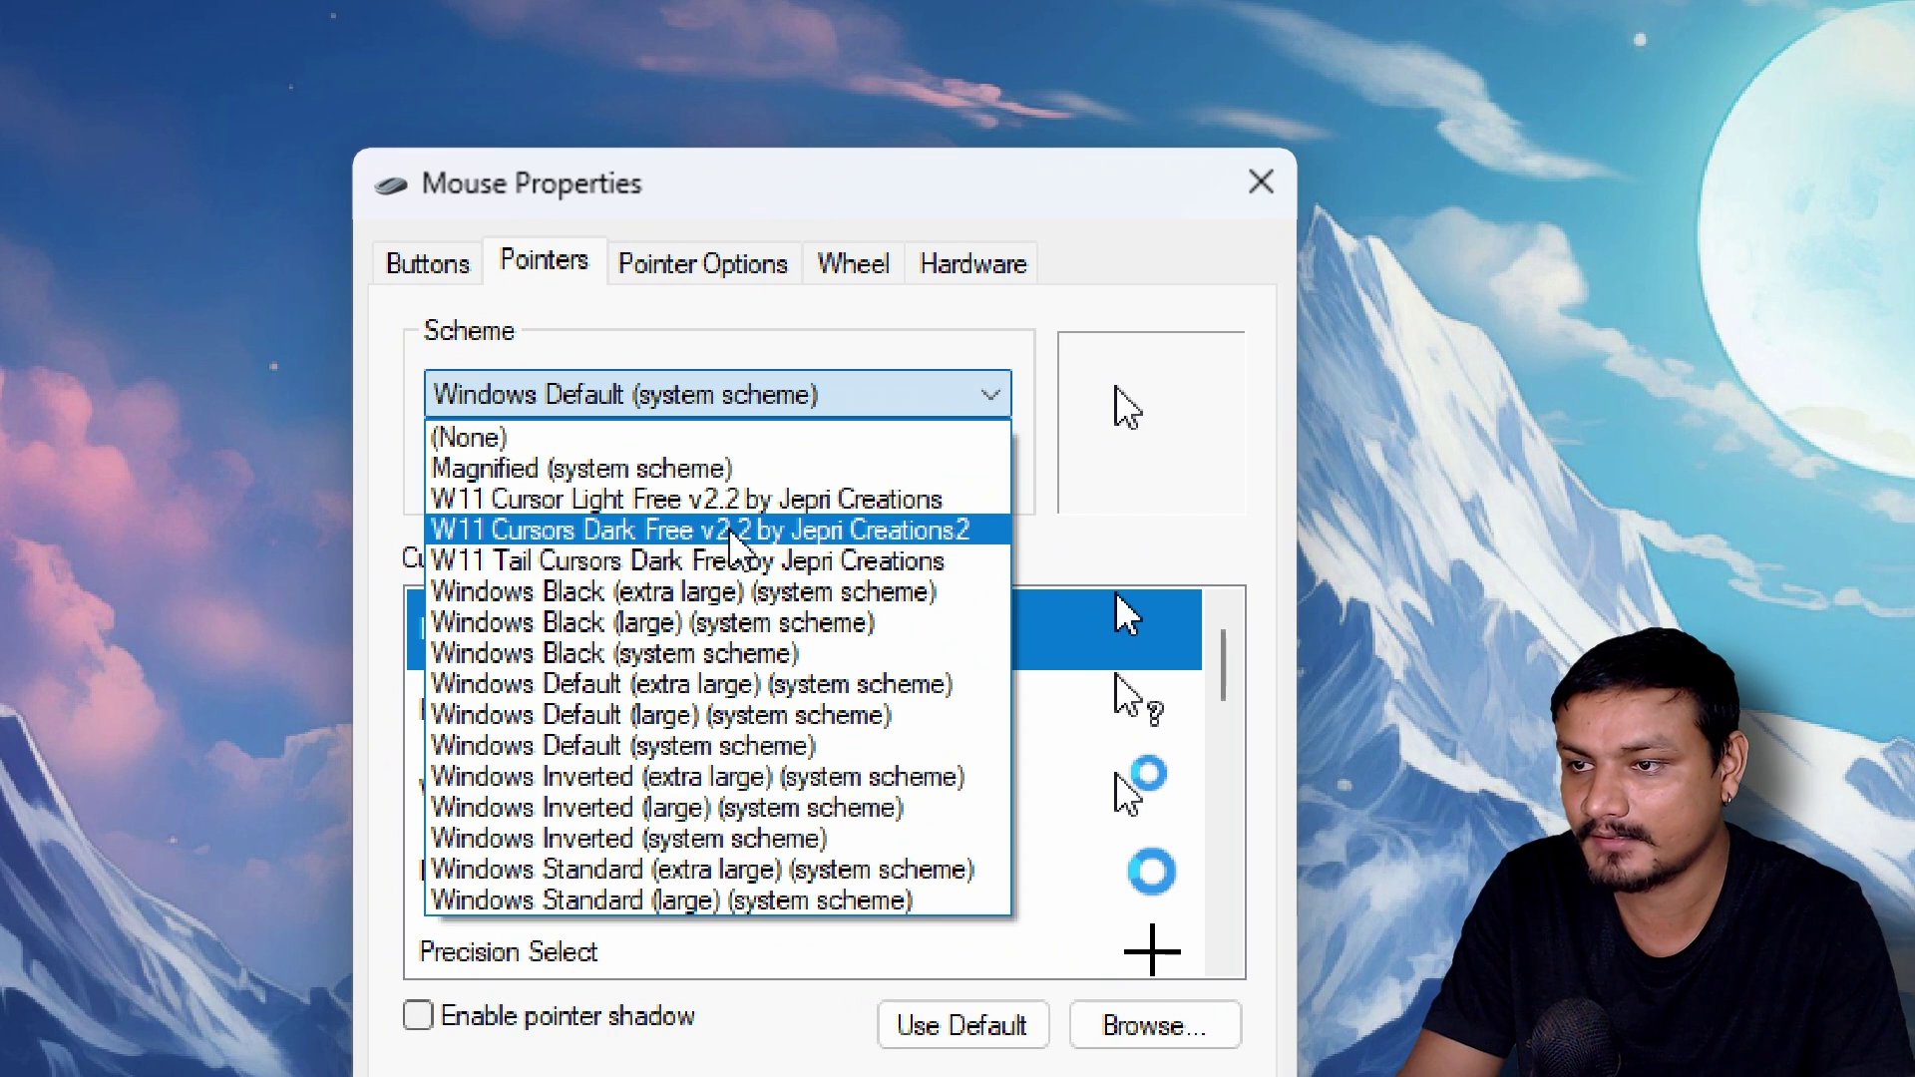
left_click(730, 530)
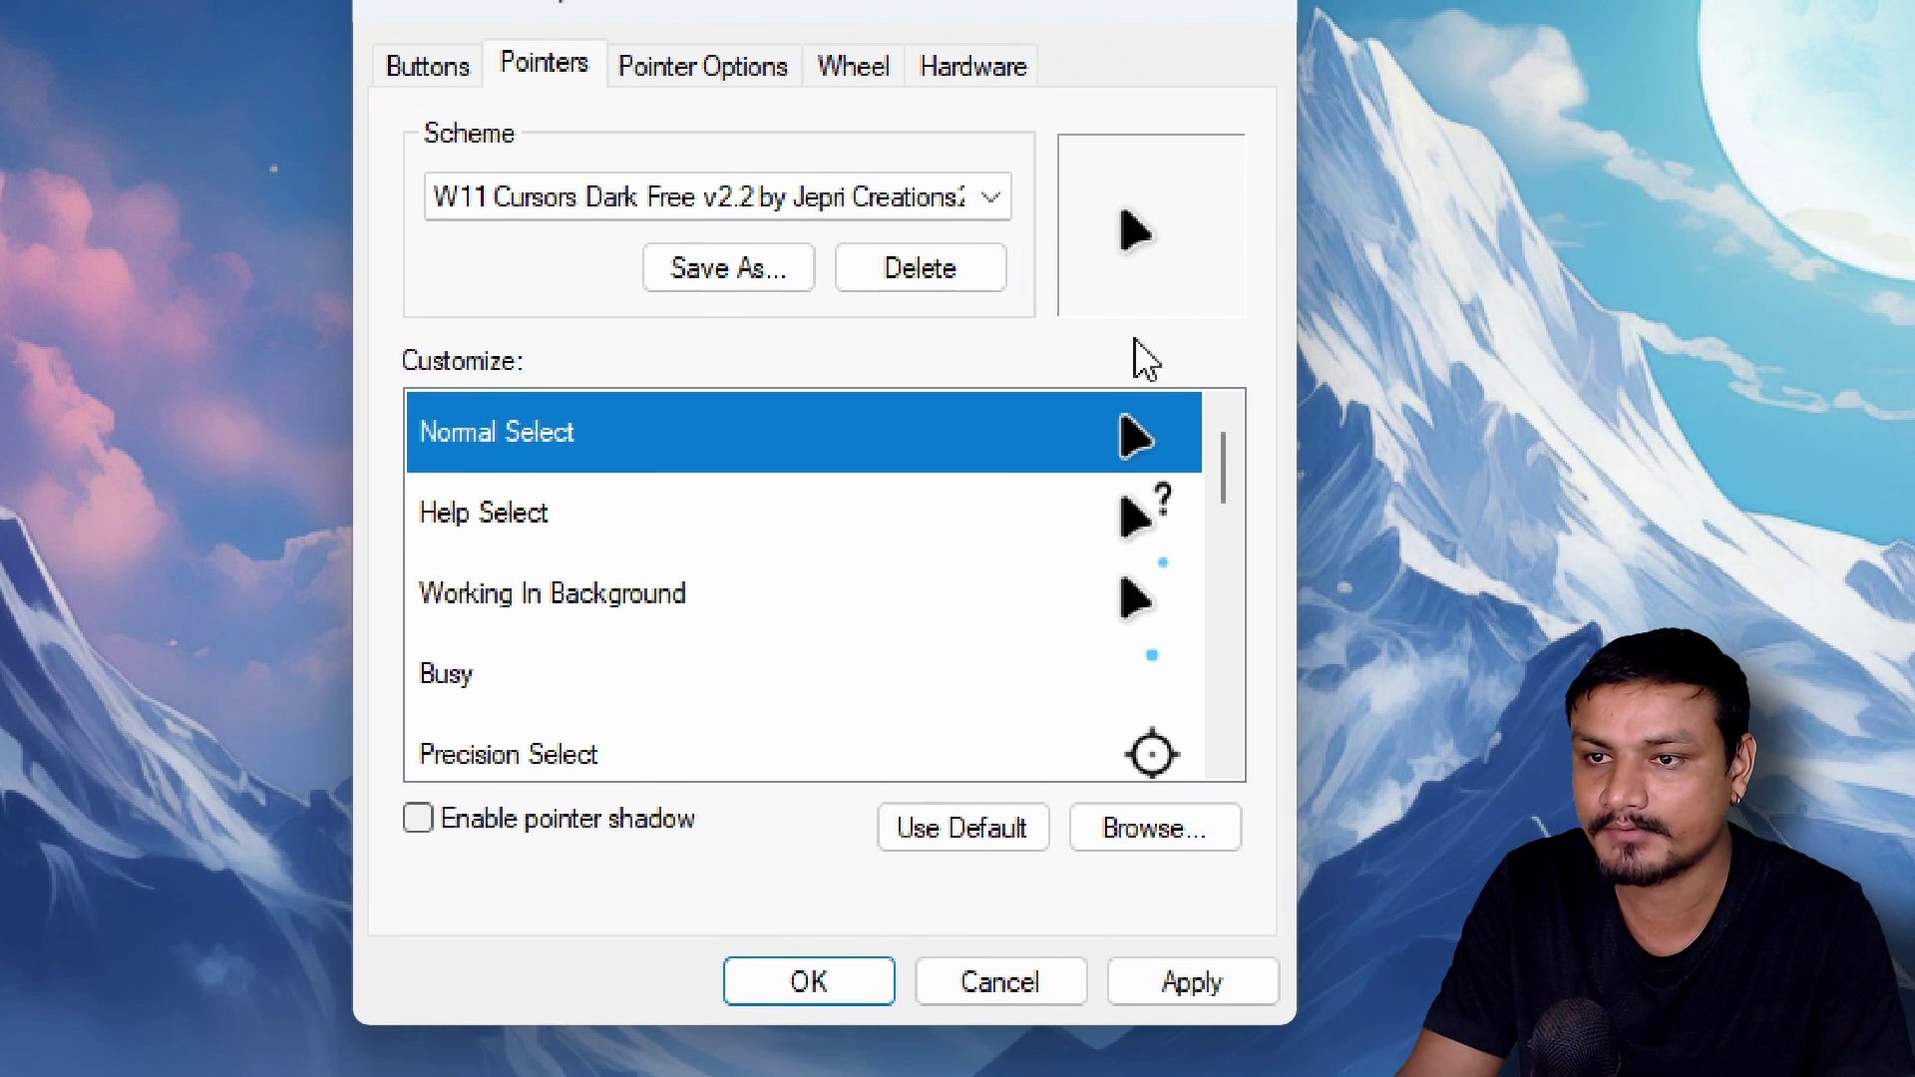
mouse_move(1223, 485)
left_mouse_down()
mouse_move(1222, 613)
mouse_move(1225, 504)
mouse_move(1227, 591)
left_mouse_up()
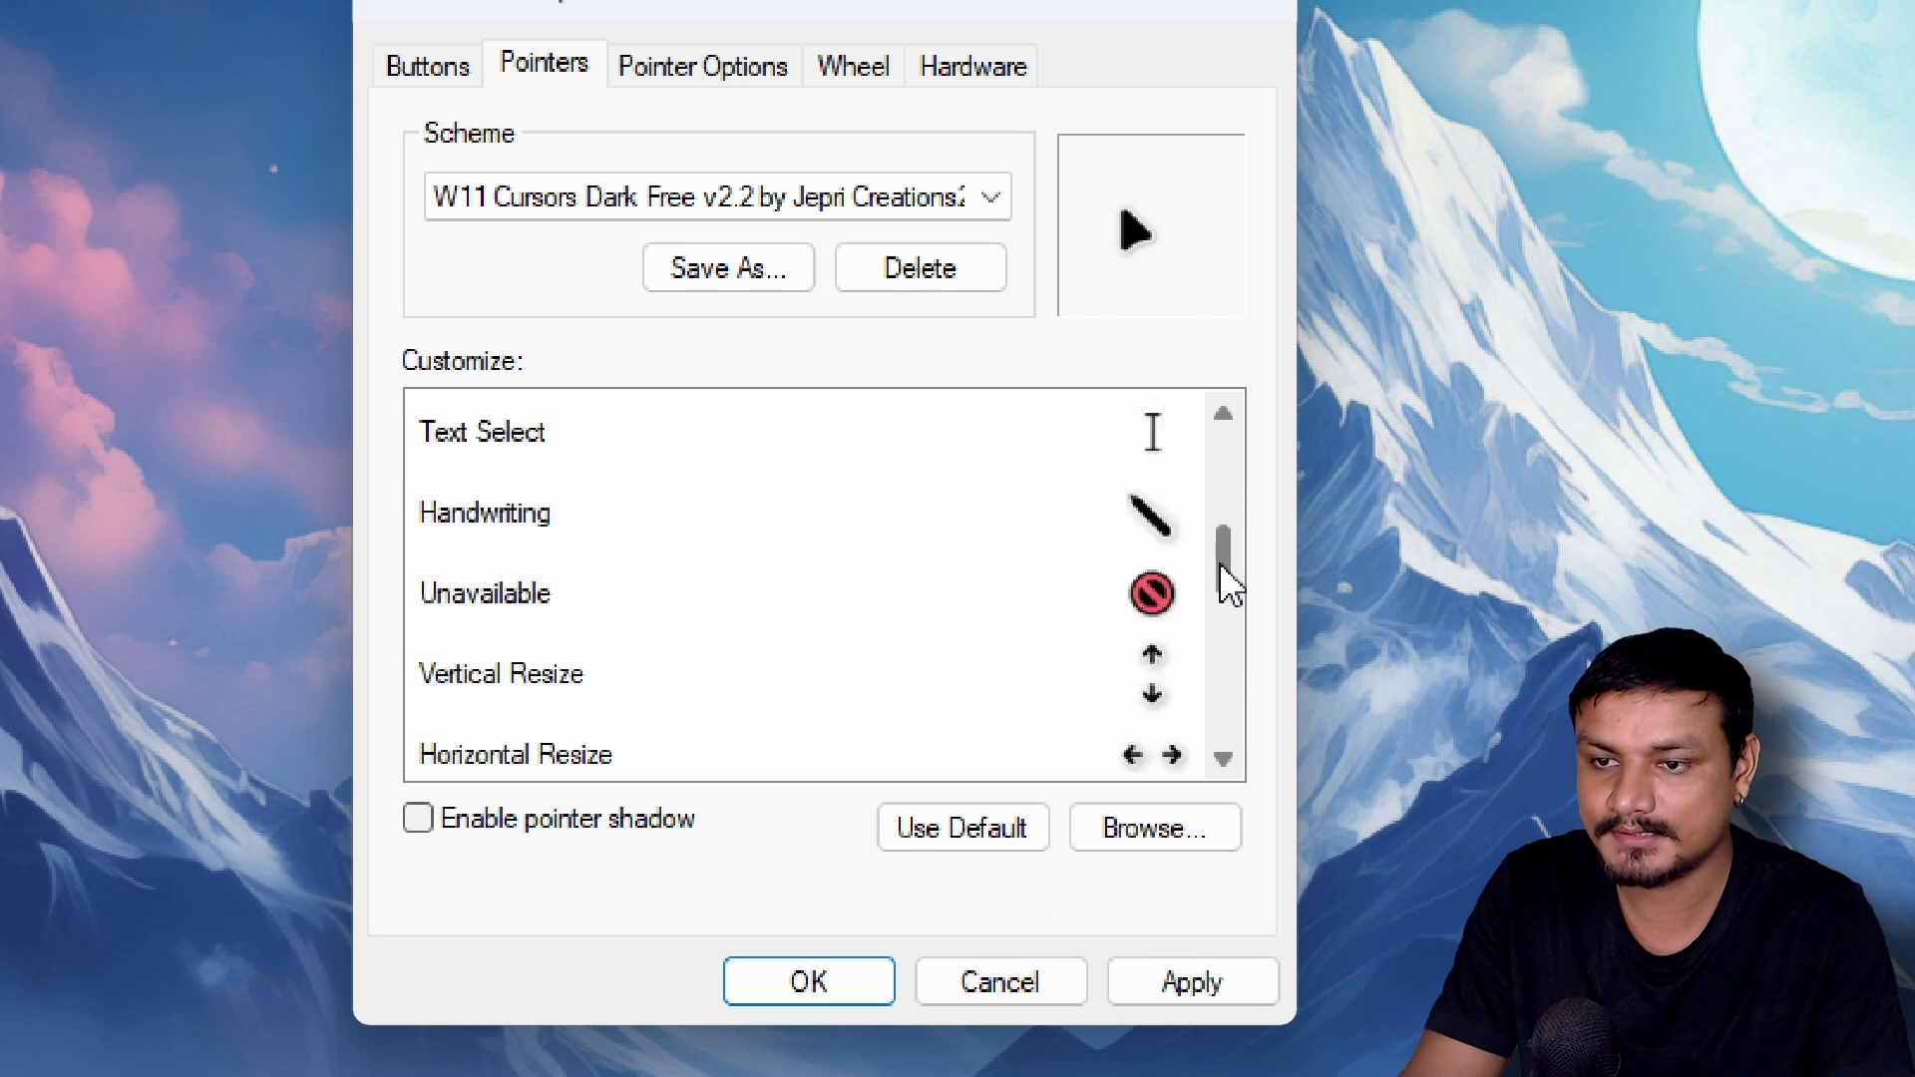
left_click_drag(1228, 591, 1228, 528)
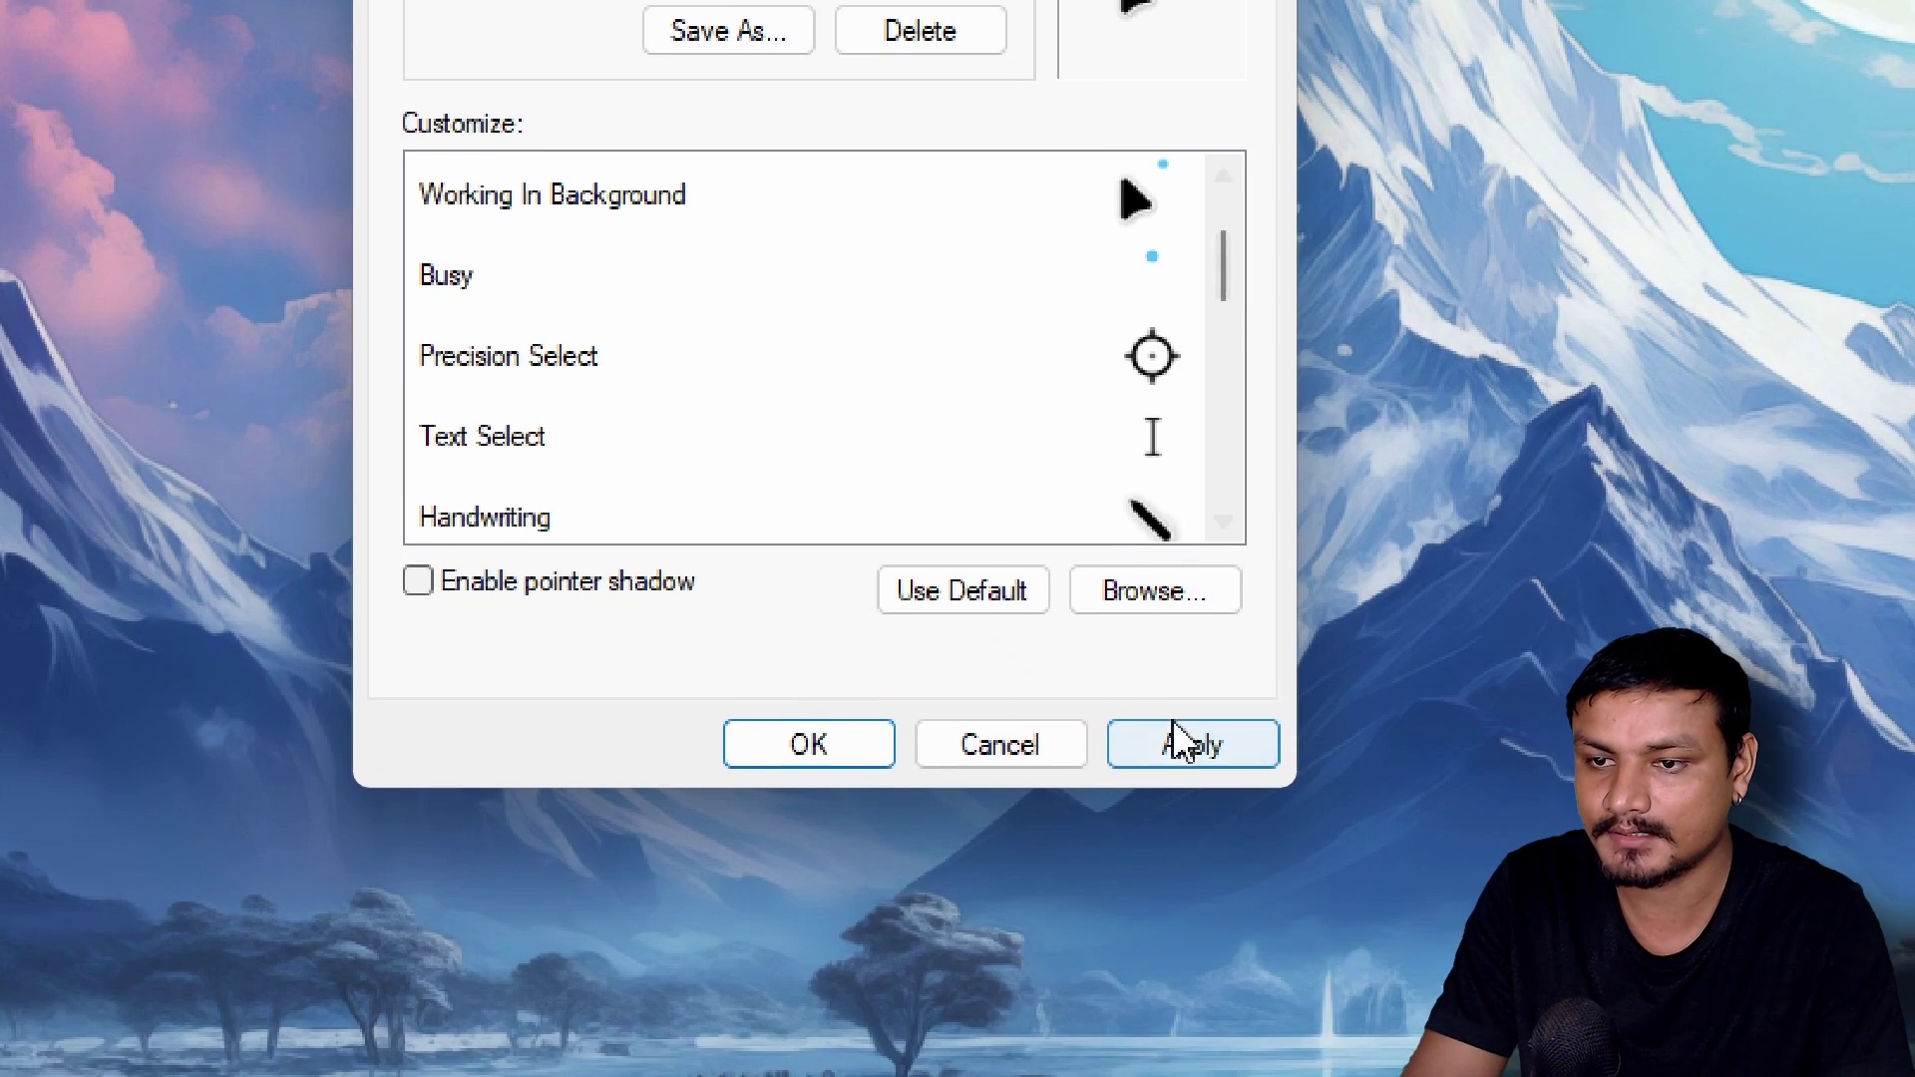
left_click(1182, 743)
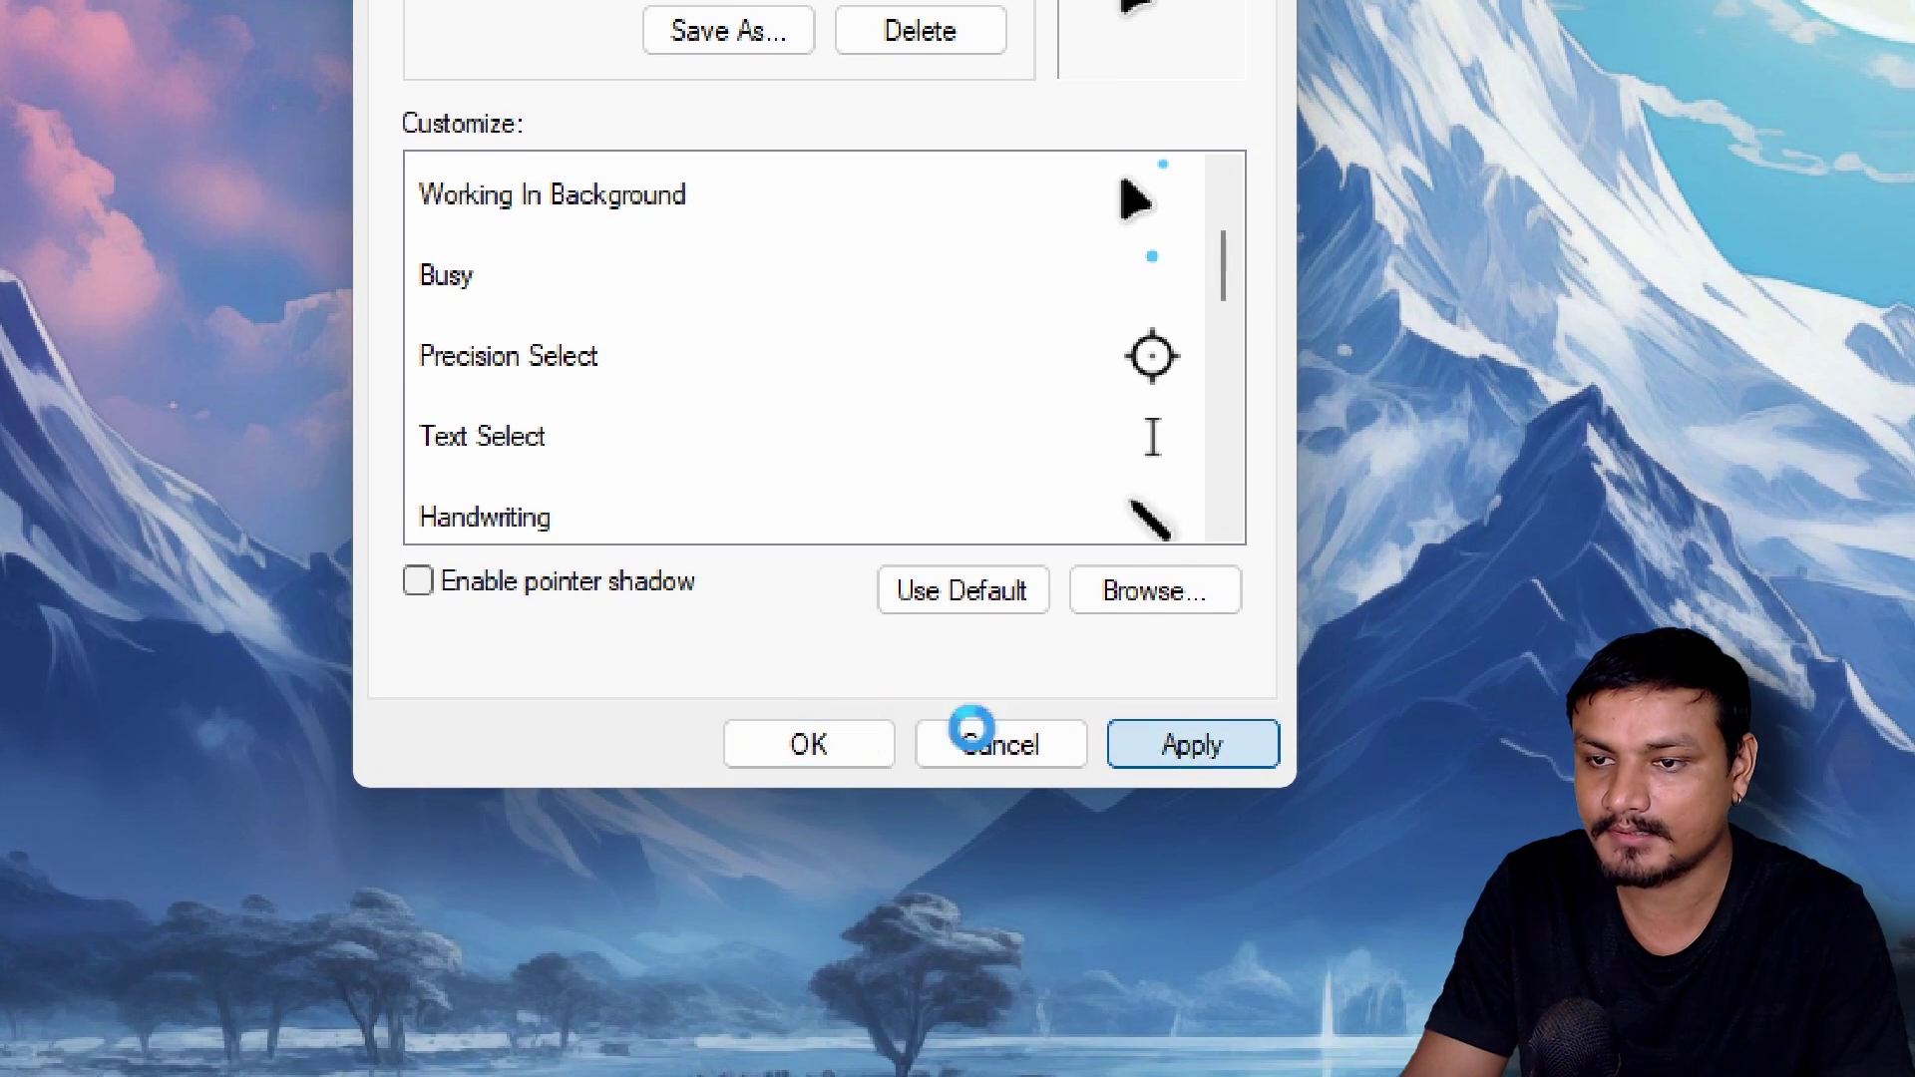
left_click(816, 724)
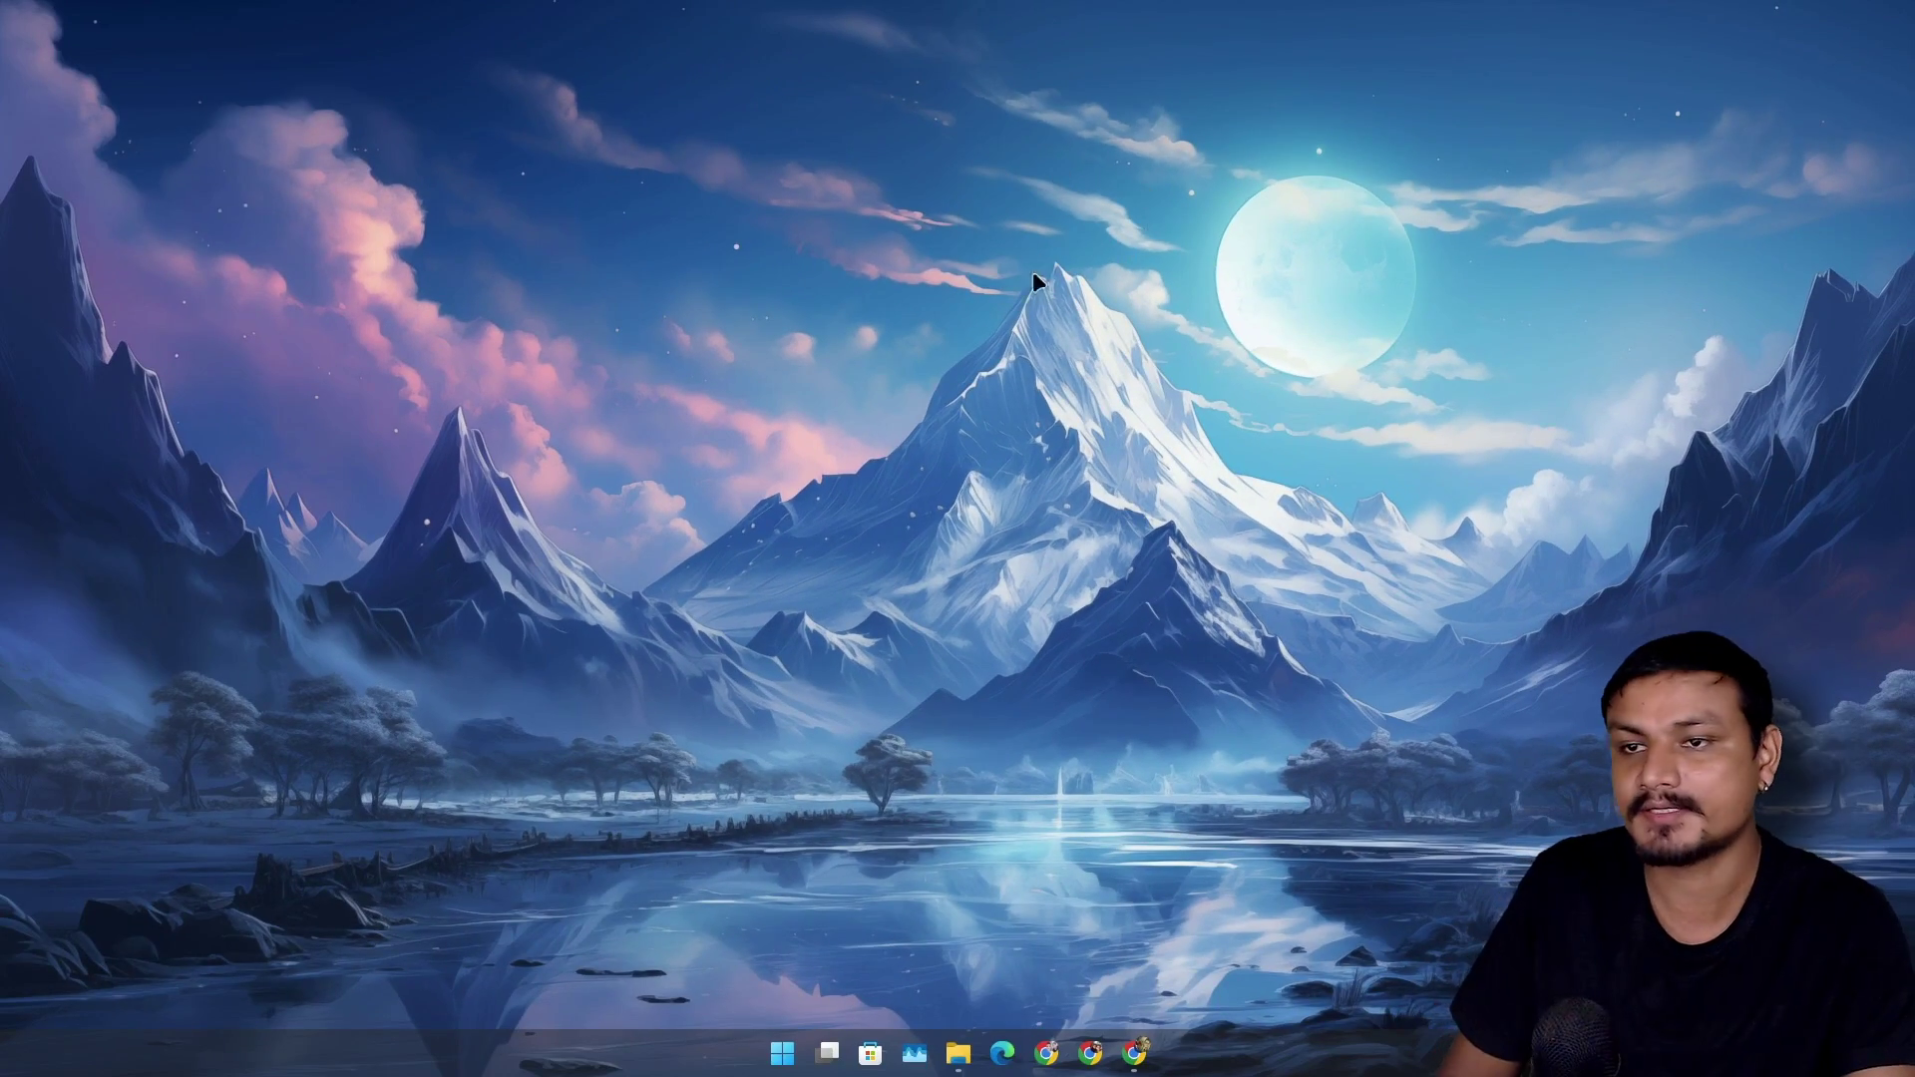
Close the Free Tail Cursor tab in Chrome and switch to the Explore Cursors gallery.
key("alt+Tab")
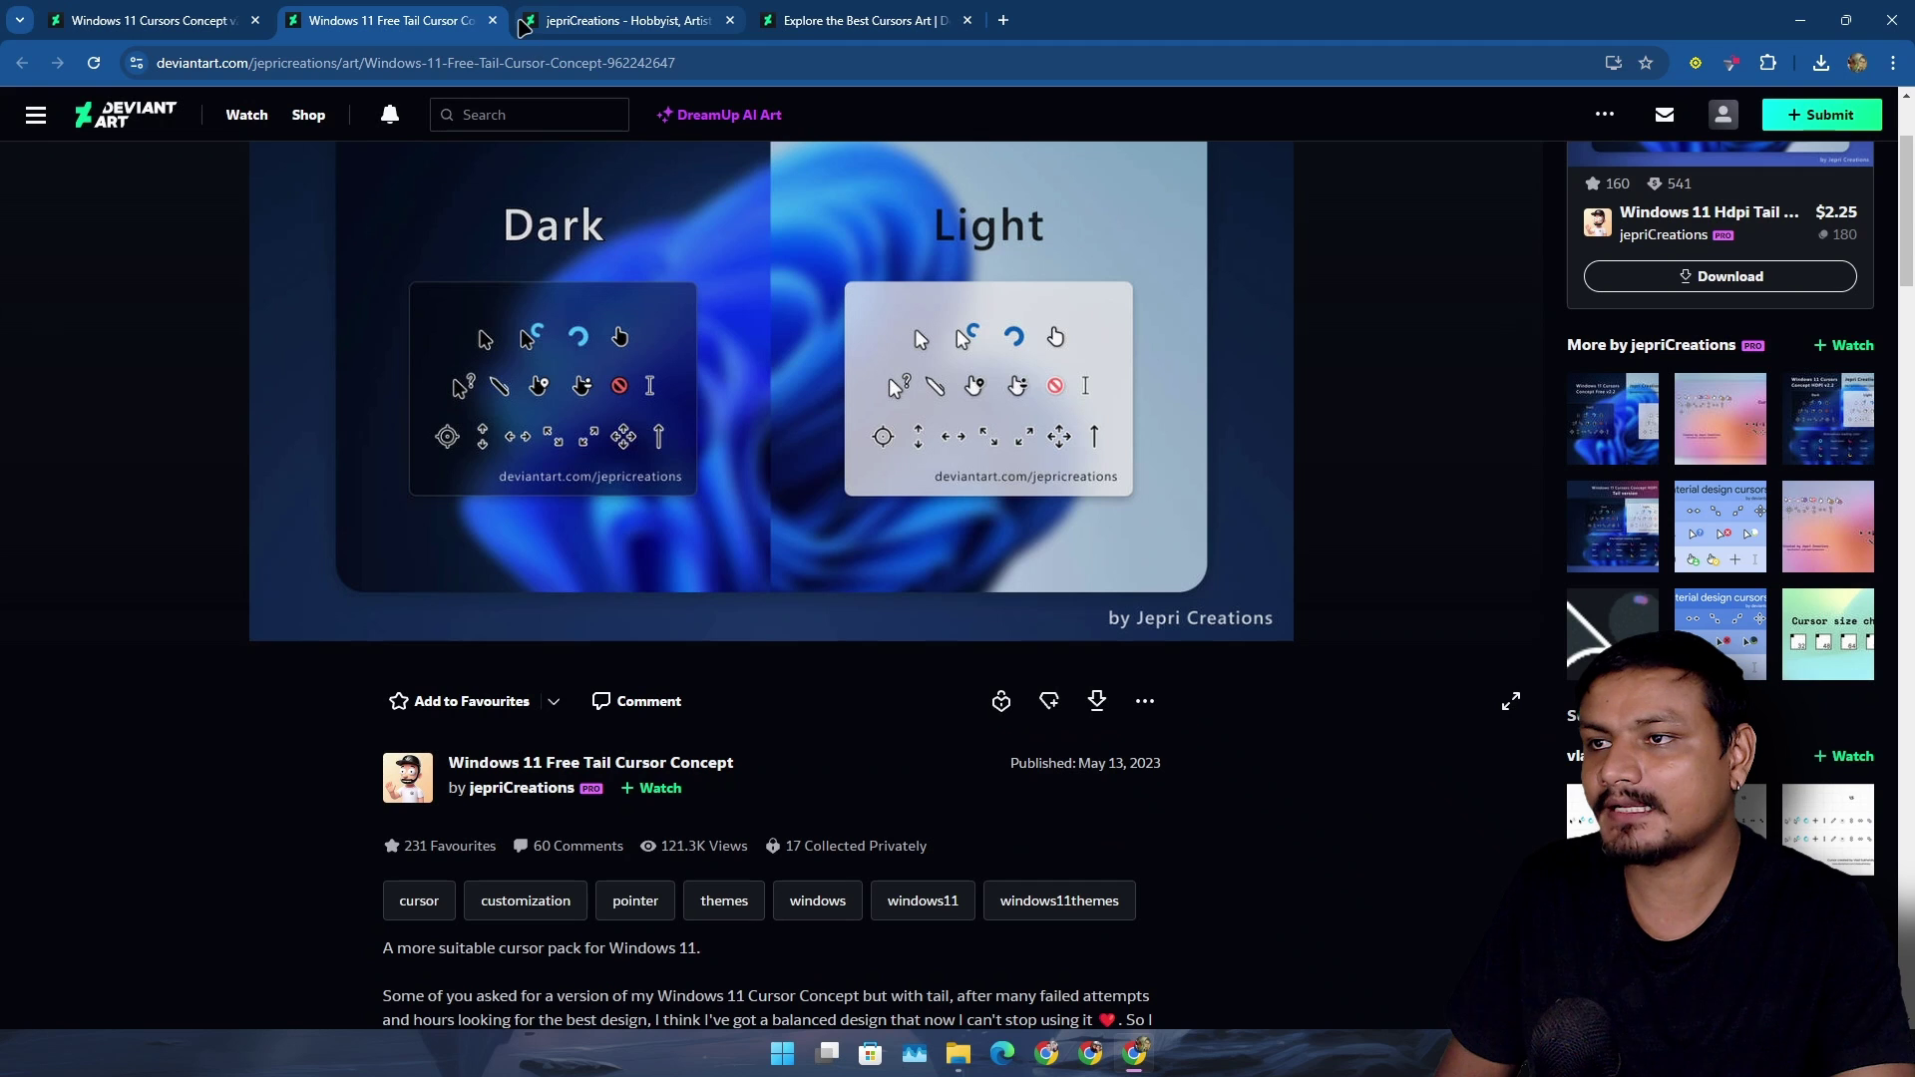
left_click(494, 21)
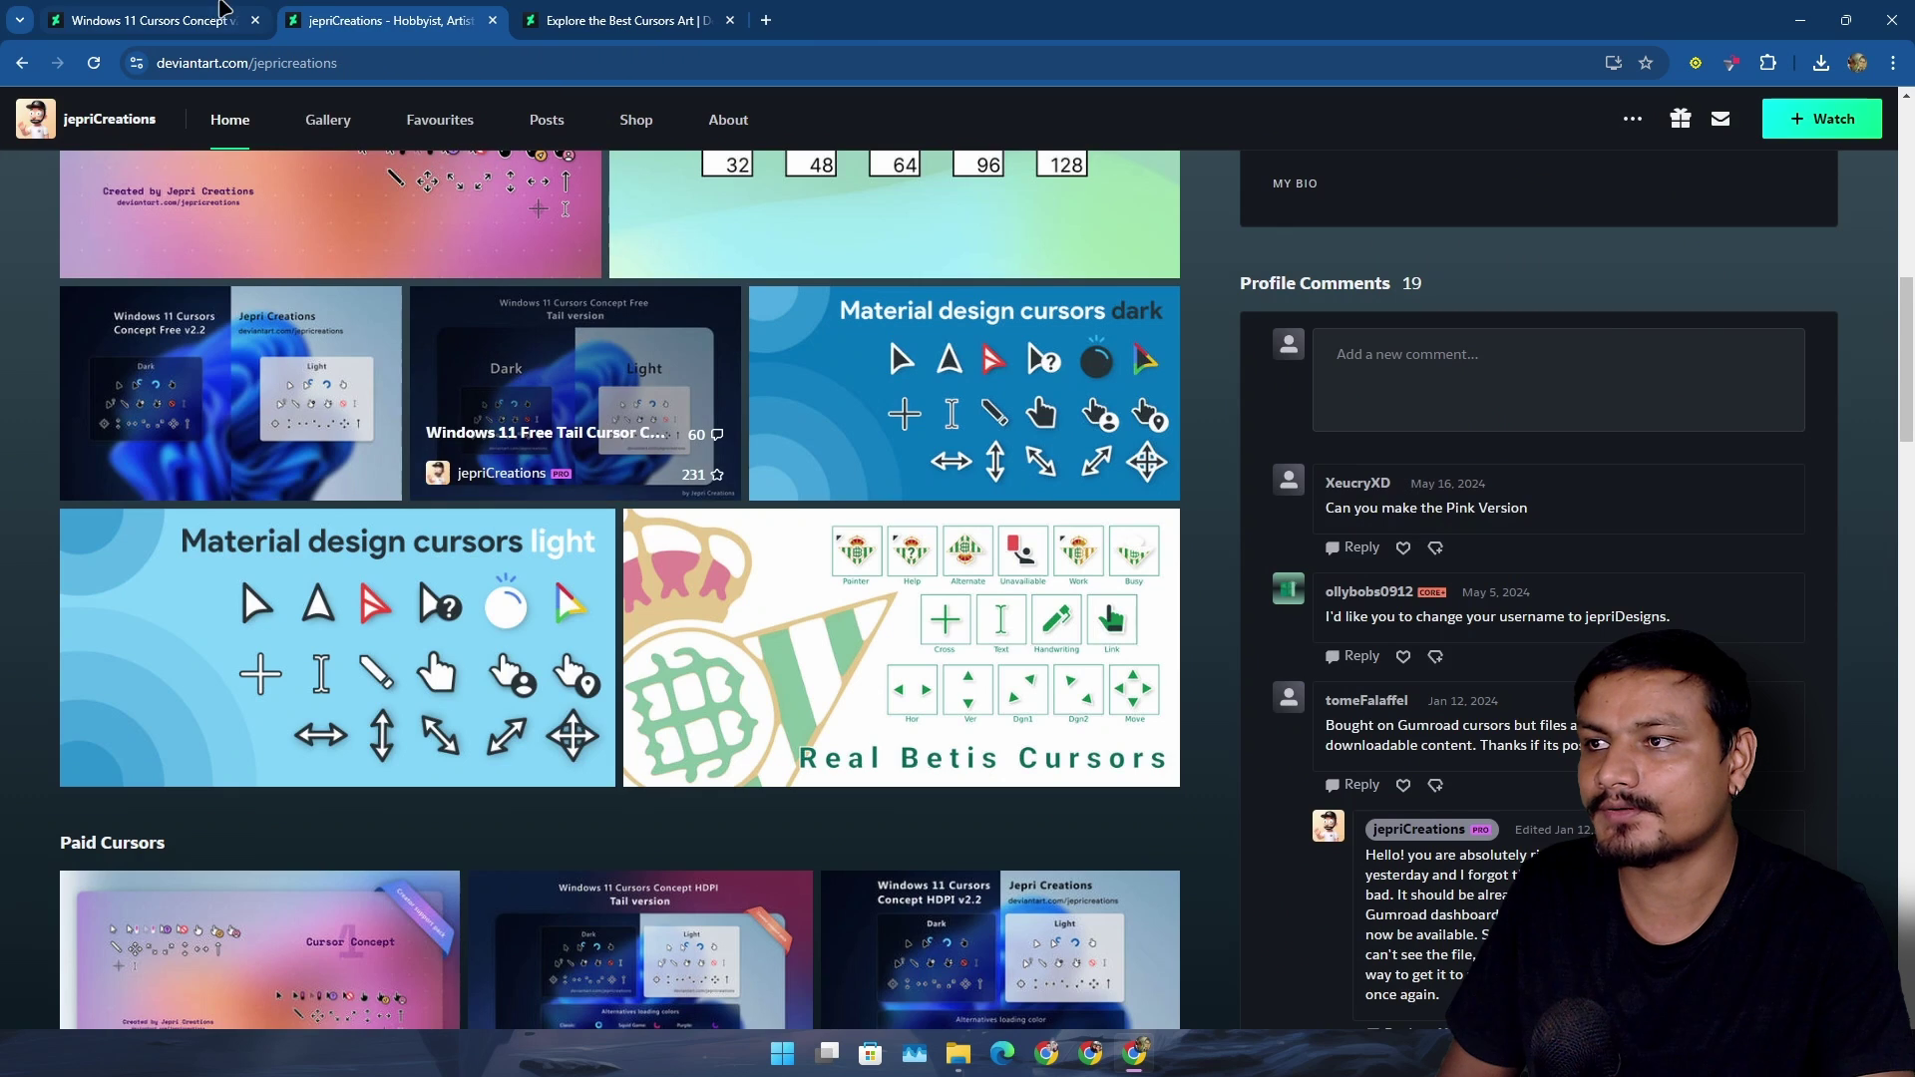
left_click(134, 21)
scroll(561, 343, "up", 3)
key("ctrl+3")
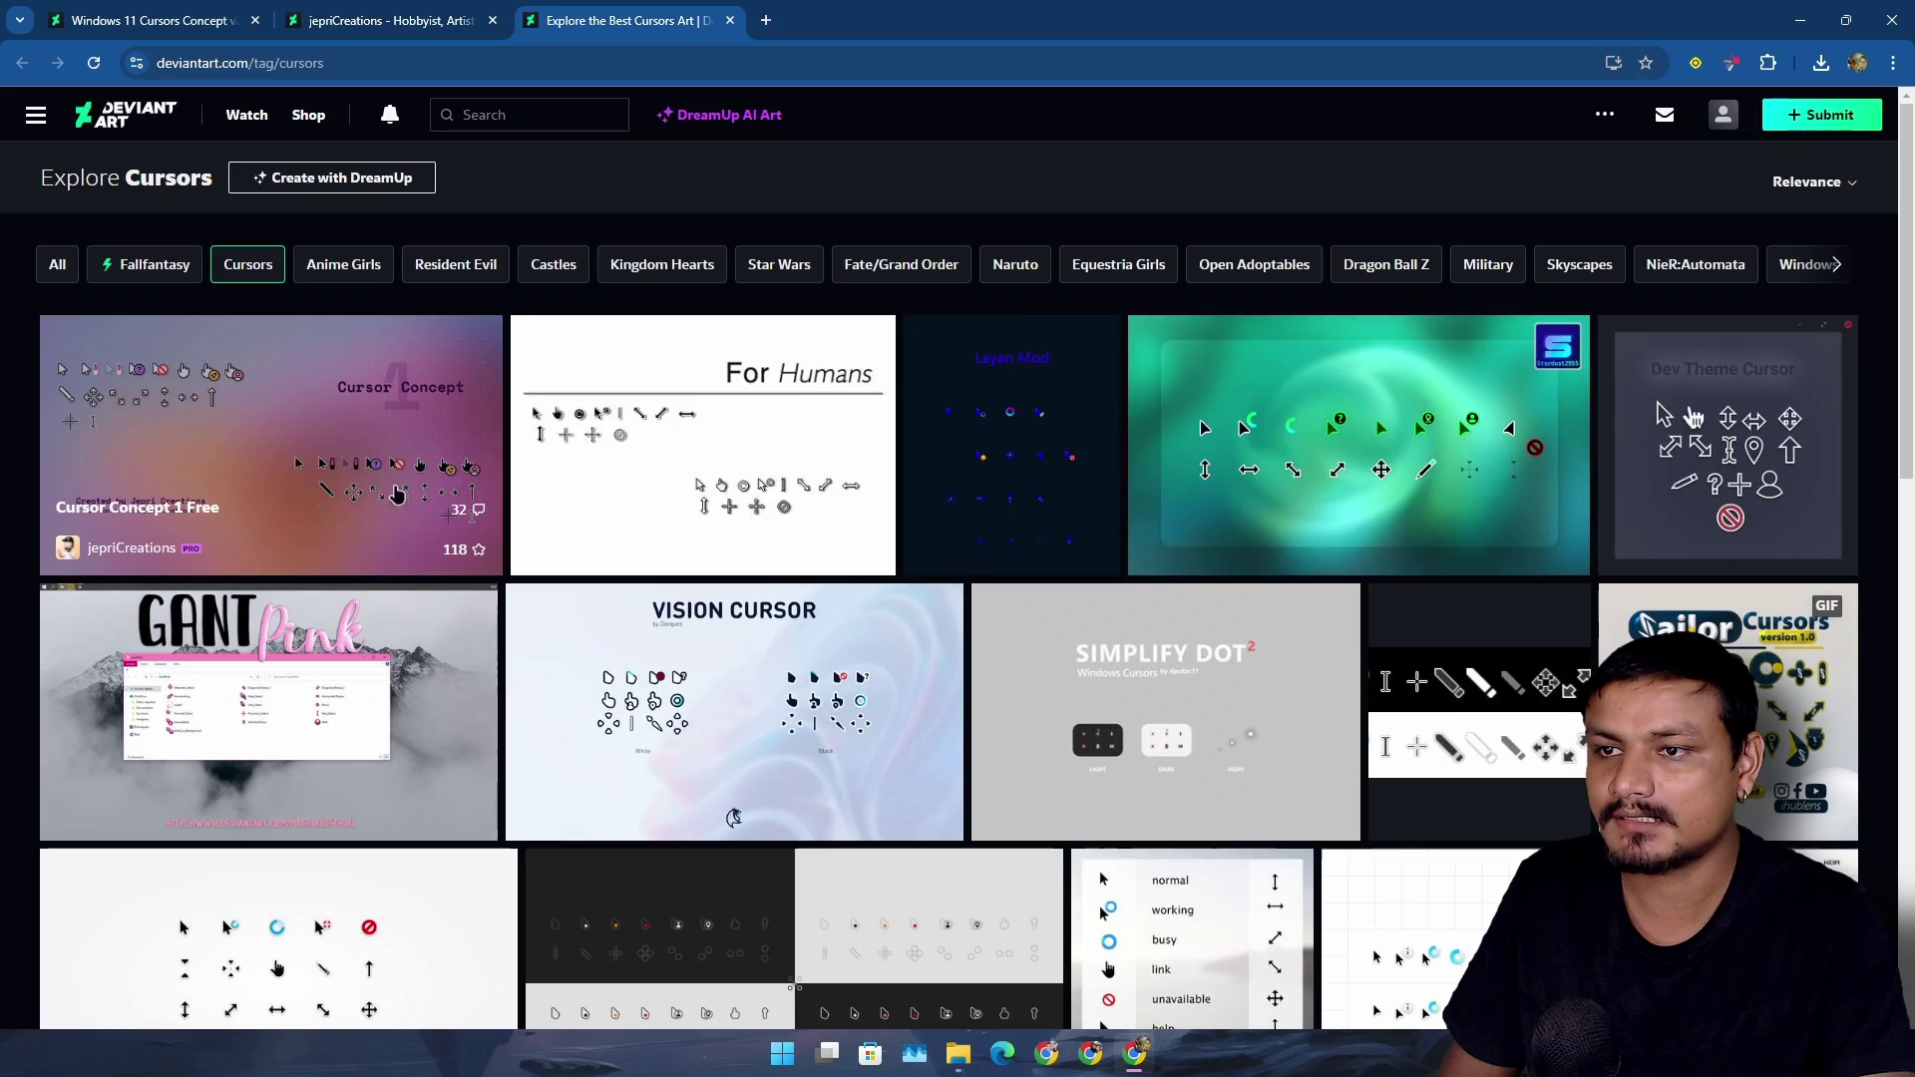
scroll(1137, 463, "down", 1)
scroll(1466, 493, "up", 1)
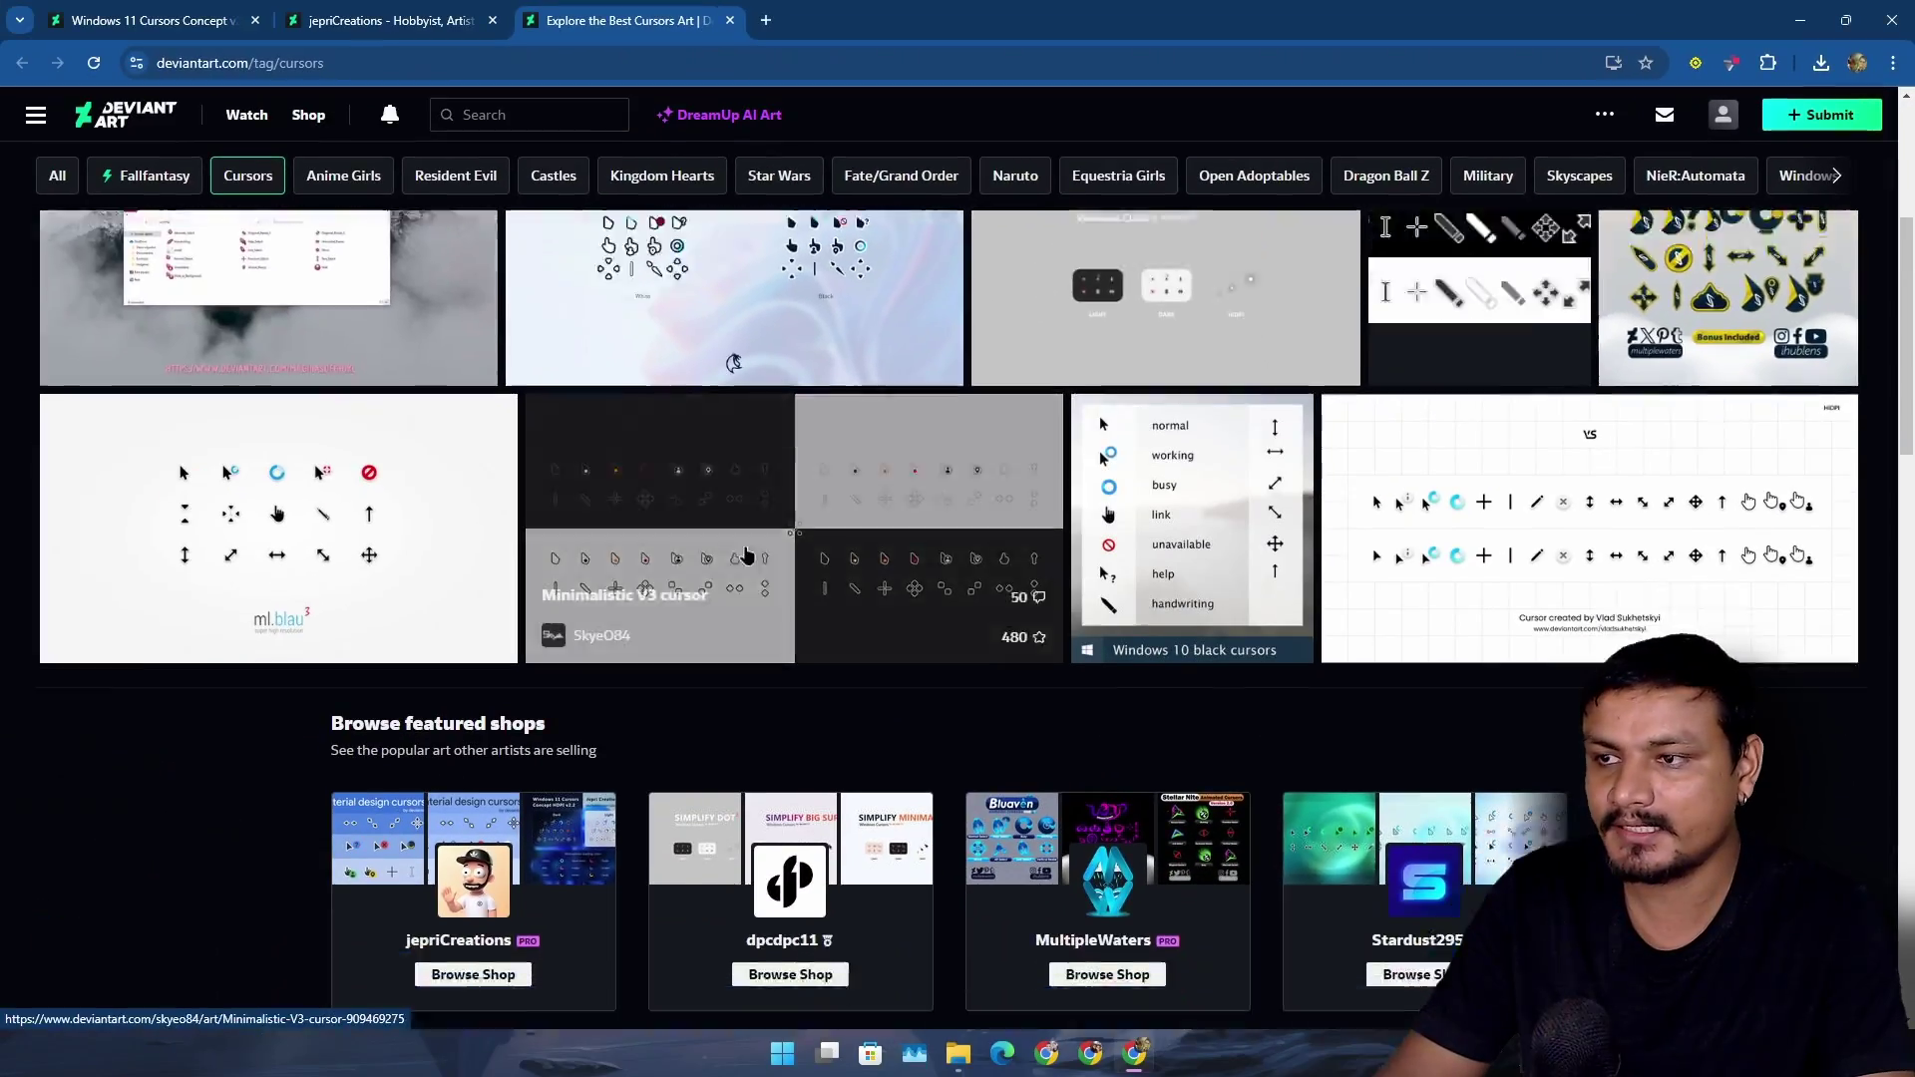
scroll(747, 557, "down", 2)
scroll(838, 598, "down", 3)
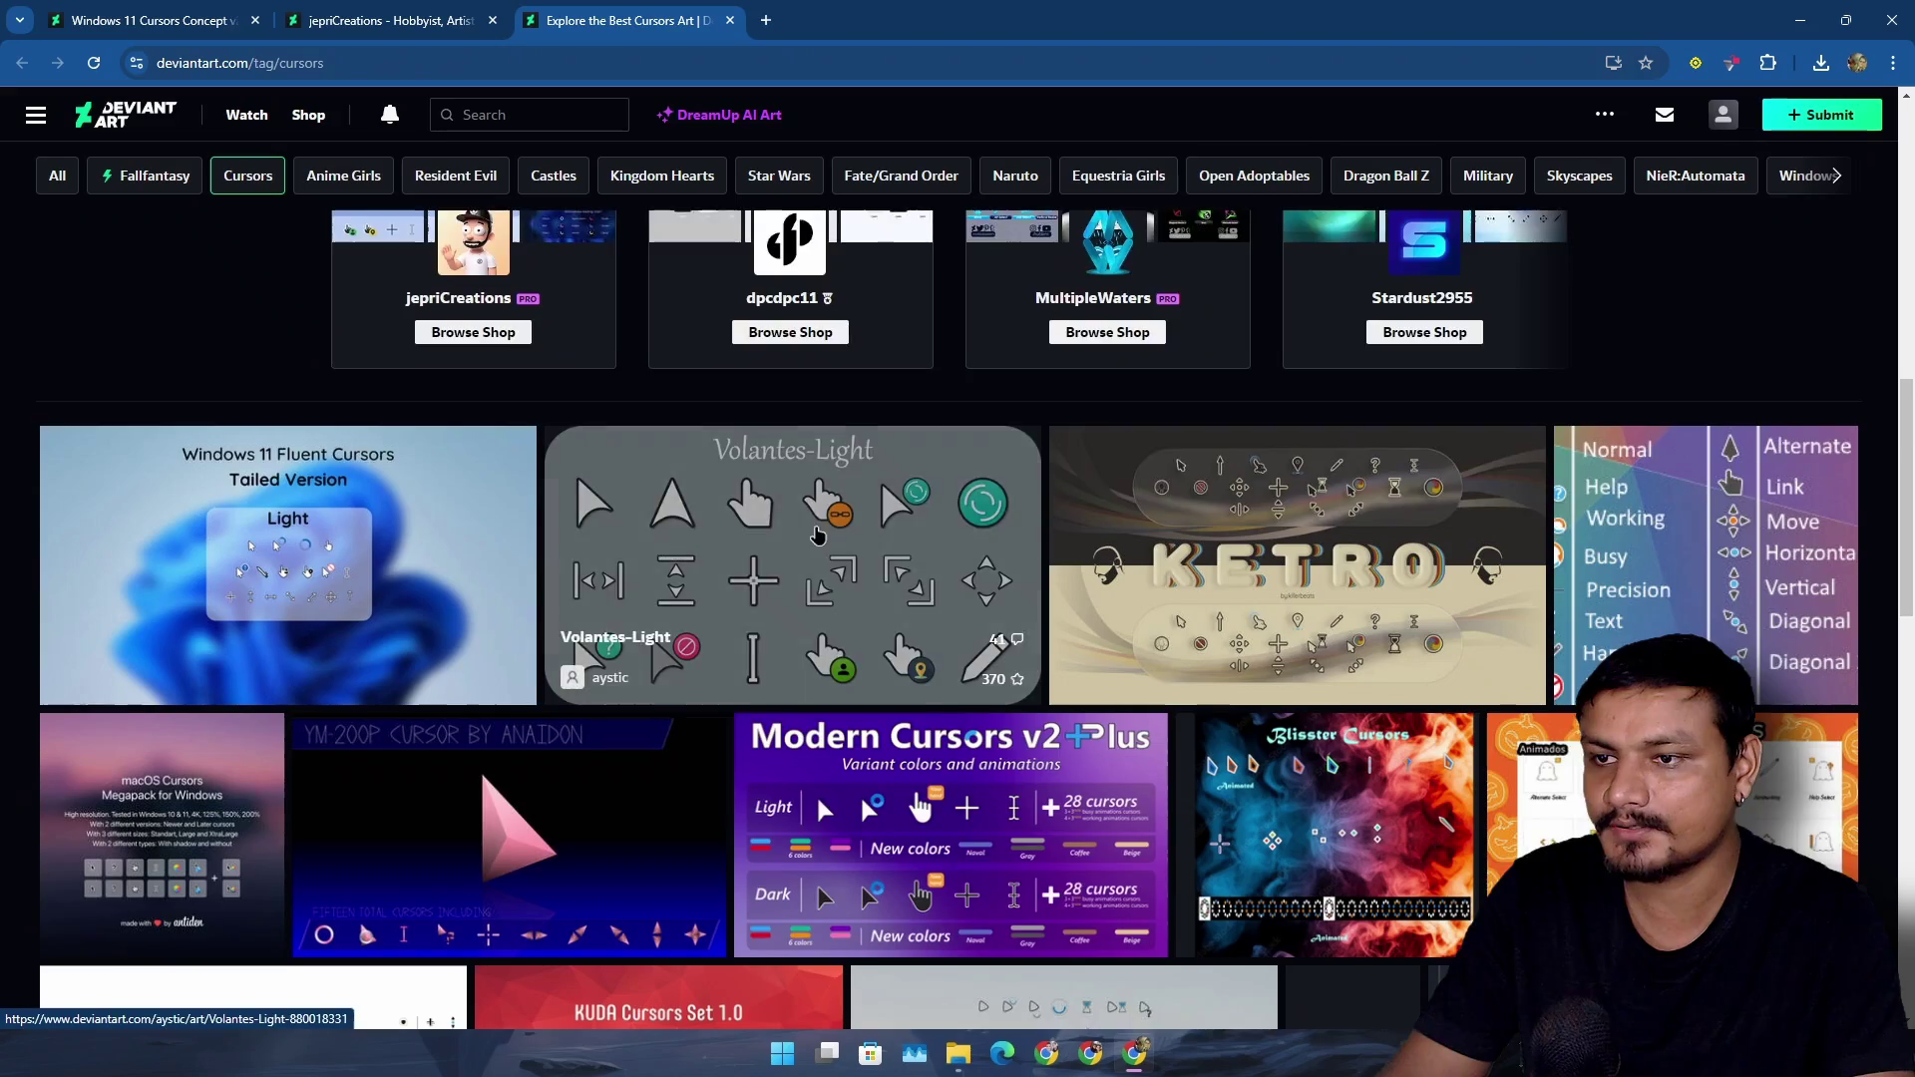
scroll(973, 568, "down", 2)
scroll(1128, 505, "down", 1)
scroll(1131, 494, "down", 3)
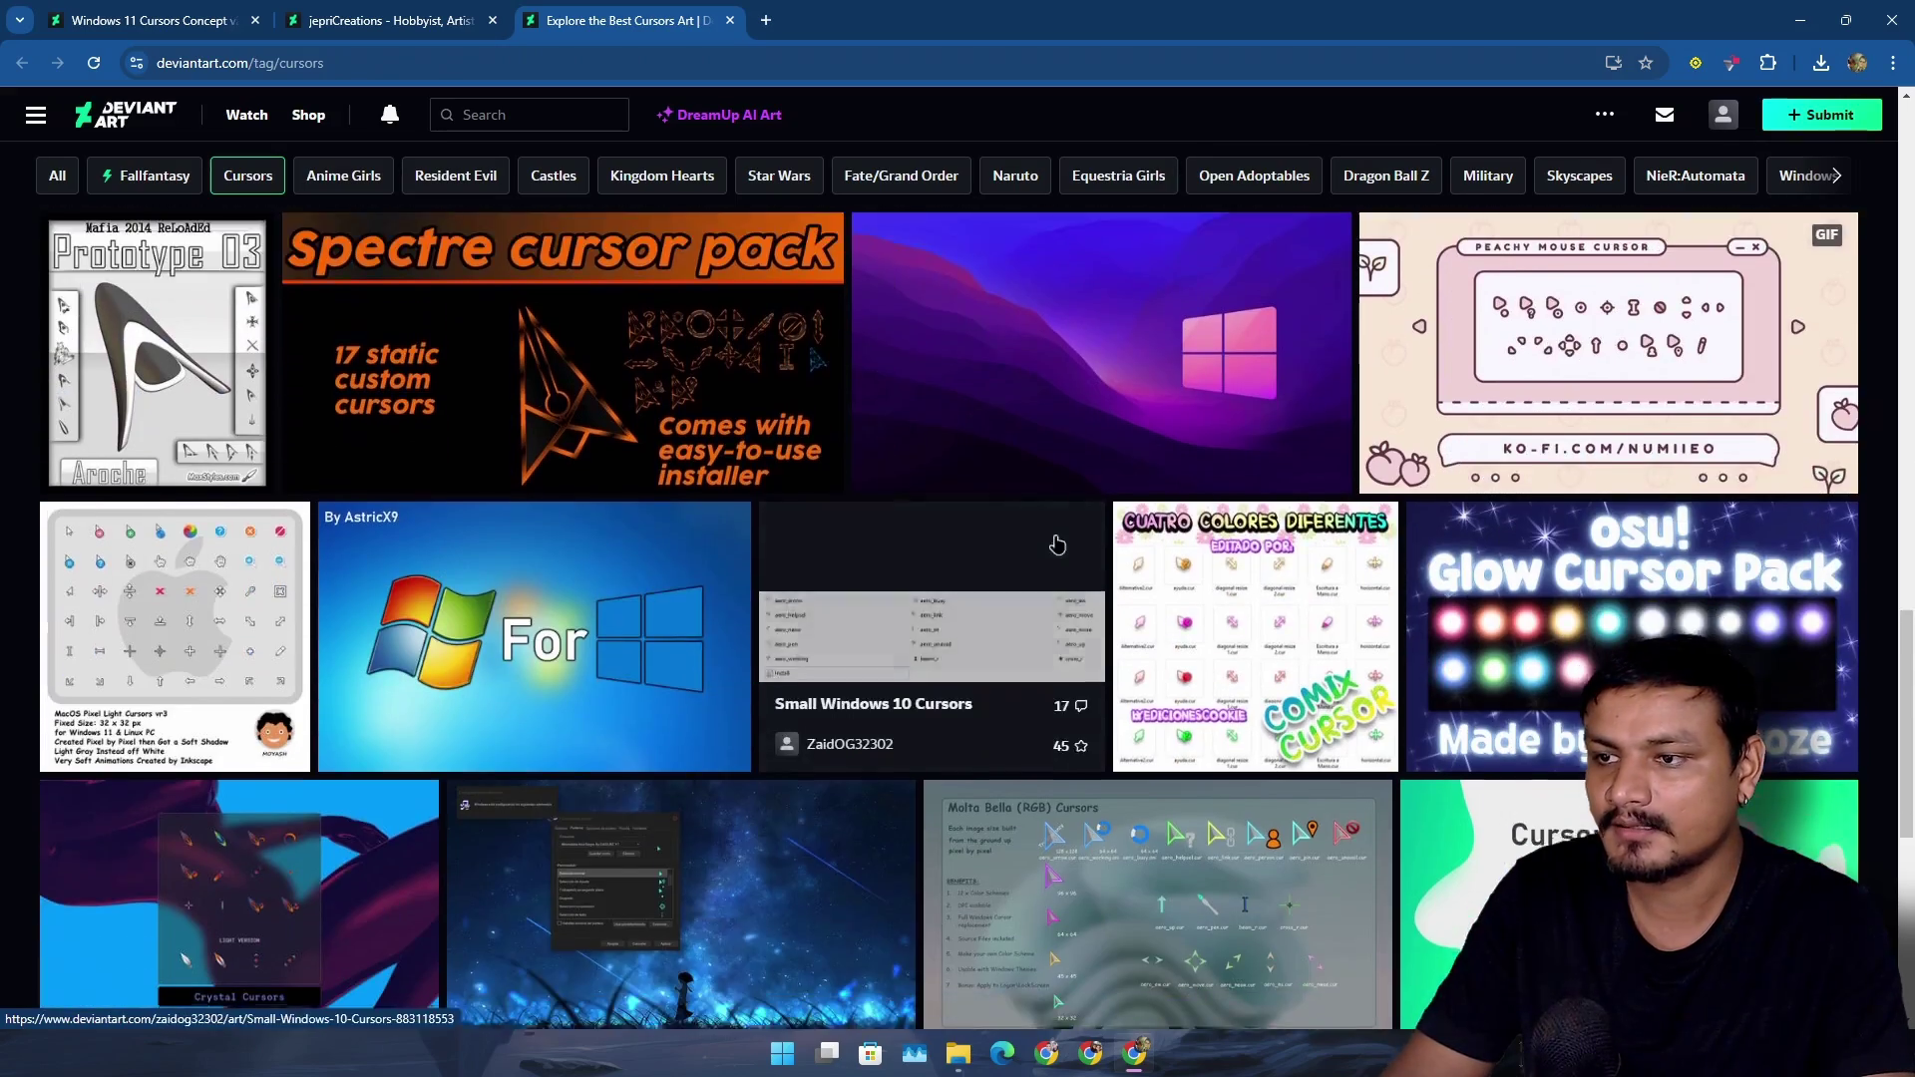
scroll(1137, 463, "down", 3)
scroll(1152, 435, "down", 1)
scroll(1153, 435, "down", 2)
scroll(1317, 839, "up", 5)
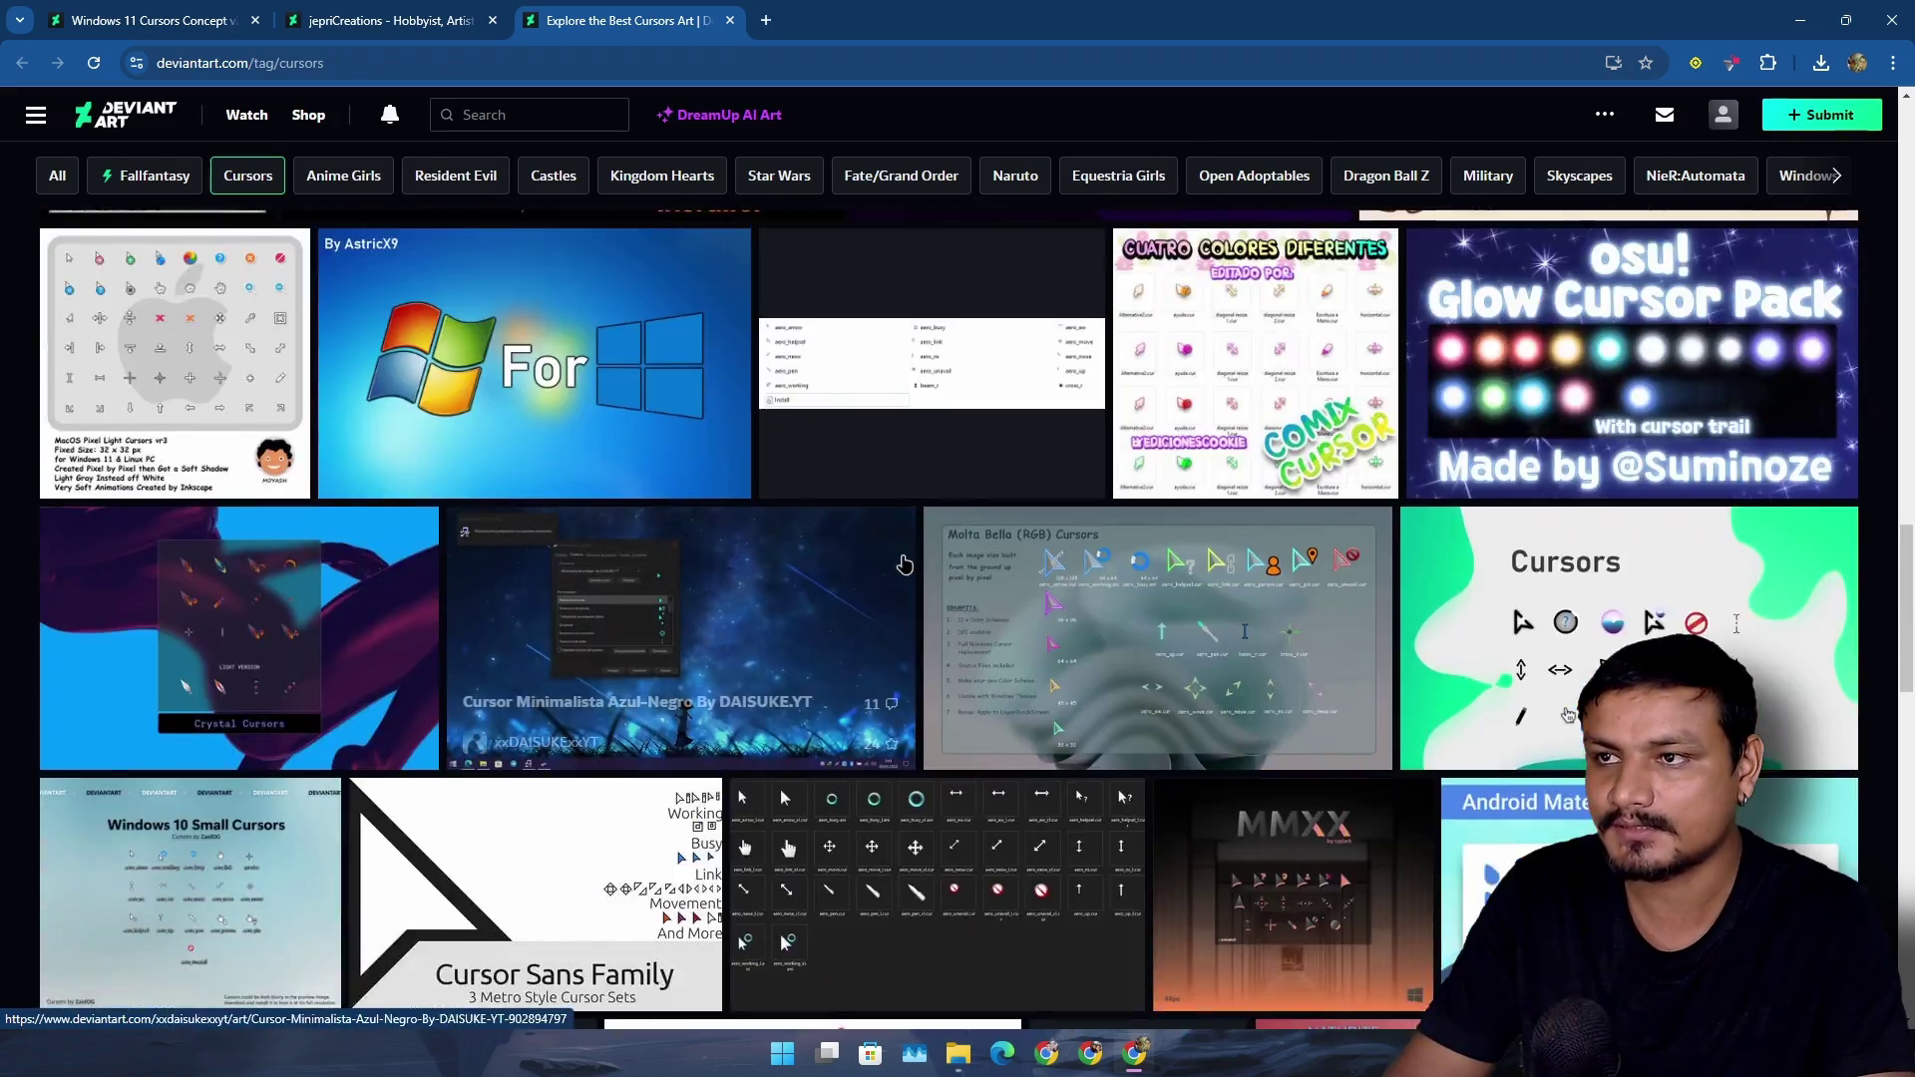
scroll(1331, 883, "up", 5)
scroll(1343, 905, "up", 1)
key("super+d")
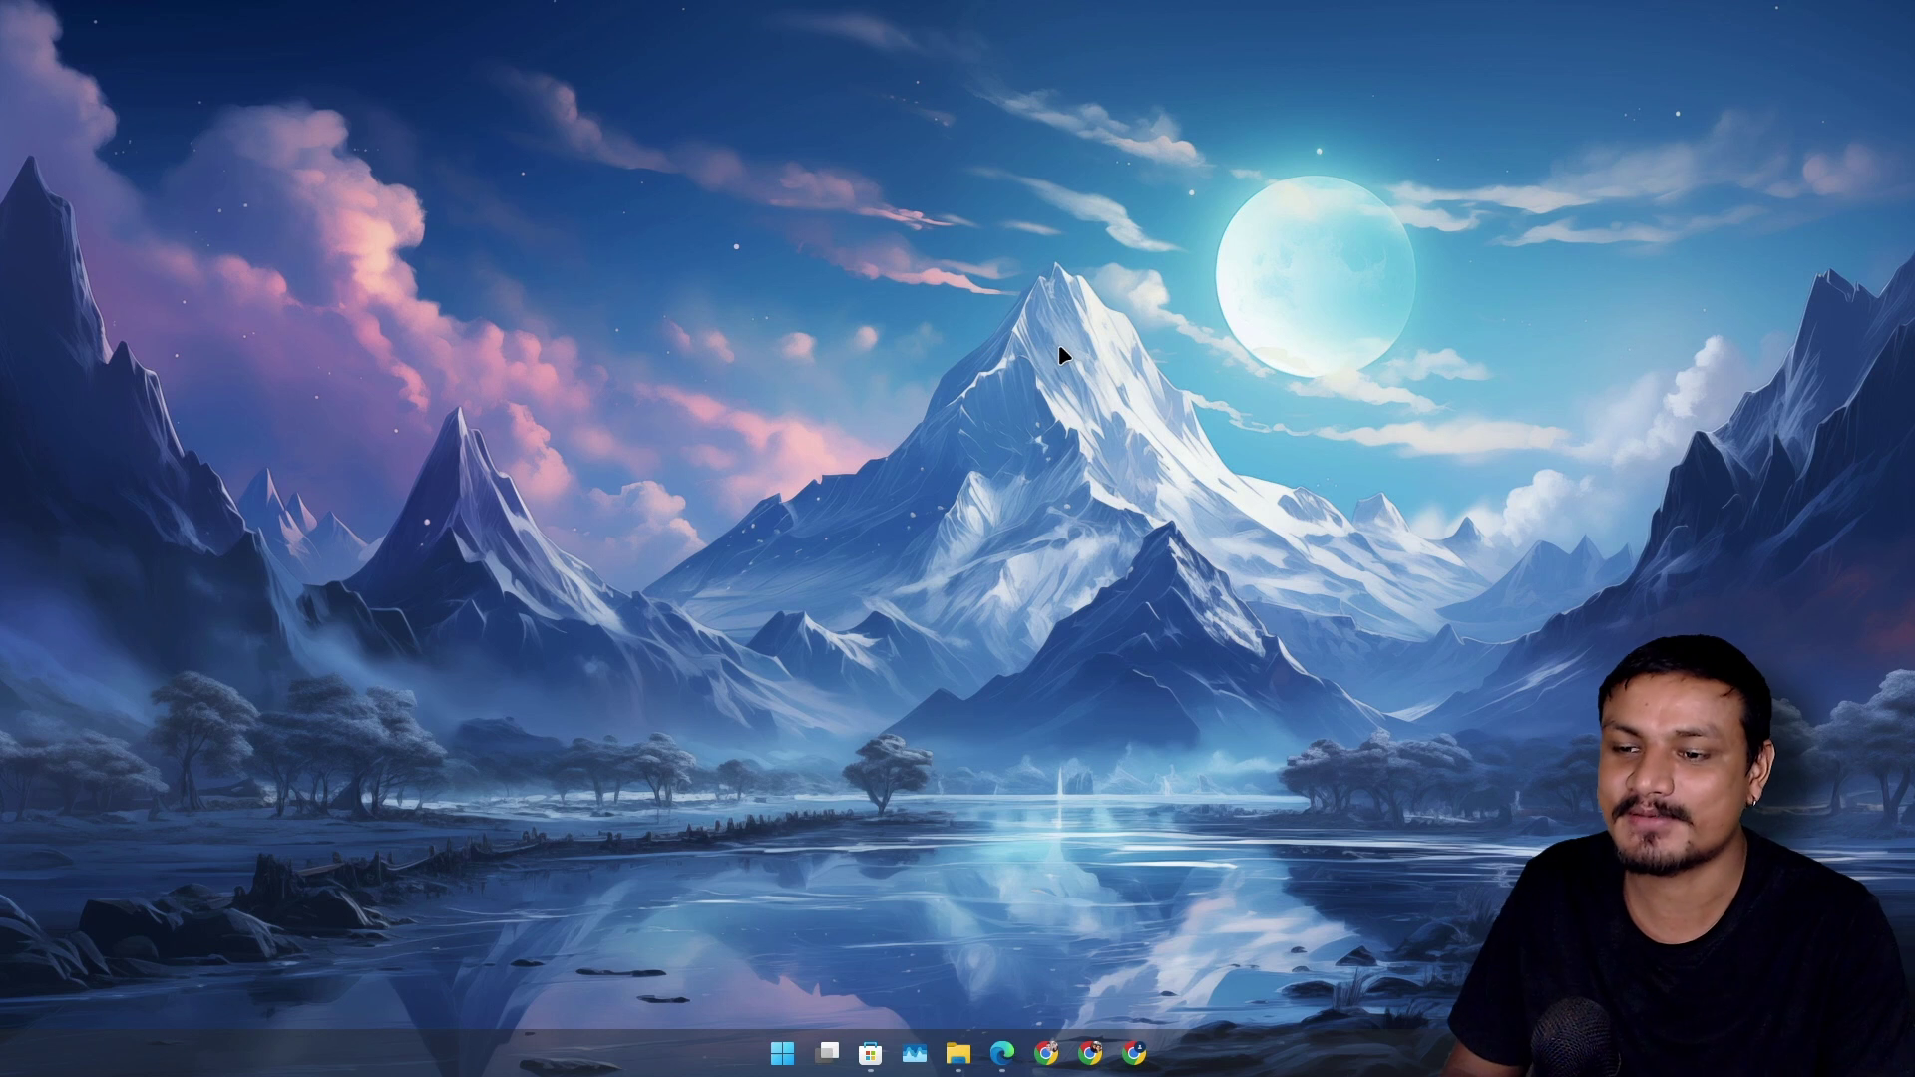